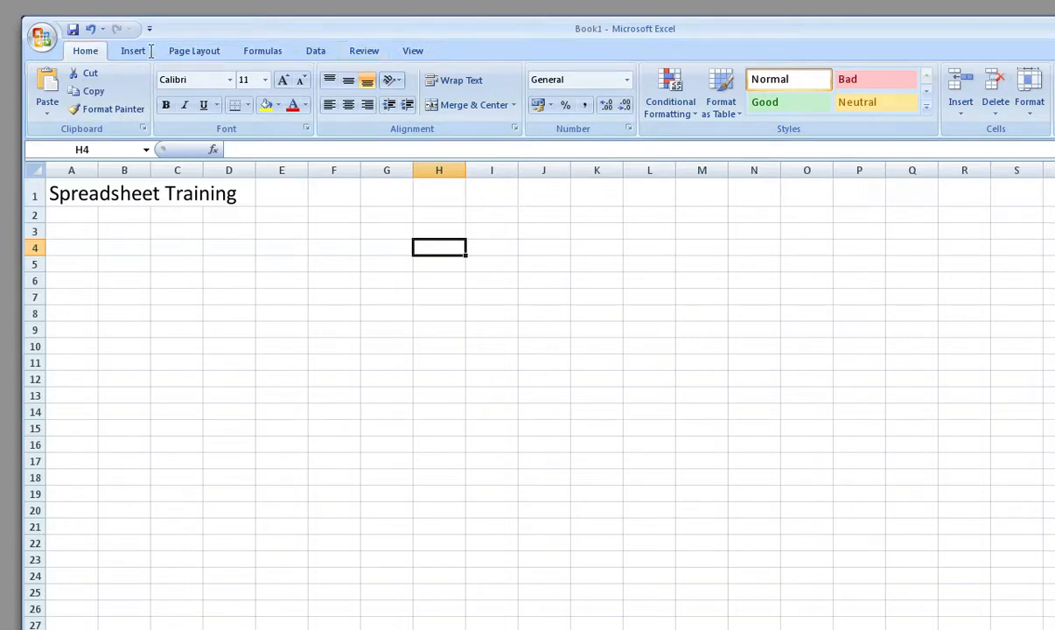
- Examine the ribbon's command groups for inserting, page layout, formulas, data, reviewing and viewing, and return to the basic formatting commands
left_click(131, 50)
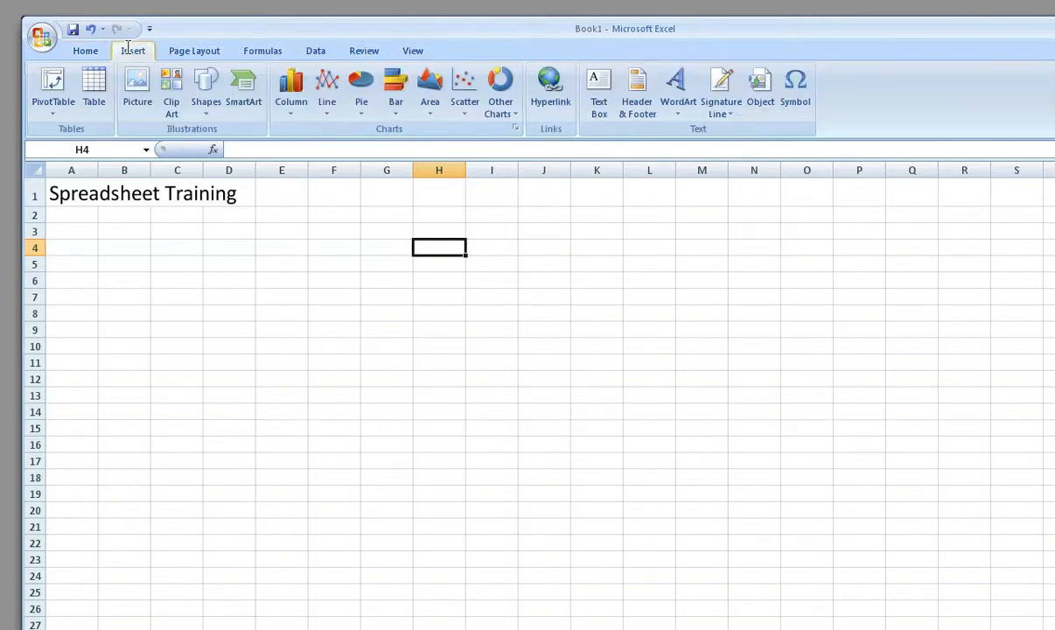
left_click(178, 50)
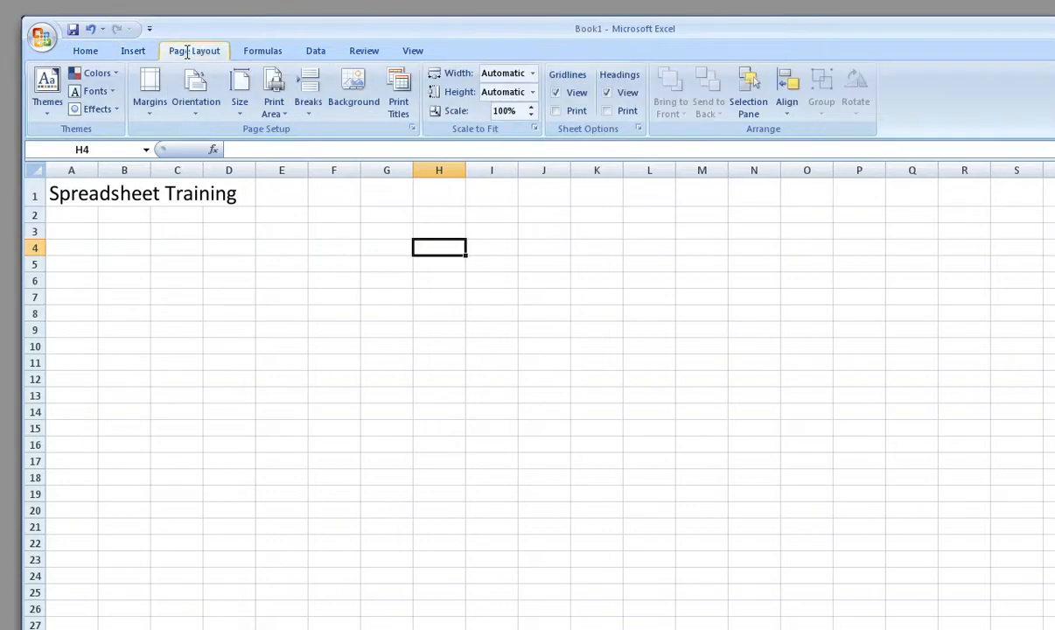
left_click(265, 51)
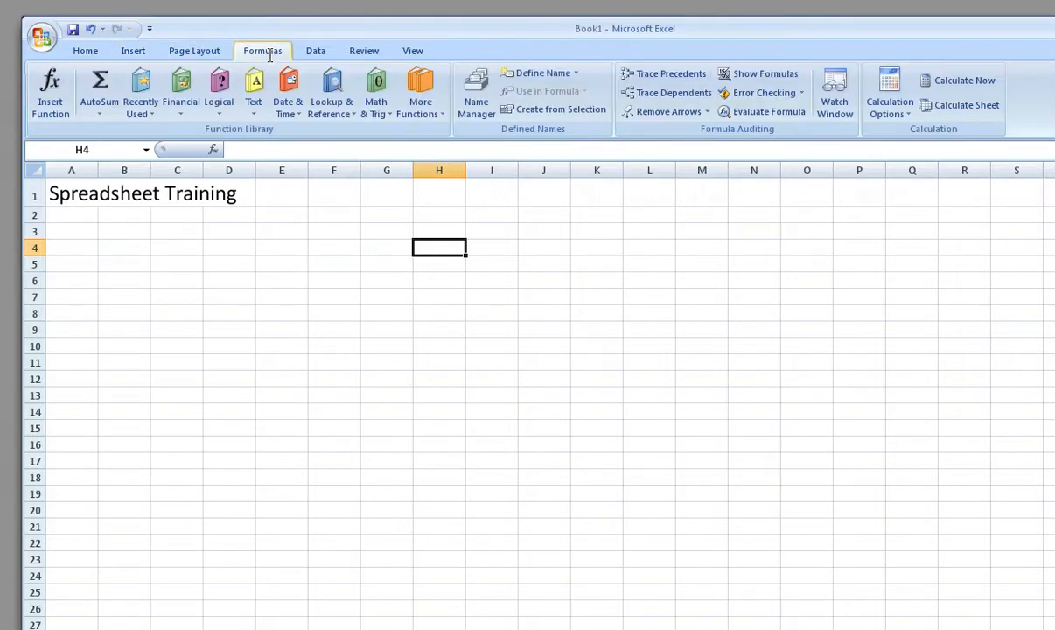
left_click(315, 50)
left_click(364, 51)
left_click(413, 50)
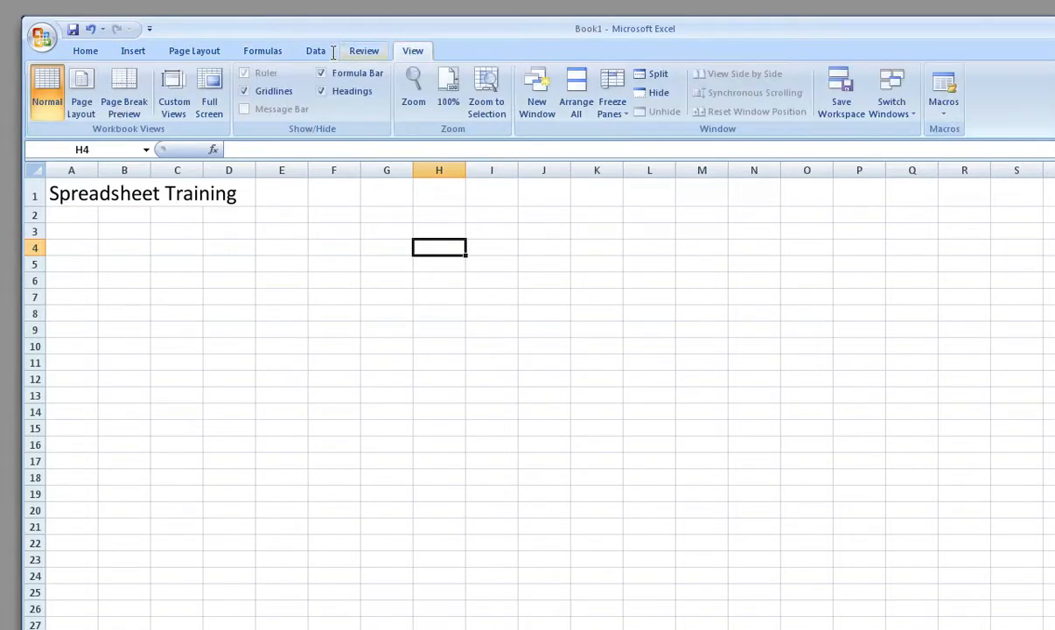
left_click(74, 53)
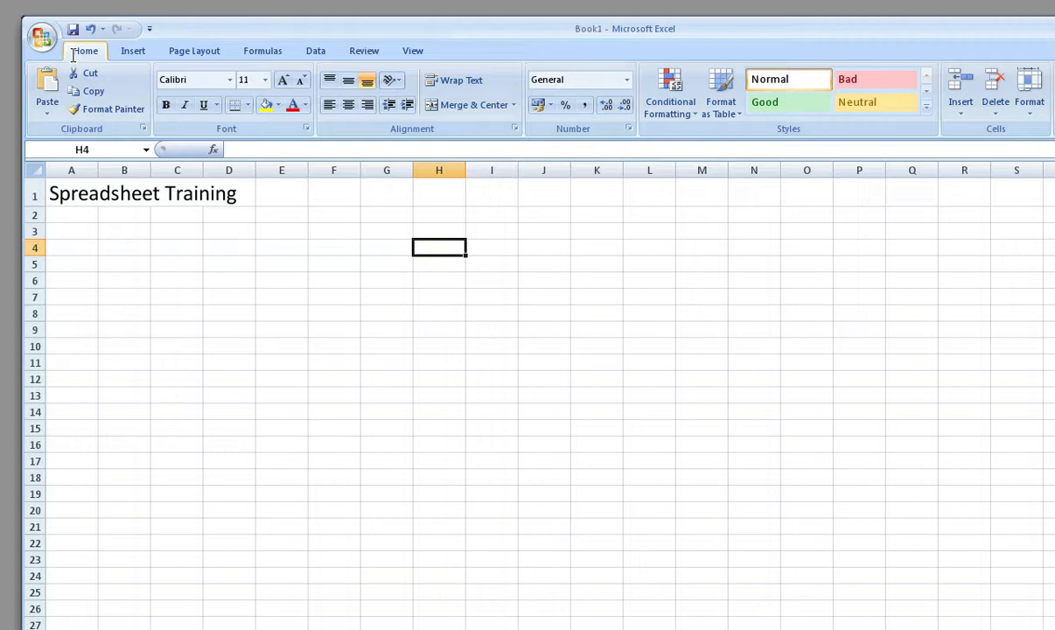
left_click(118, 49)
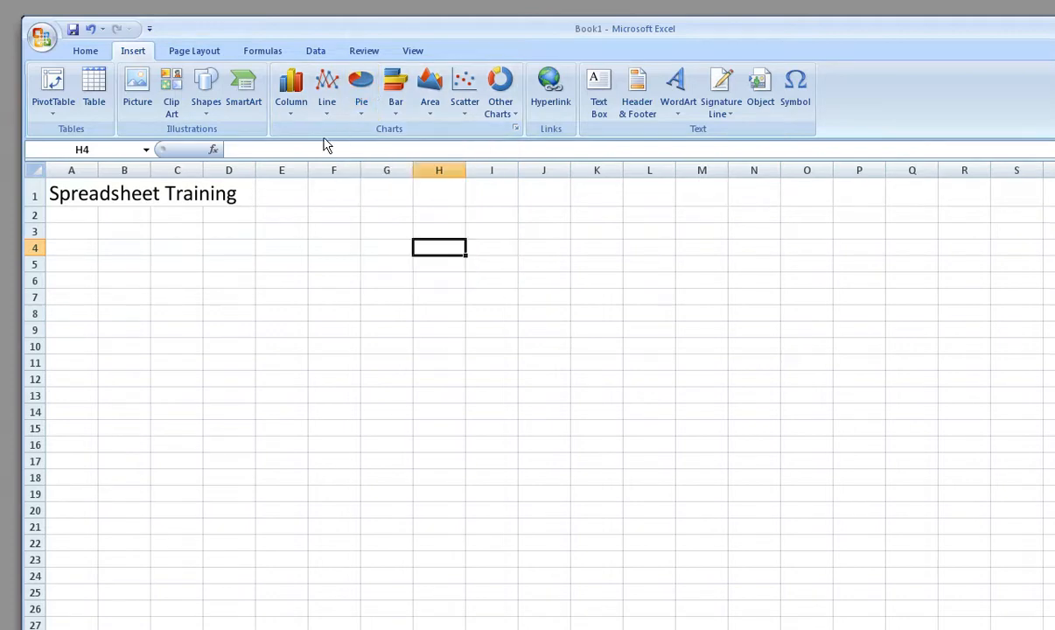
left_click(86, 51)
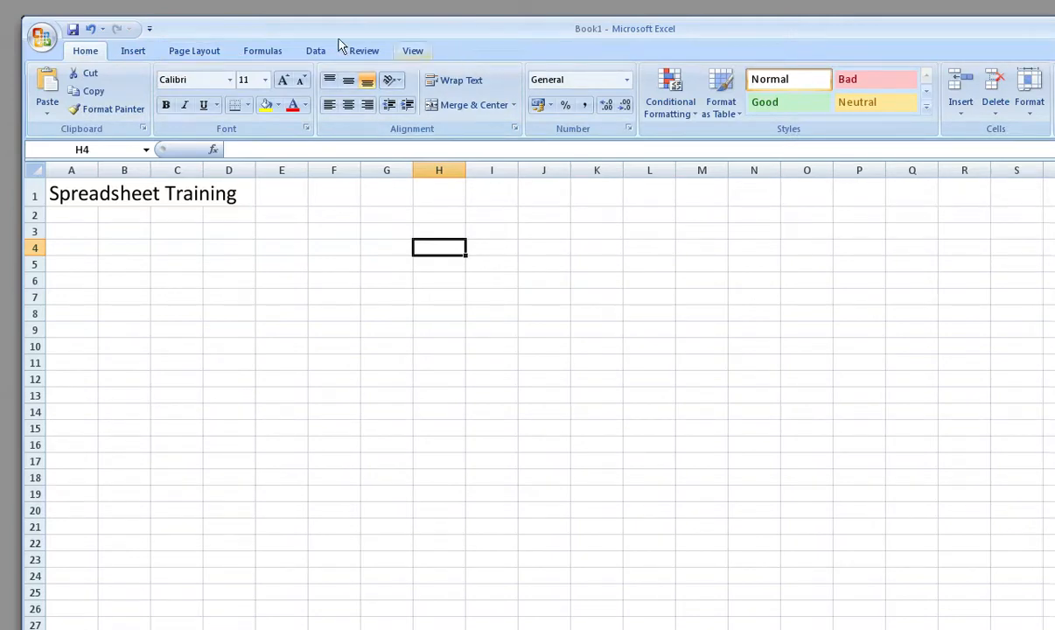
- Look over the file-level commands for opening, saving, printing and sending the workbook without running any of them
left_click(42, 37)
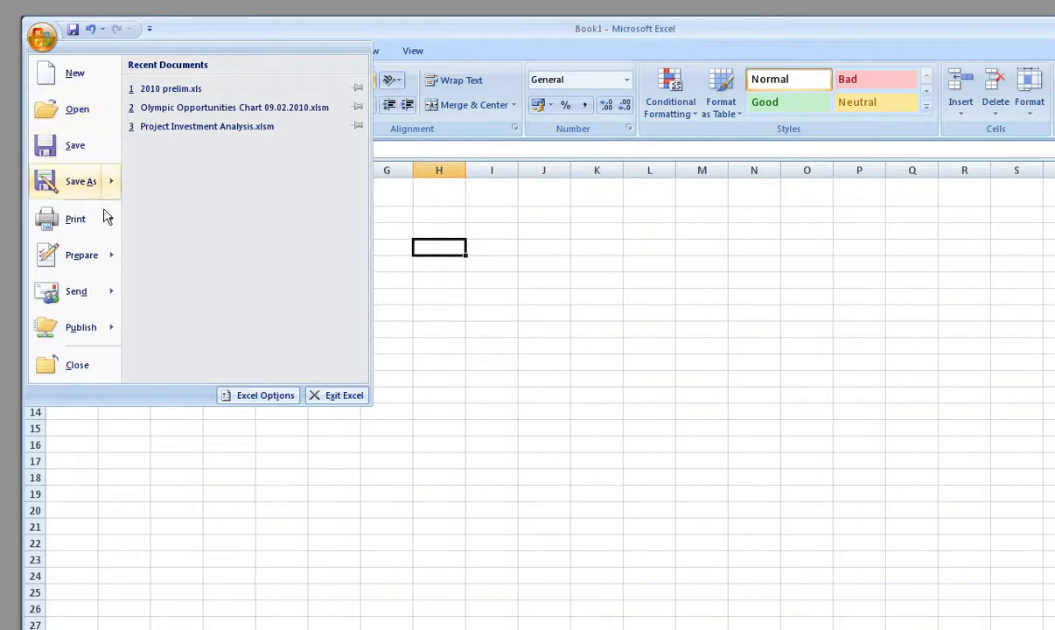
key("Escape")
left_click(44, 37)
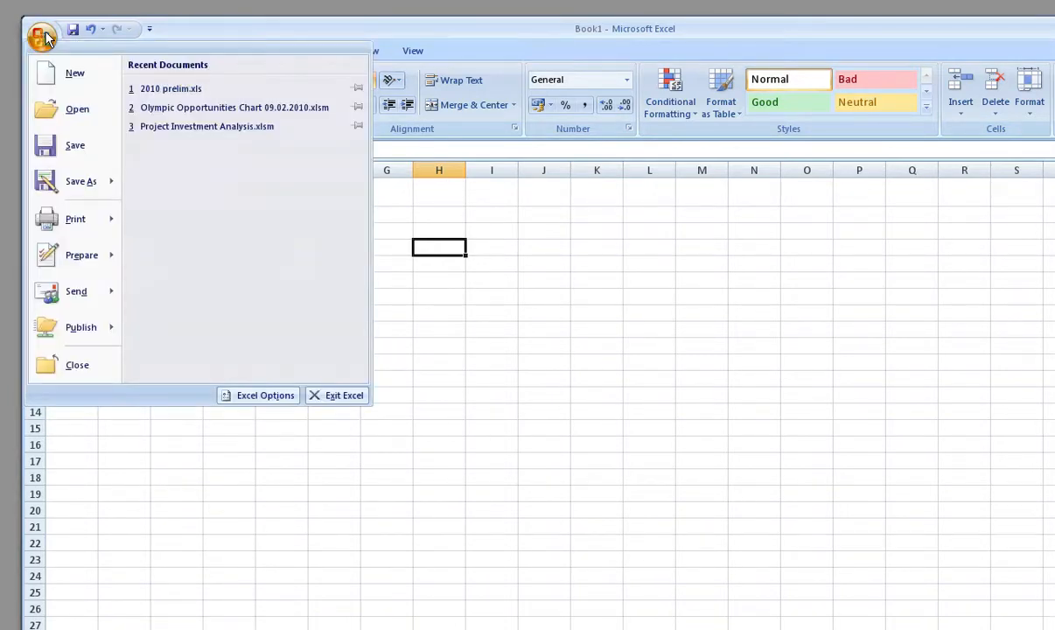
mouse_move(97, 219)
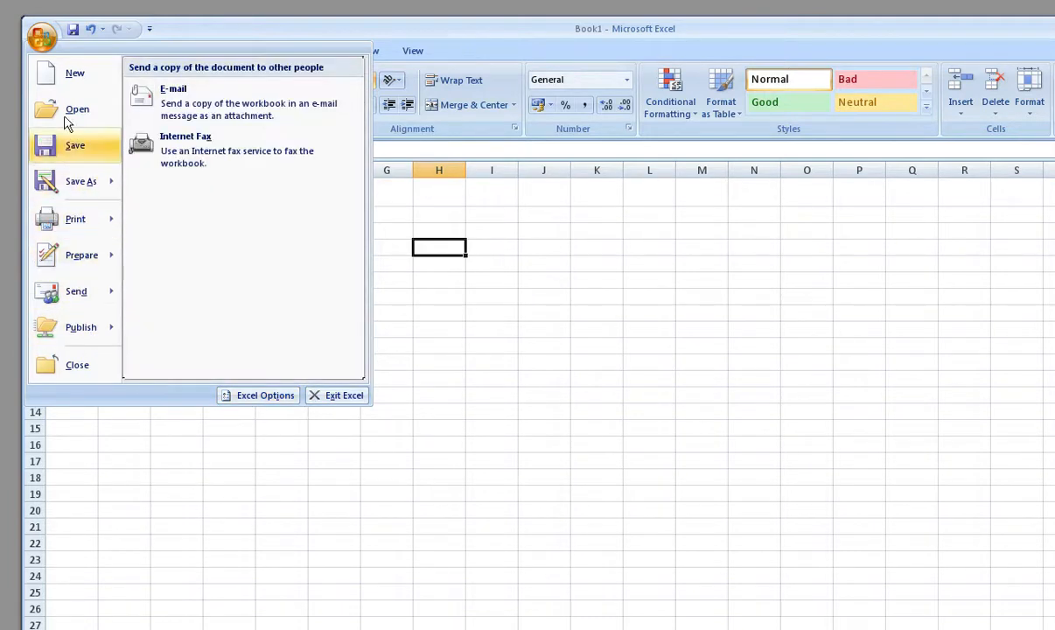
left_click(50, 38)
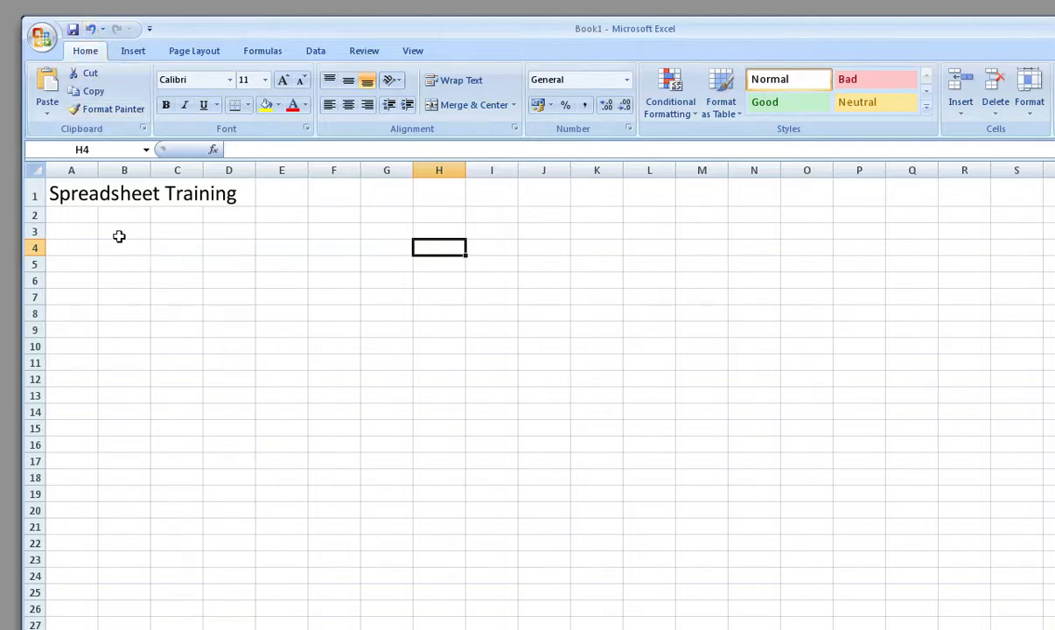
- Enter a first name in cell B3 below the Spreadsheet Training heading
left_click(121, 238)
type("Dan")
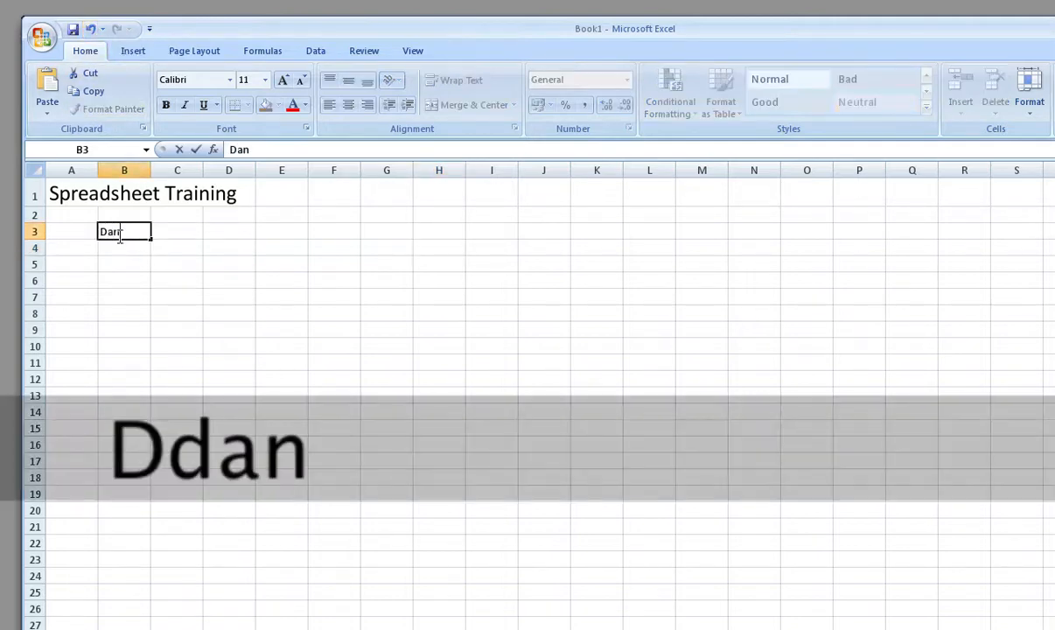
key("Return")
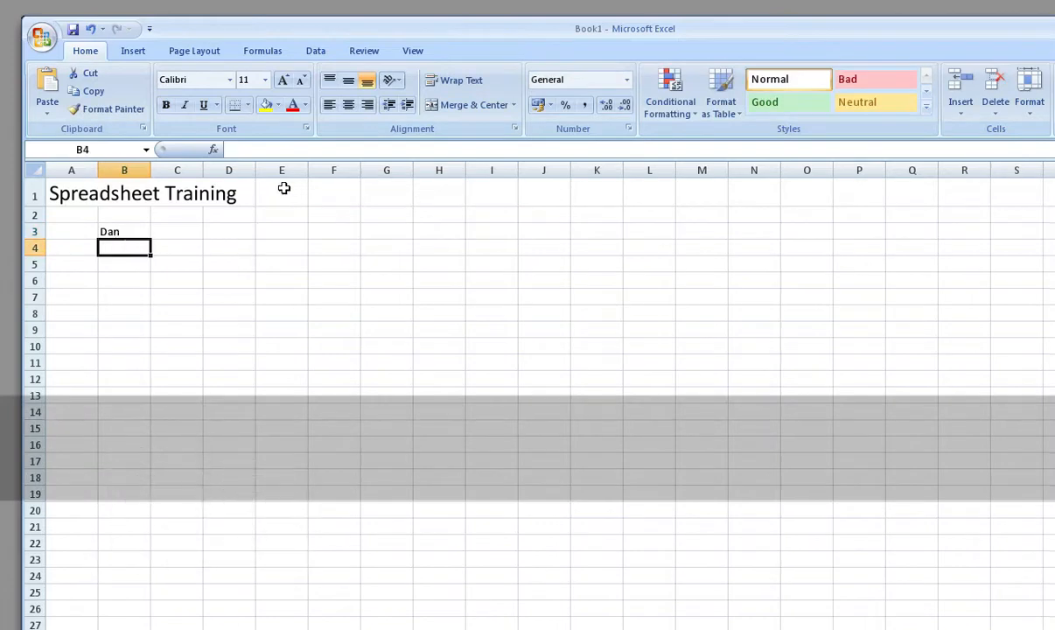
- Undo the name entry in cell B3, redo it, and undo it once more
left_click(87, 30)
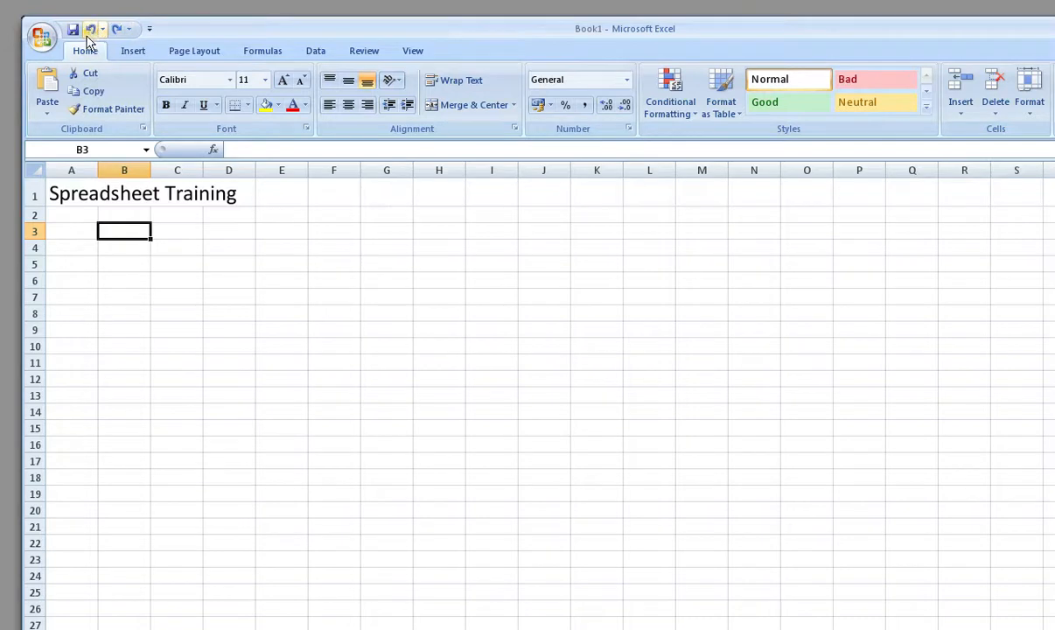
left_click(120, 31)
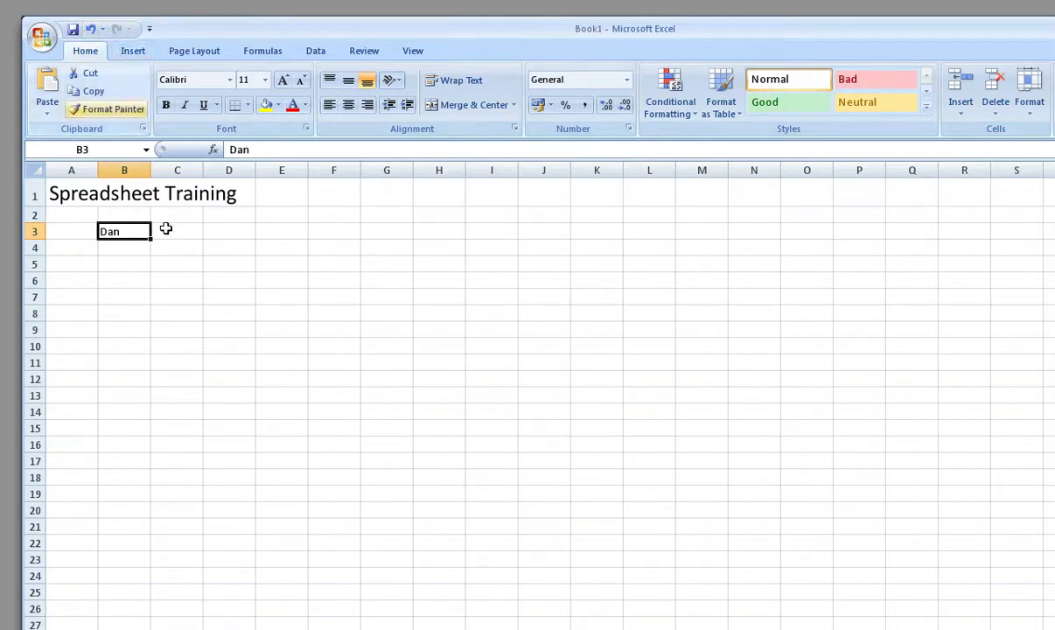
left_click(88, 31)
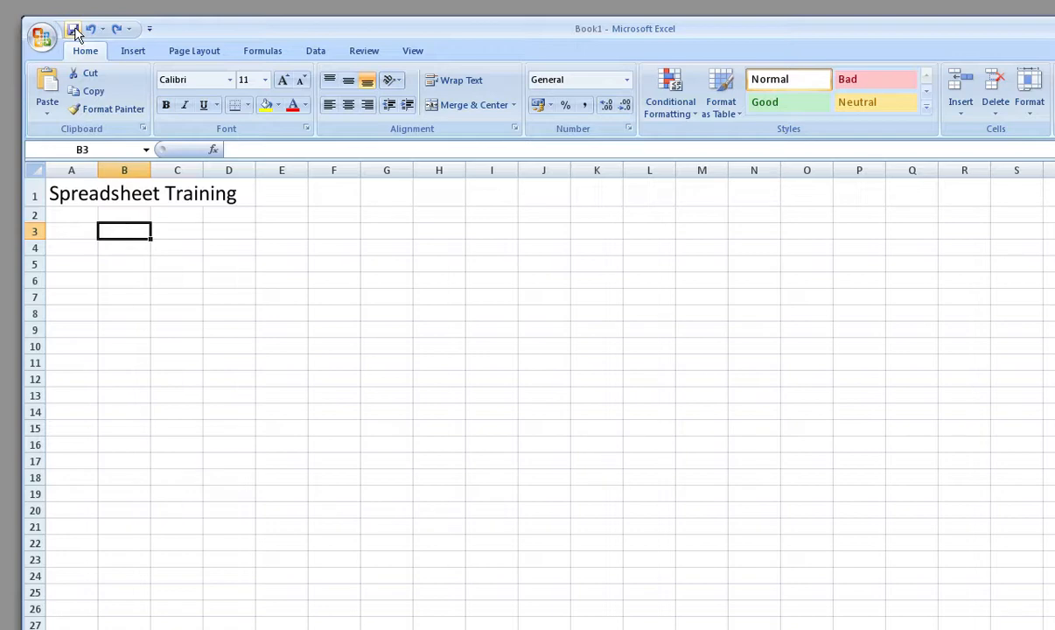
- Start opening an existing workbook and browse the files in the My Mac Desktop folder
left_click(49, 34)
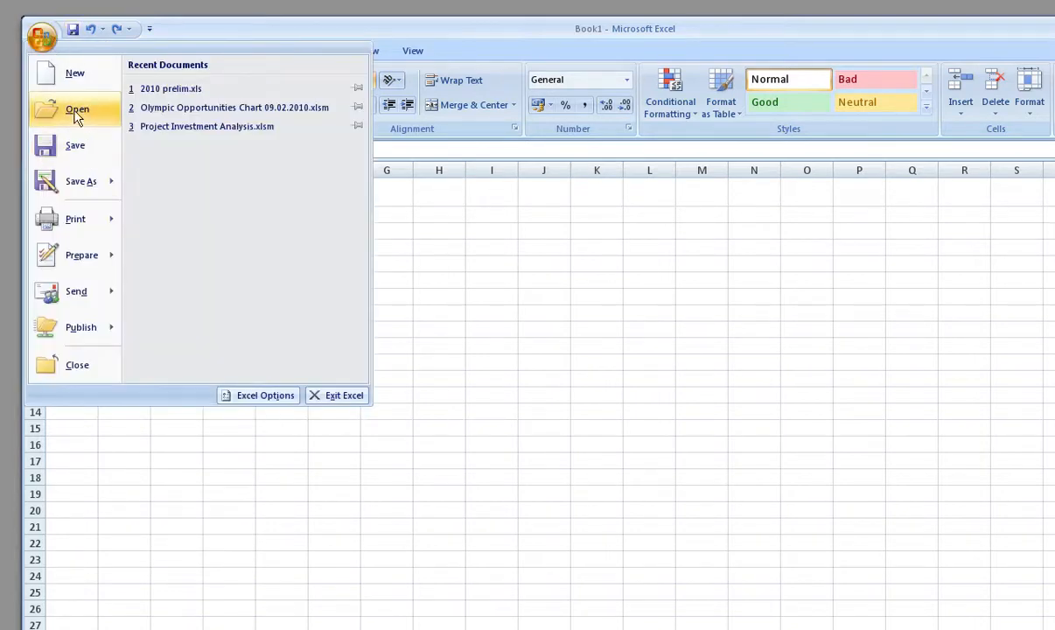
left_click(76, 112)
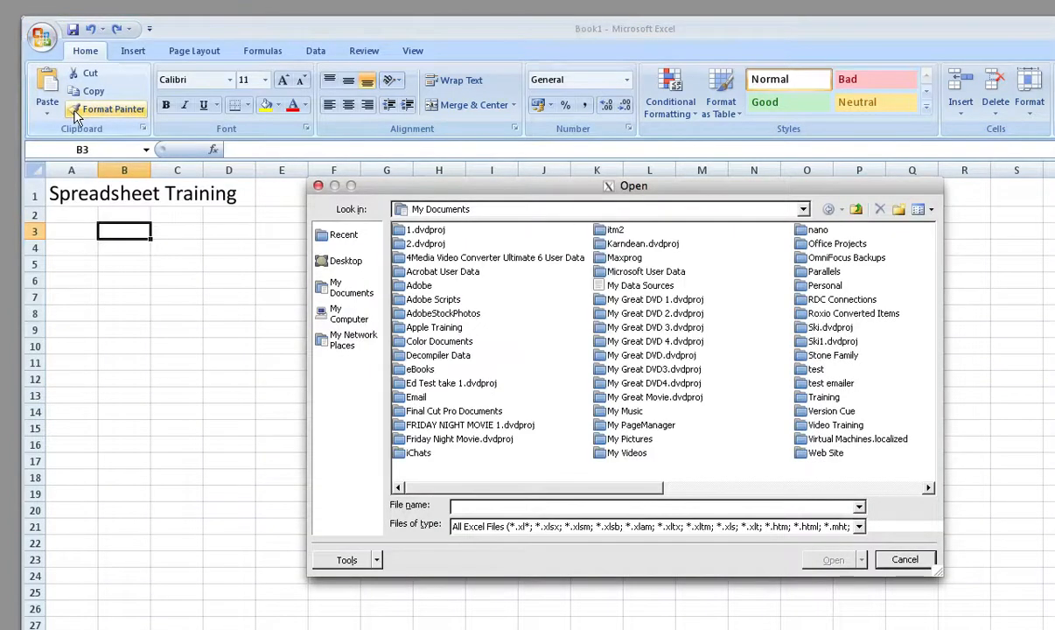
left_click(349, 270)
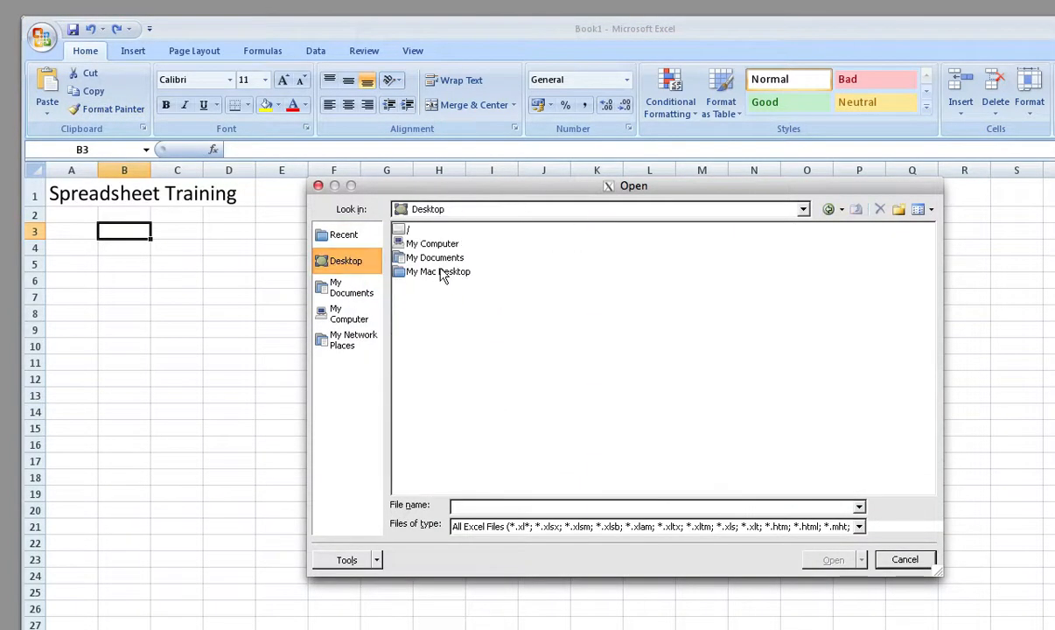
double_click(444, 273)
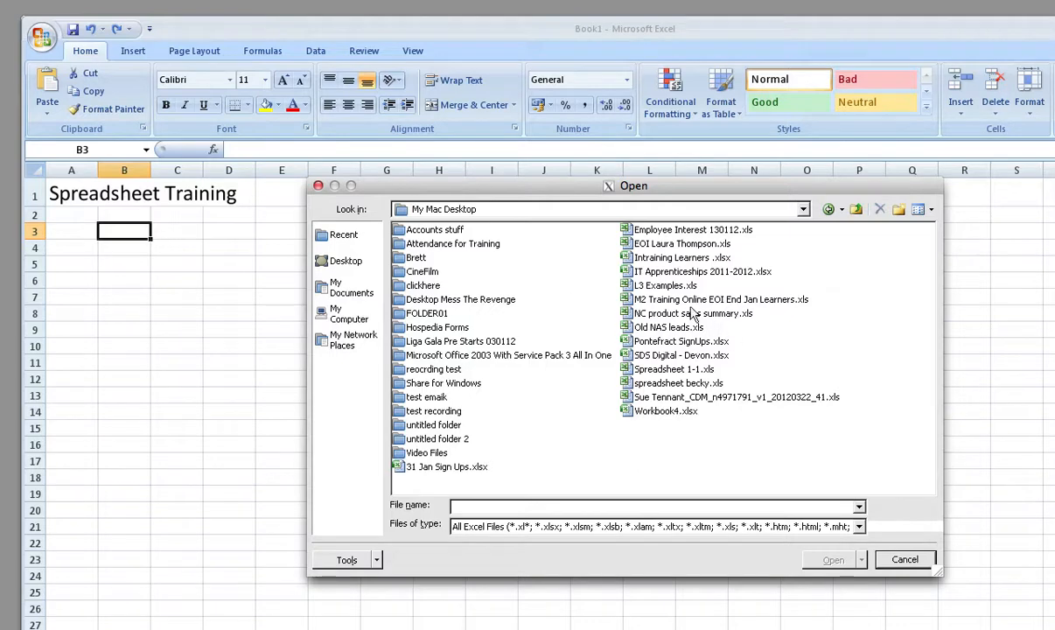
- Open the workbook Budget UnFormated.xlsx from the Spreadsheets folder inside Video Training in My Documents, and select cell G20
left_click(343, 289)
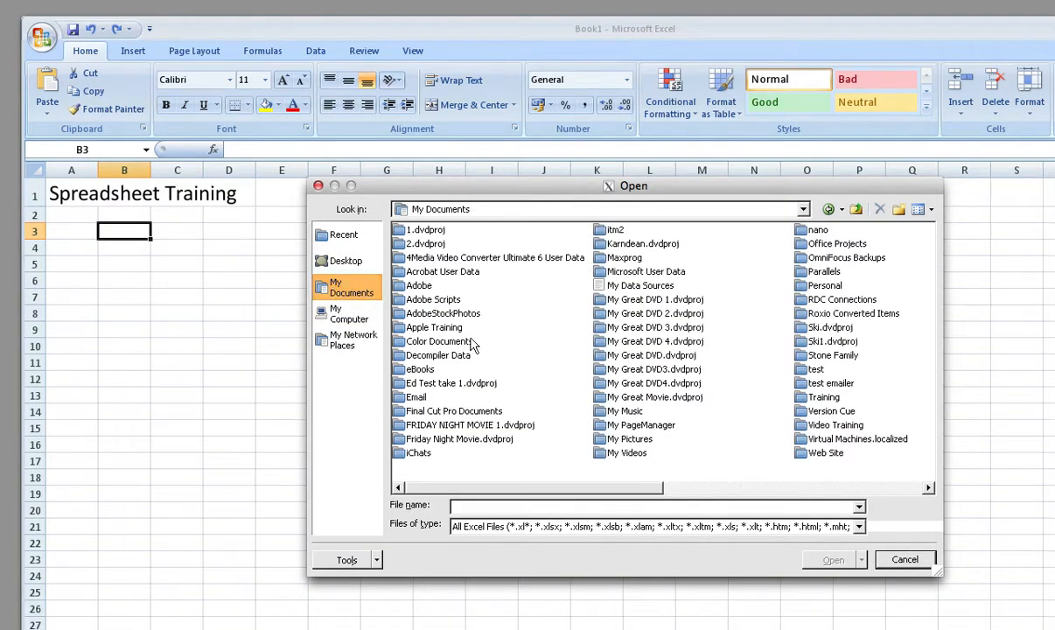
left_click(407, 323)
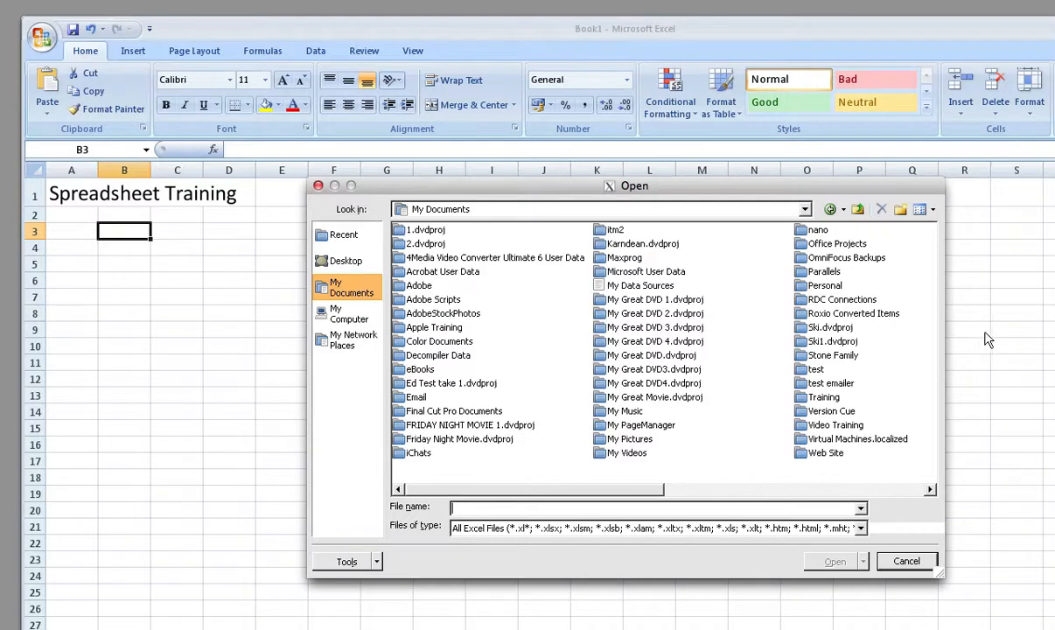
left_click(820, 425)
double_click(820, 425)
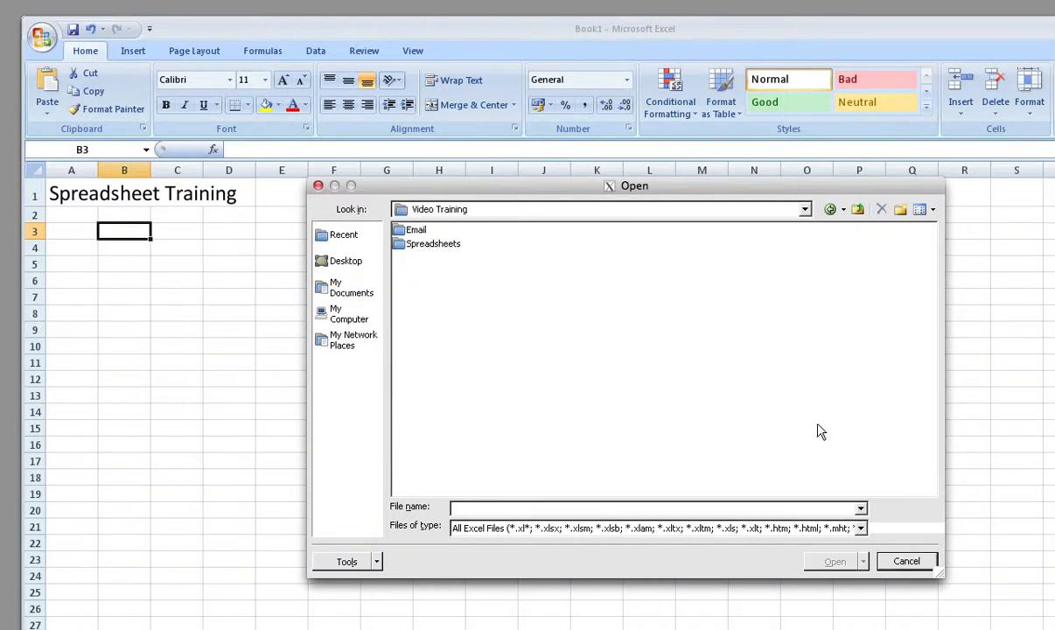
double_click(430, 244)
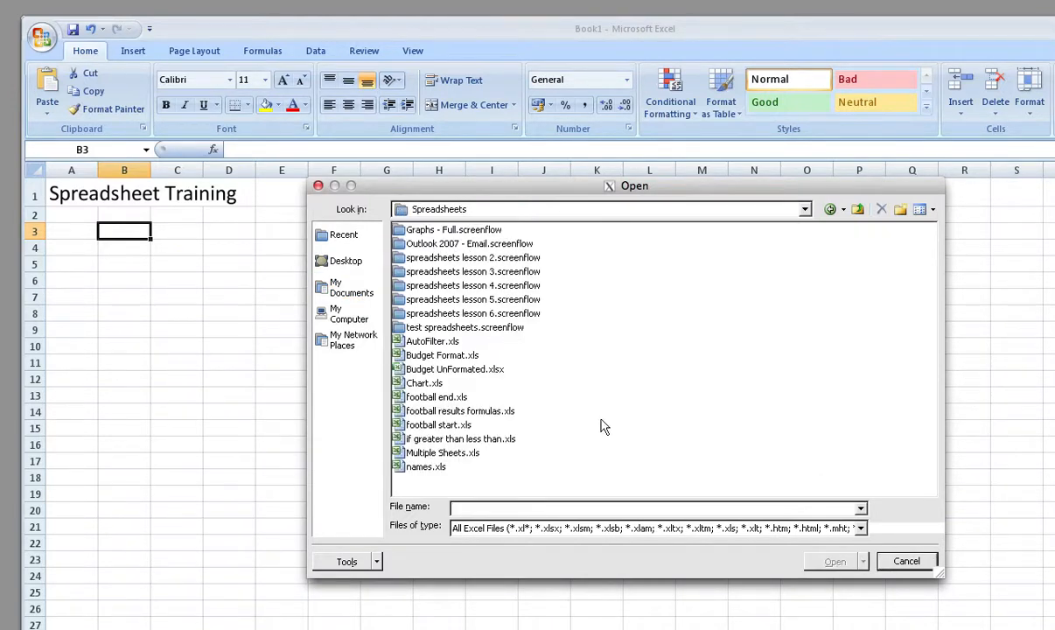
double_click(434, 369)
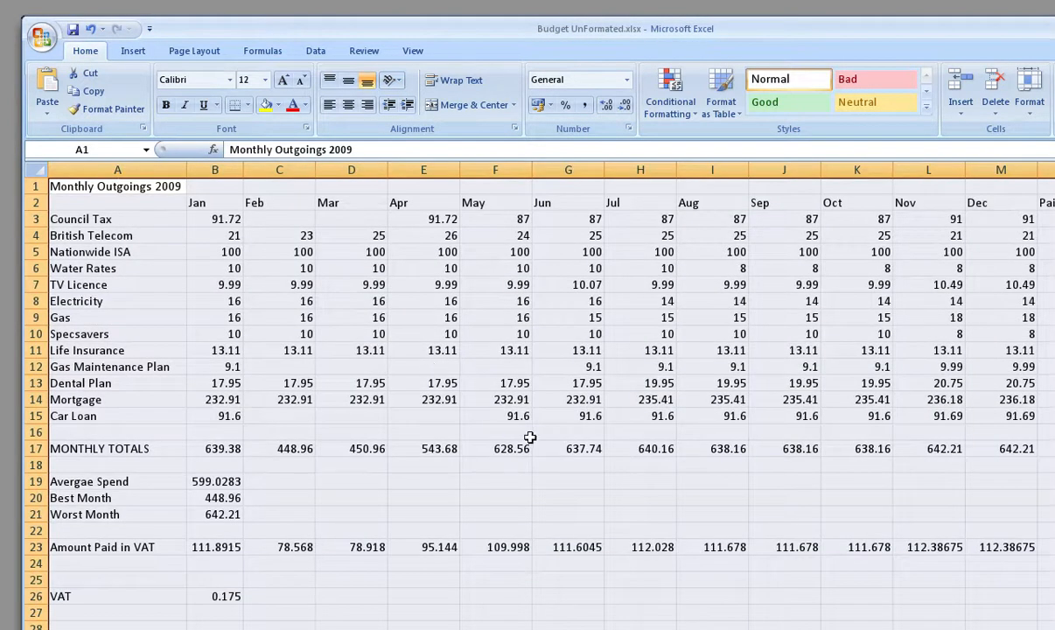
left_click(553, 492)
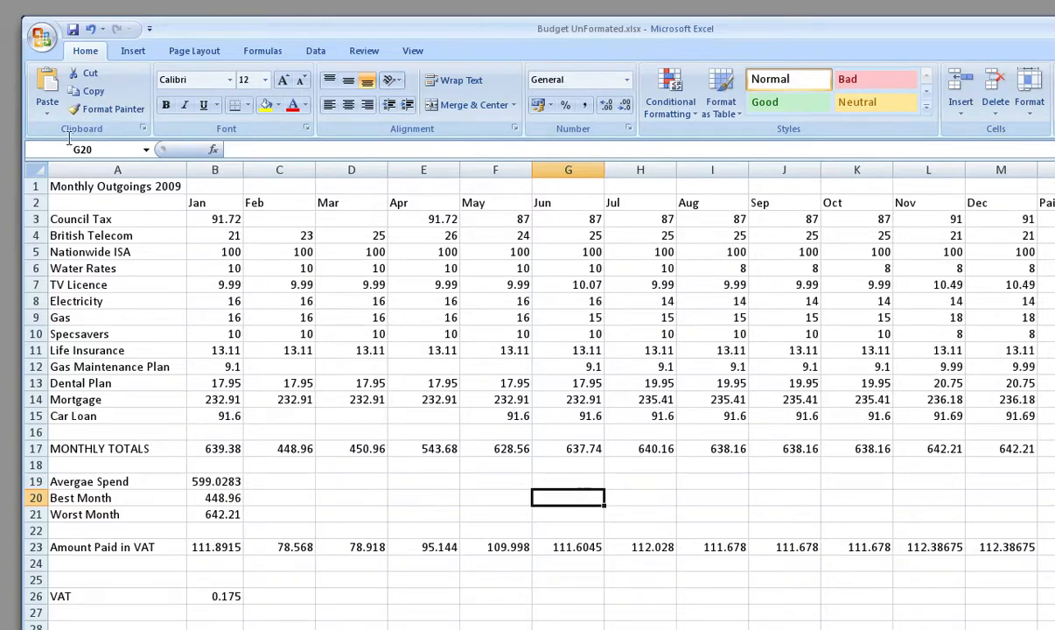
- Close the Budget UnFormated.xlsx workbook and return to Book1
left_click(36, 42)
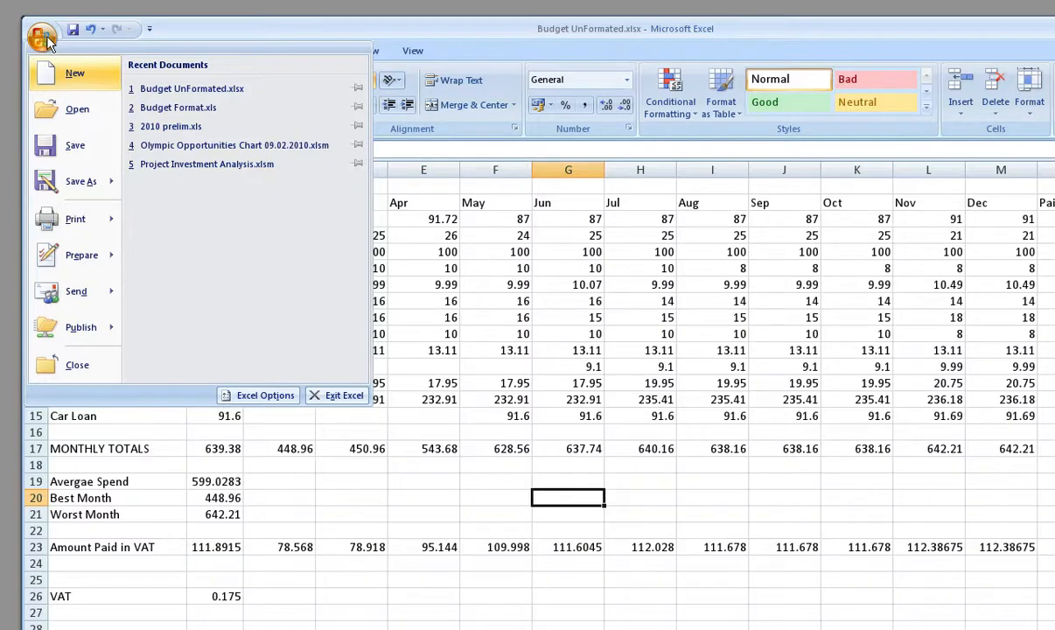
left_click(48, 41)
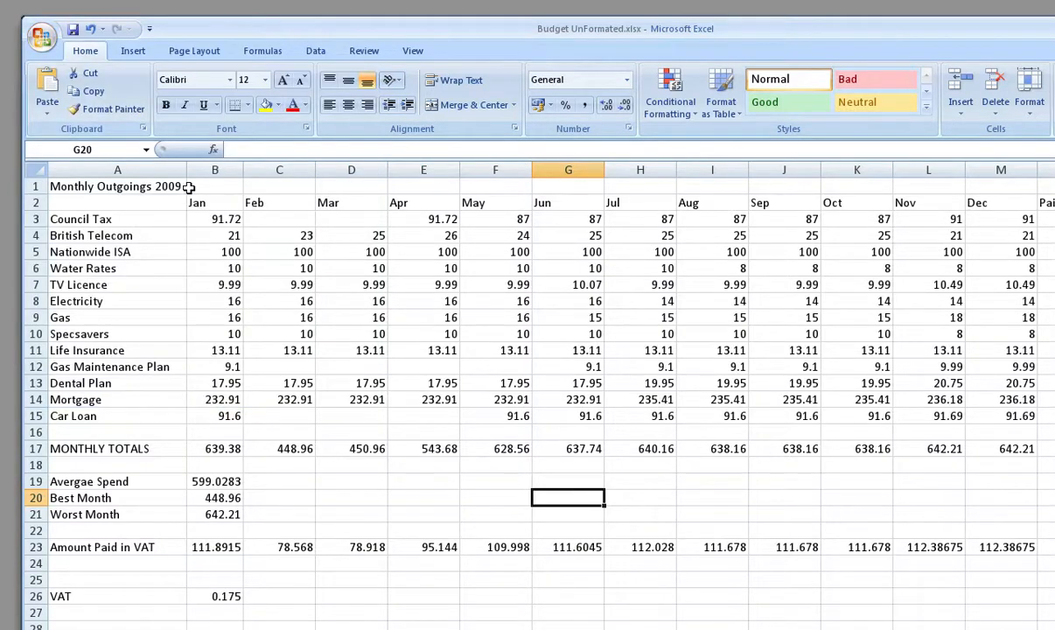
left_click(41, 37)
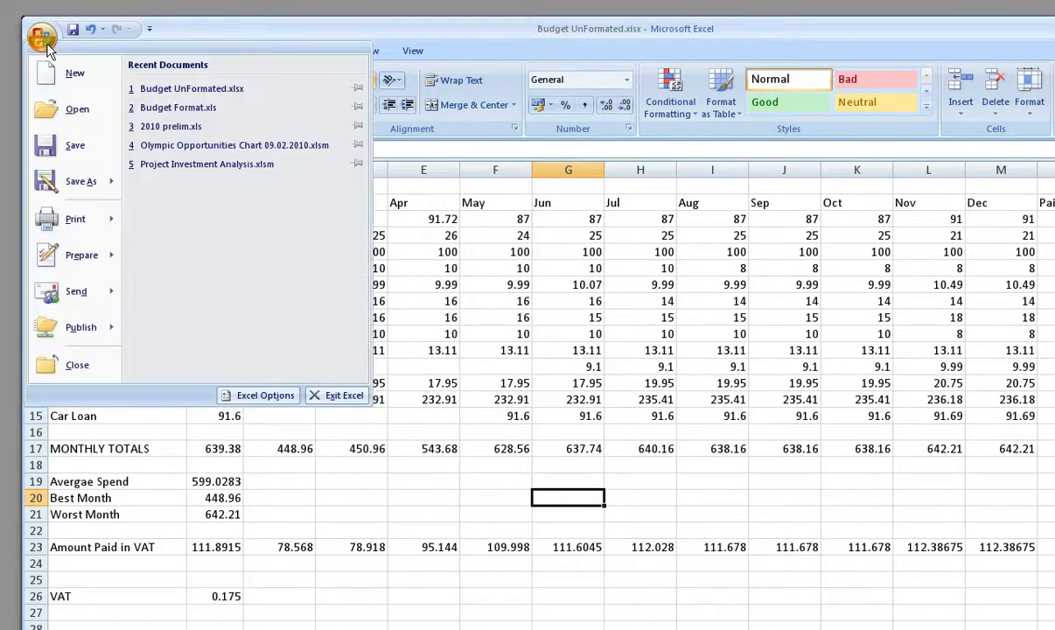
left_click(74, 363)
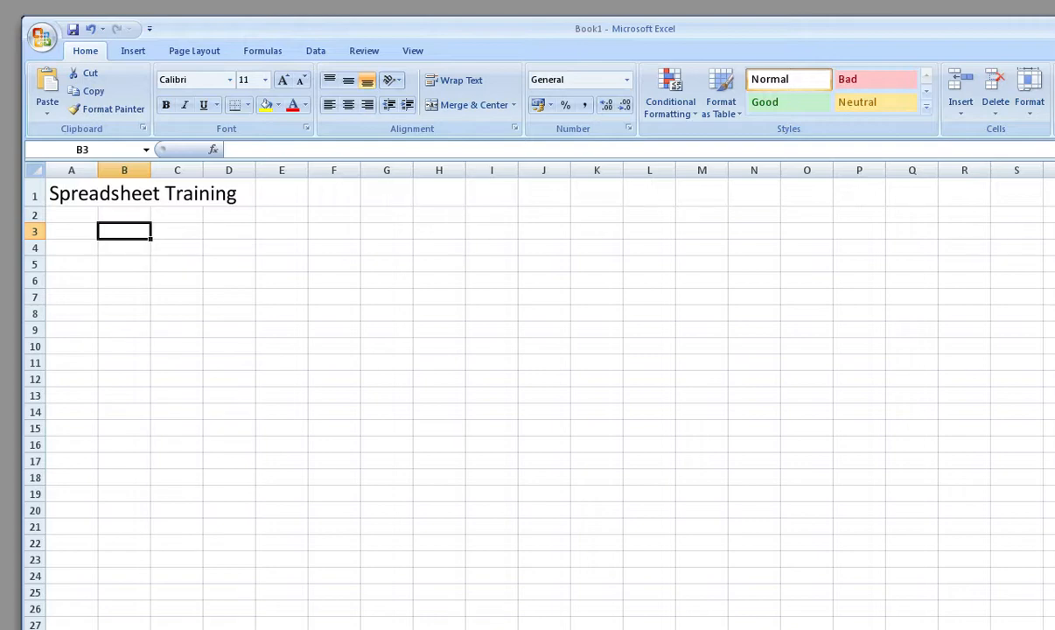
- Select the whole of column F, followed by the whole of row 7, in the Spreadsheet Training sheet
scroll(409, 391, "down", 20)
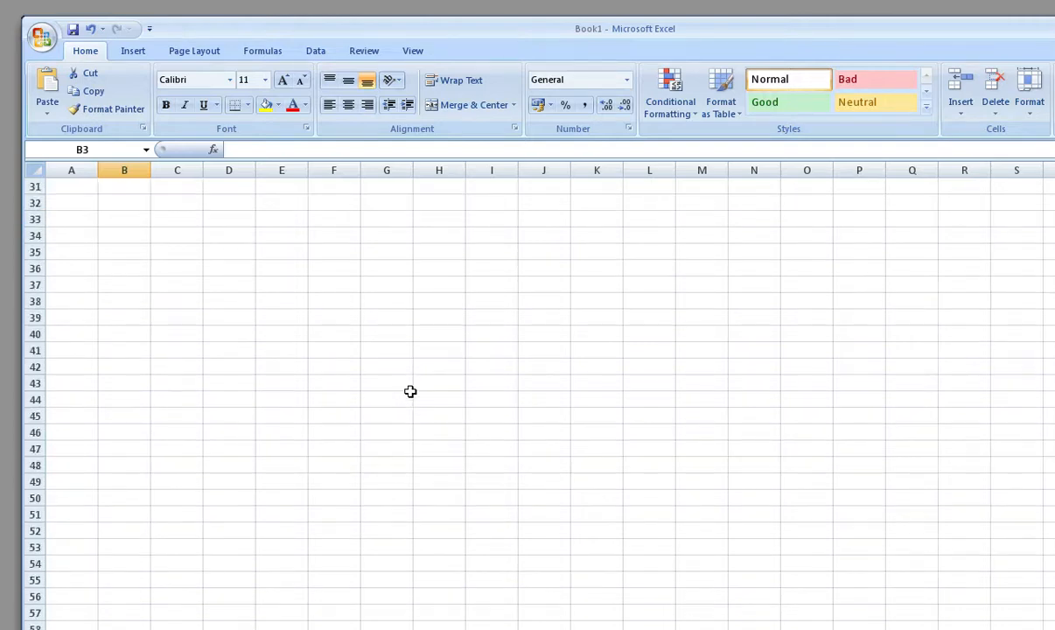
scroll(409, 391, "down", 10)
scroll(410, 391, "up", 20)
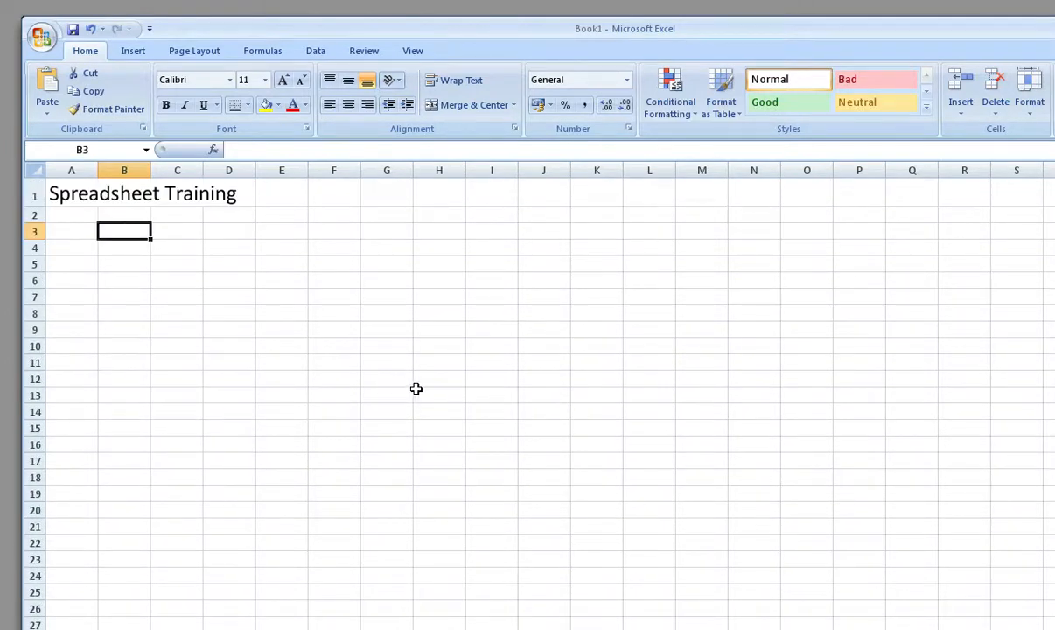
left_click(332, 167)
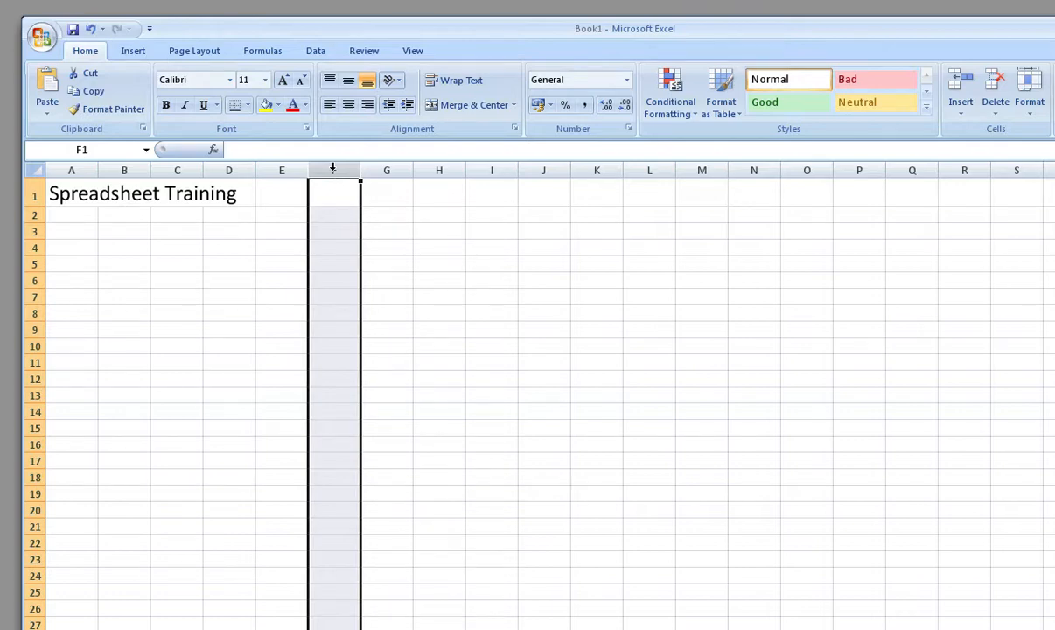
left_click_drag(32, 302, 32, 302)
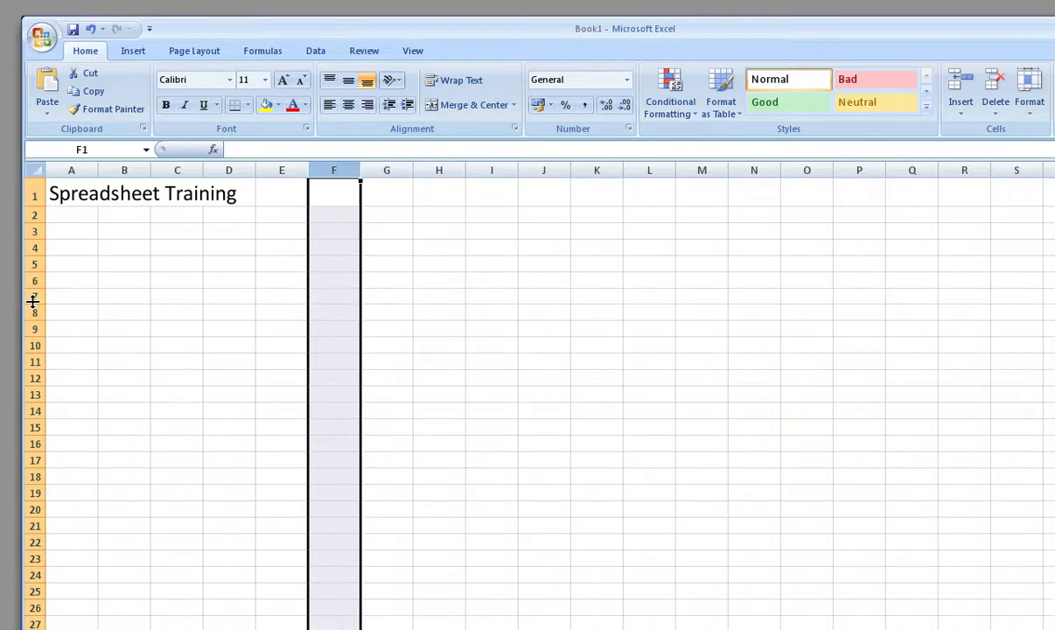
left_click(32, 296)
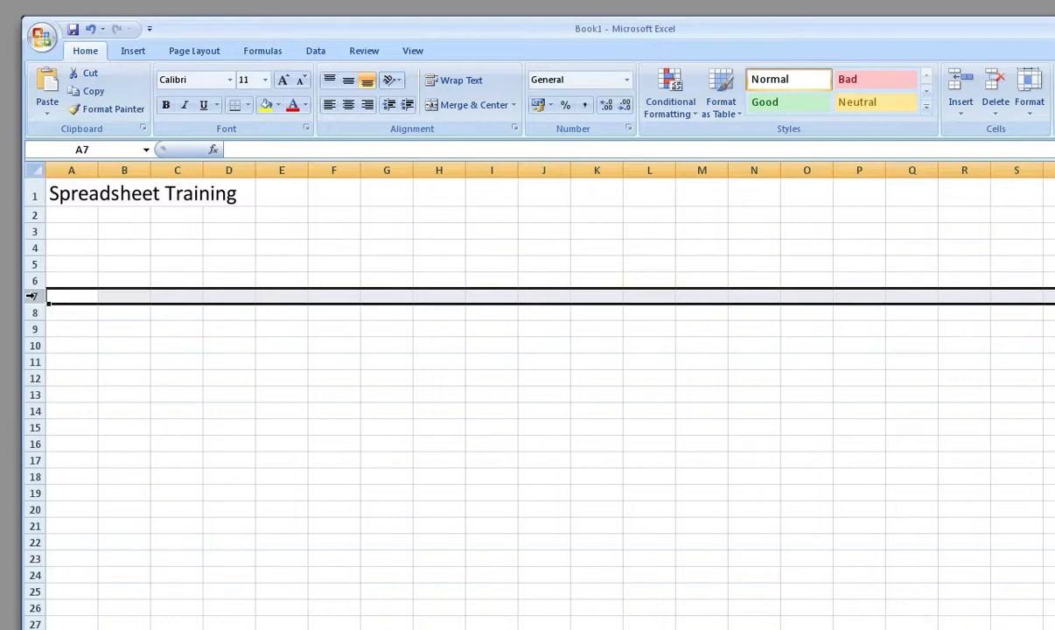
- Select the whole of columns E, G and I, one after another
left_click(280, 168)
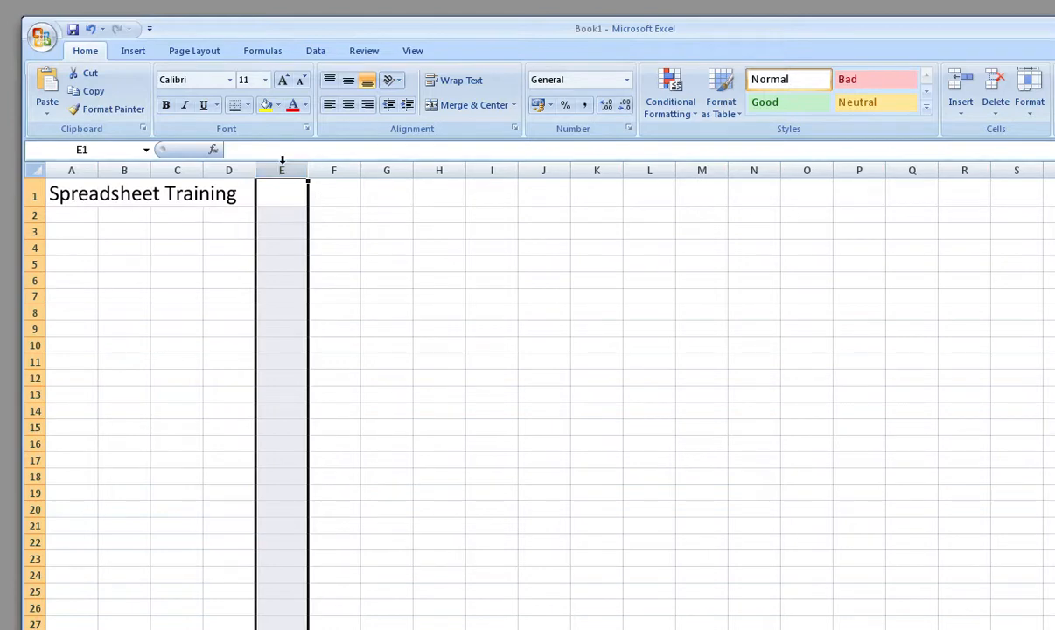
left_click(396, 163)
left_click(488, 164)
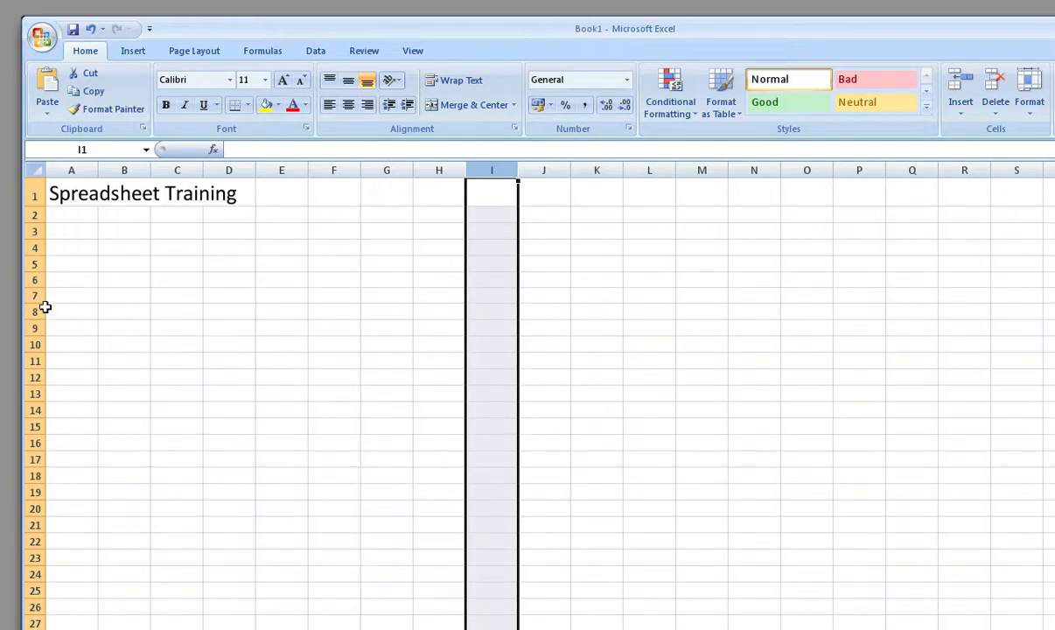
- Select the whole of rows 6, 9, 12 and 5, one after another
left_click(34, 280)
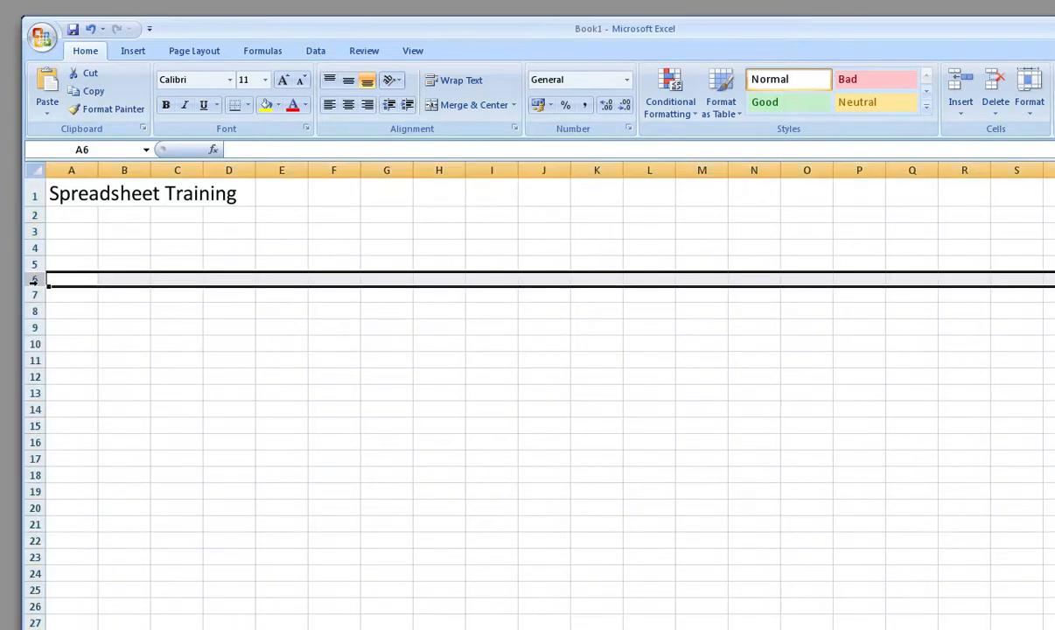
left_click(33, 327)
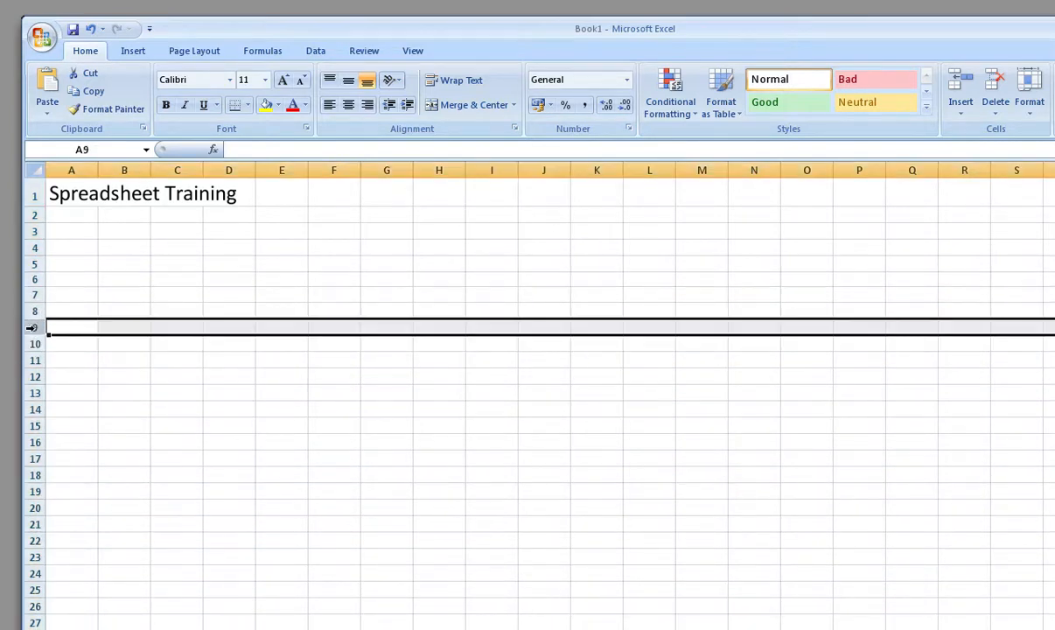
left_click(34, 377)
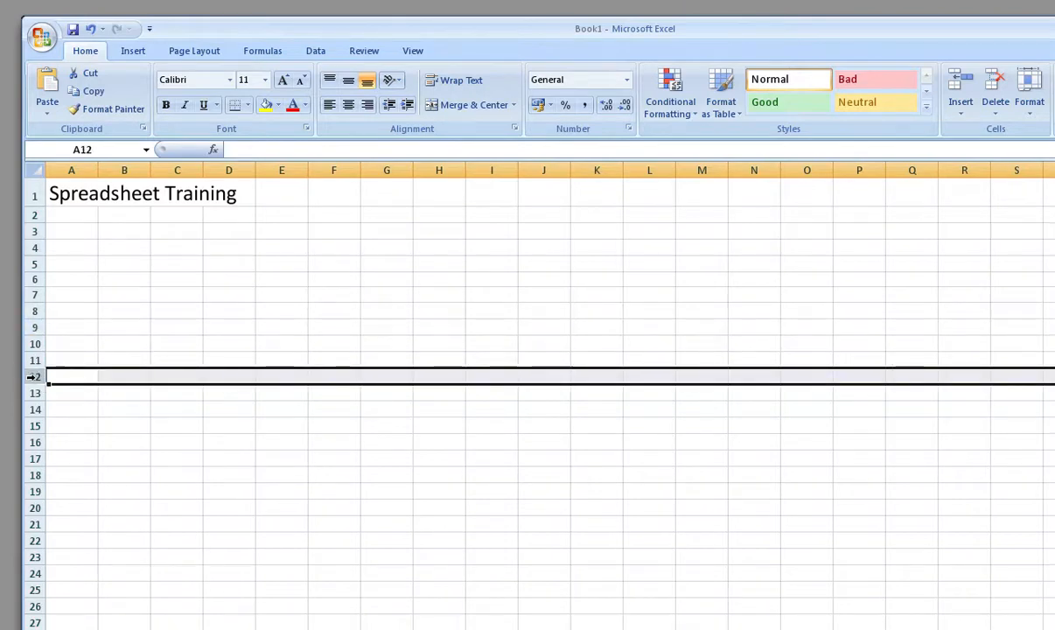
left_click(29, 263)
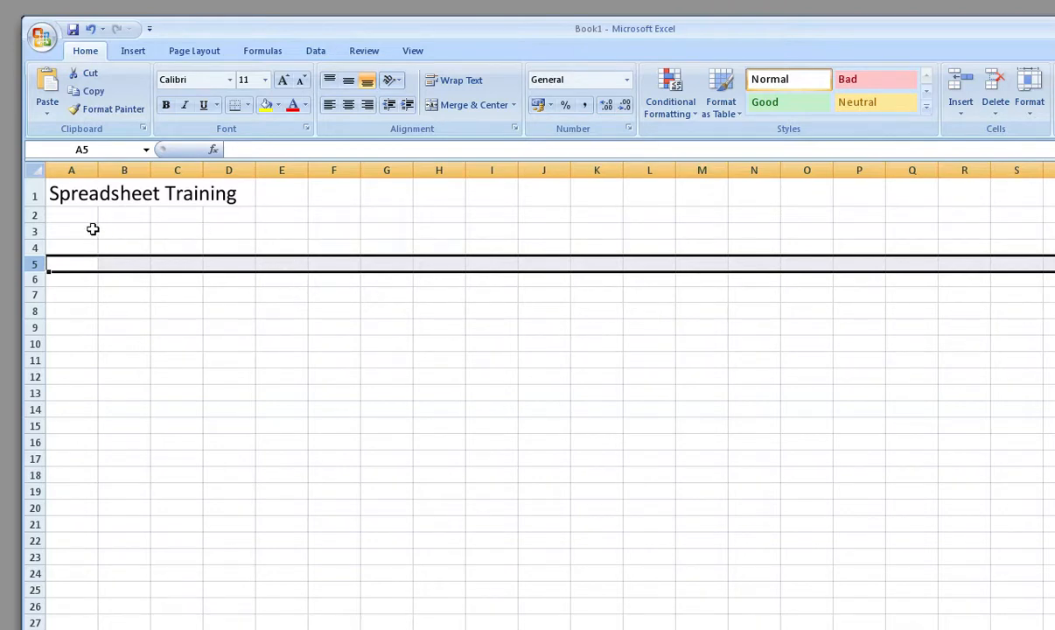
- Select single cells one by one from E2 across to H2, and back along row 3 from H3 to F3
left_click(284, 215)
left_click(346, 212)
left_click(394, 213)
left_click(430, 213)
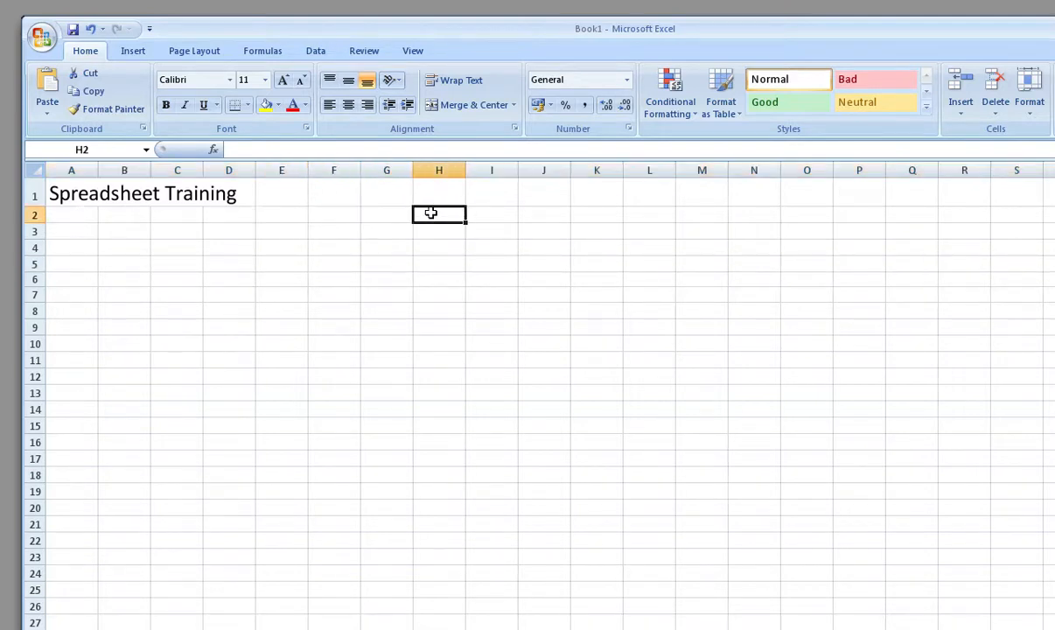
left_click(419, 232)
left_click(367, 229)
left_click(322, 230)
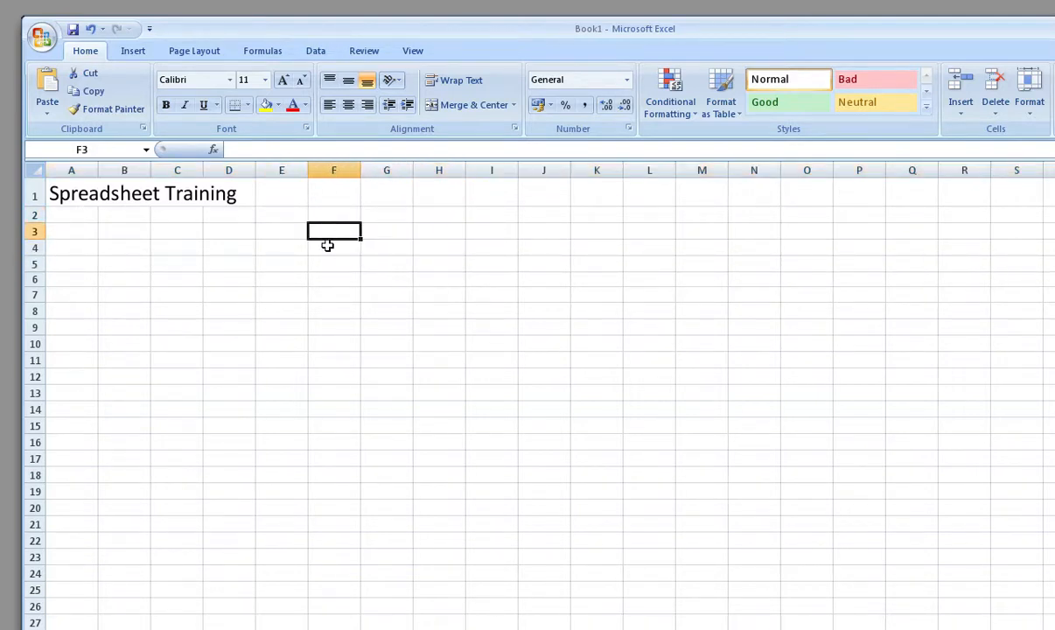
- Select the individual cells F4, F5, G5, F5 and H10 in turn
left_click(329, 249)
left_click(334, 266)
left_click(381, 263)
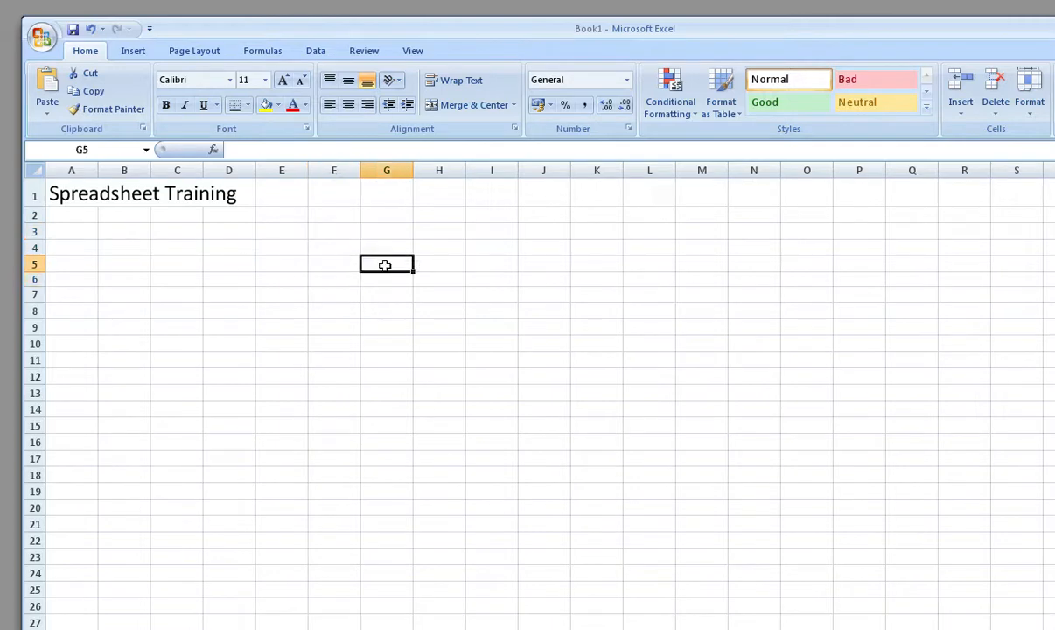
left_click(333, 262)
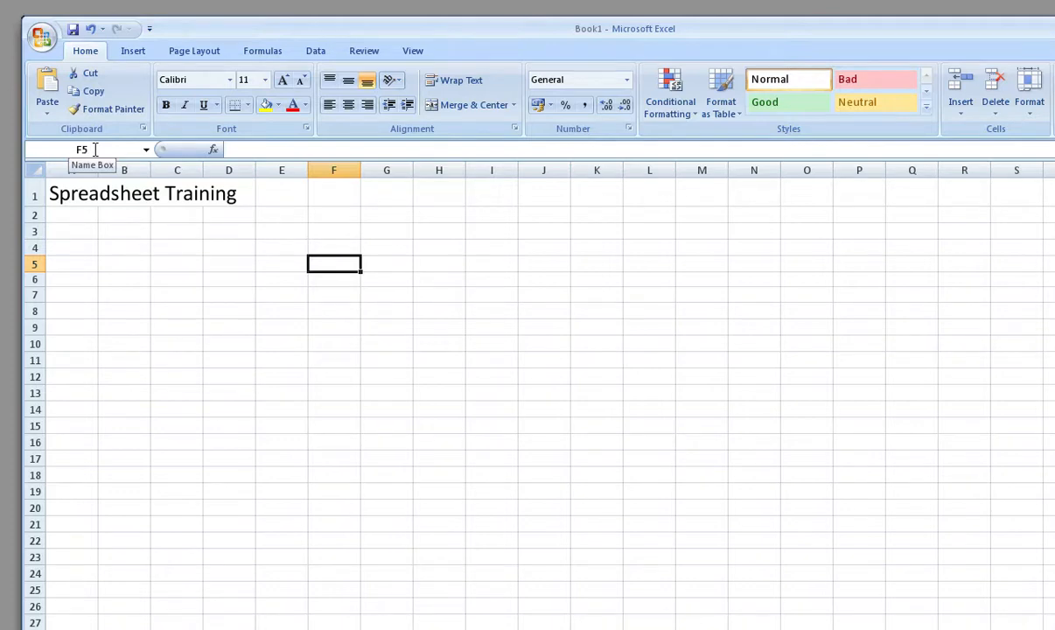
left_click(461, 349)
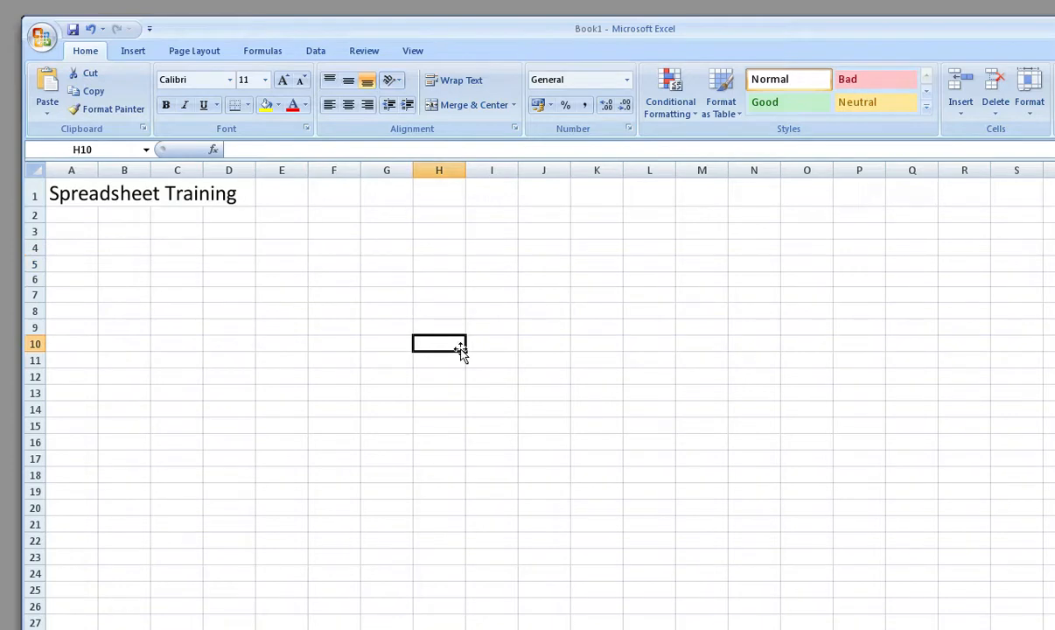
- Select the title cell A1 and move the selection down column A through A2, A4, A5 and A6 to A7
left_click(79, 195)
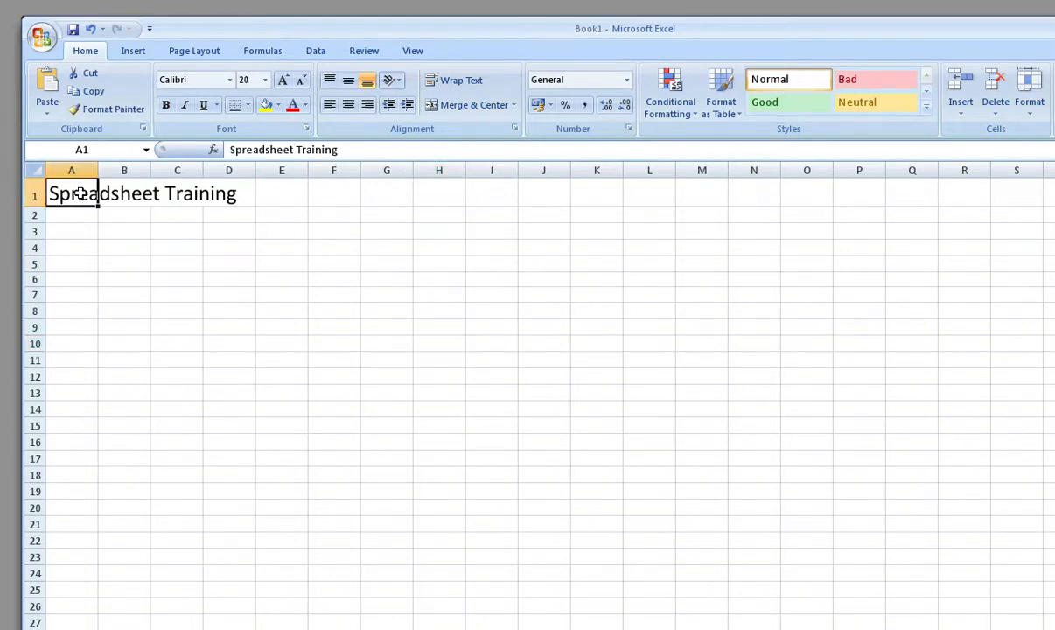
left_click(74, 213)
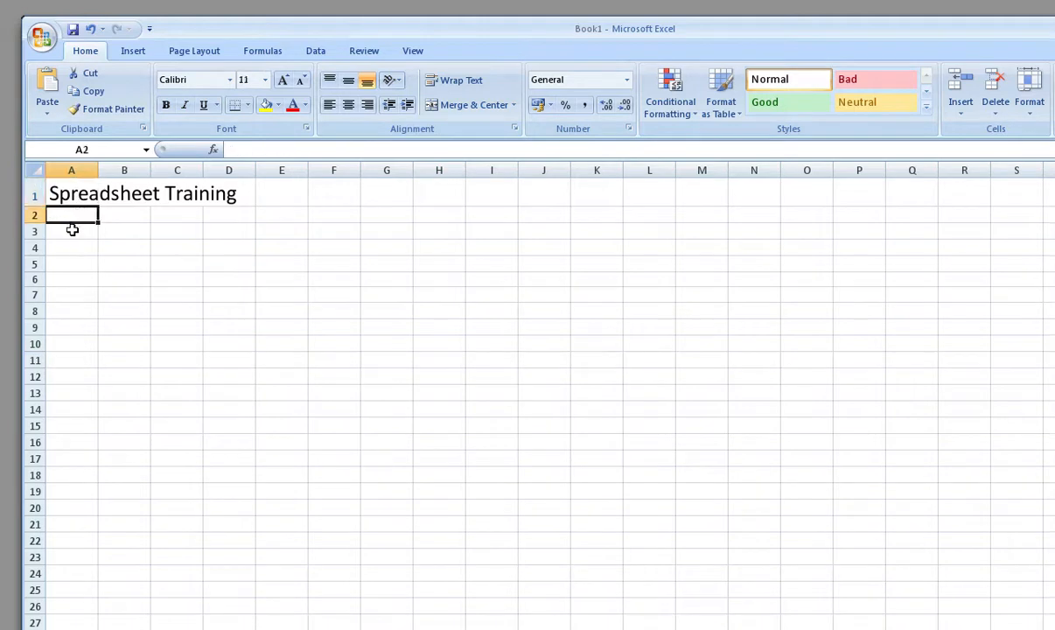
left_click(72, 250)
left_click(72, 265)
left_click(76, 278)
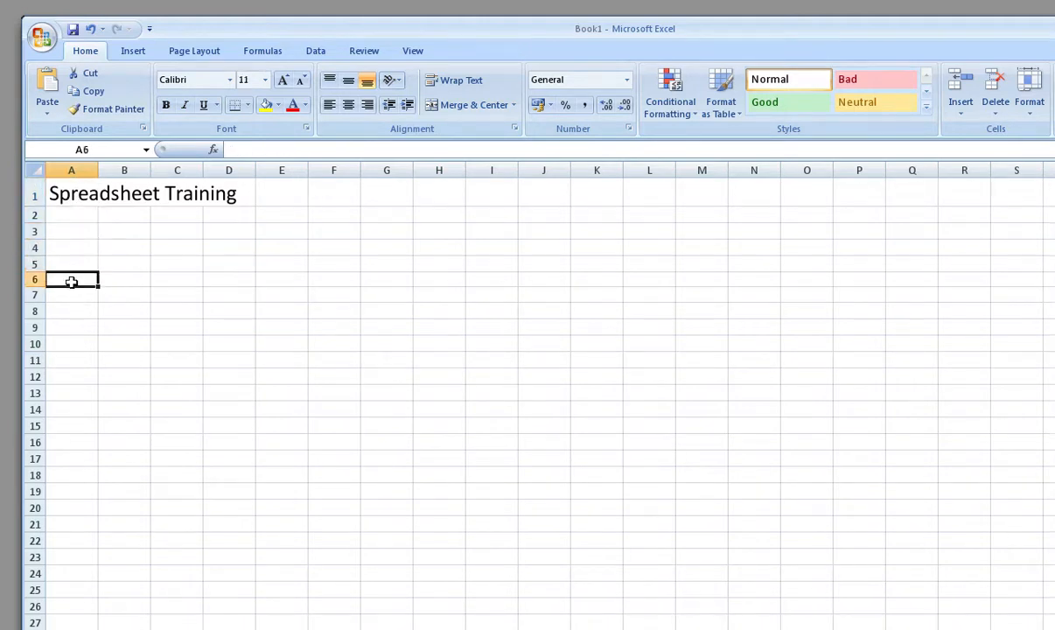
left_click(77, 293)
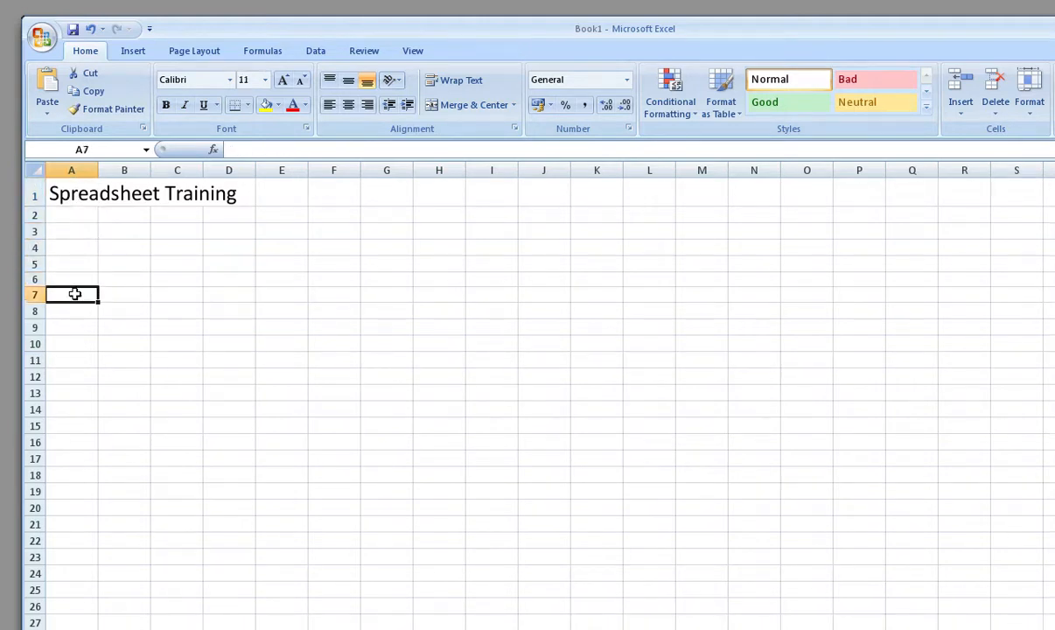
- Move the cell selection across row 7 from B7 to E7, and back through C7, C6 and B5 to A1
left_click(119, 295)
left_click(174, 295)
left_click(216, 293)
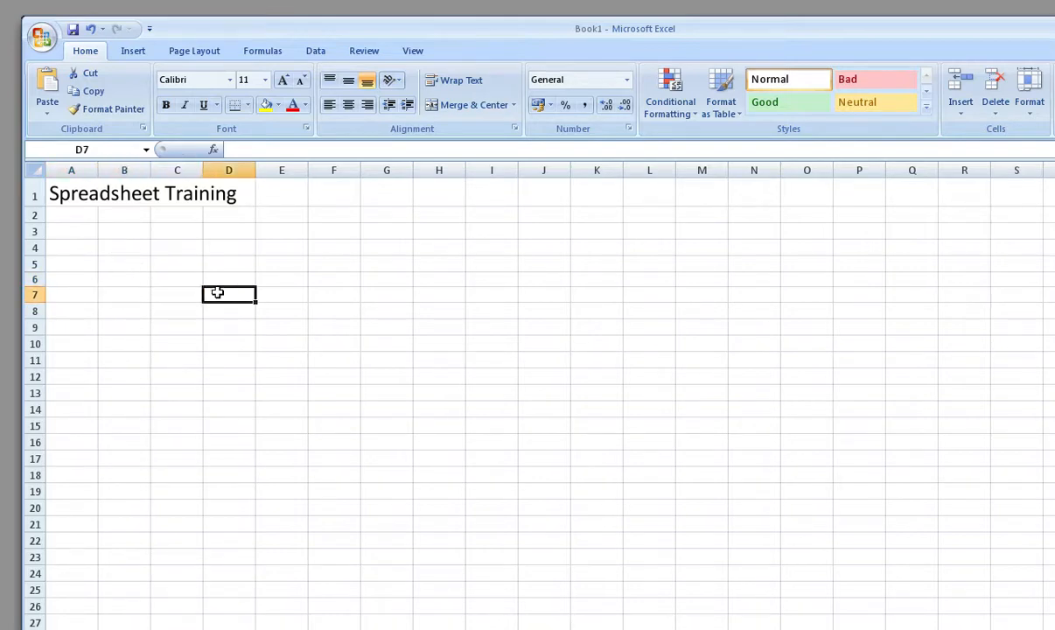
left_click(265, 290)
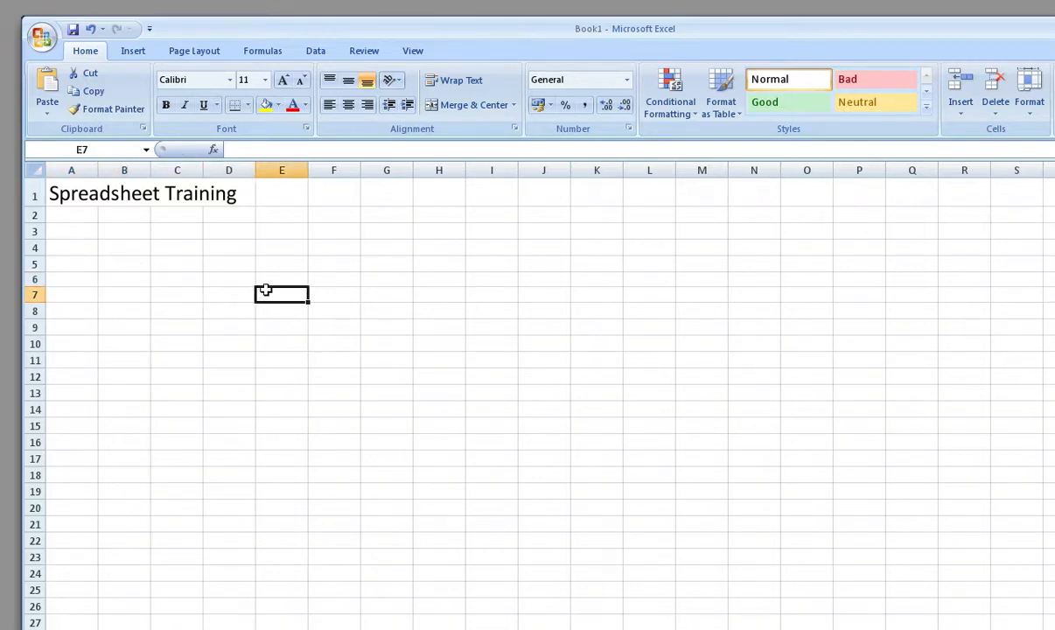
left_click(183, 290)
left_click(178, 279)
left_click(142, 260)
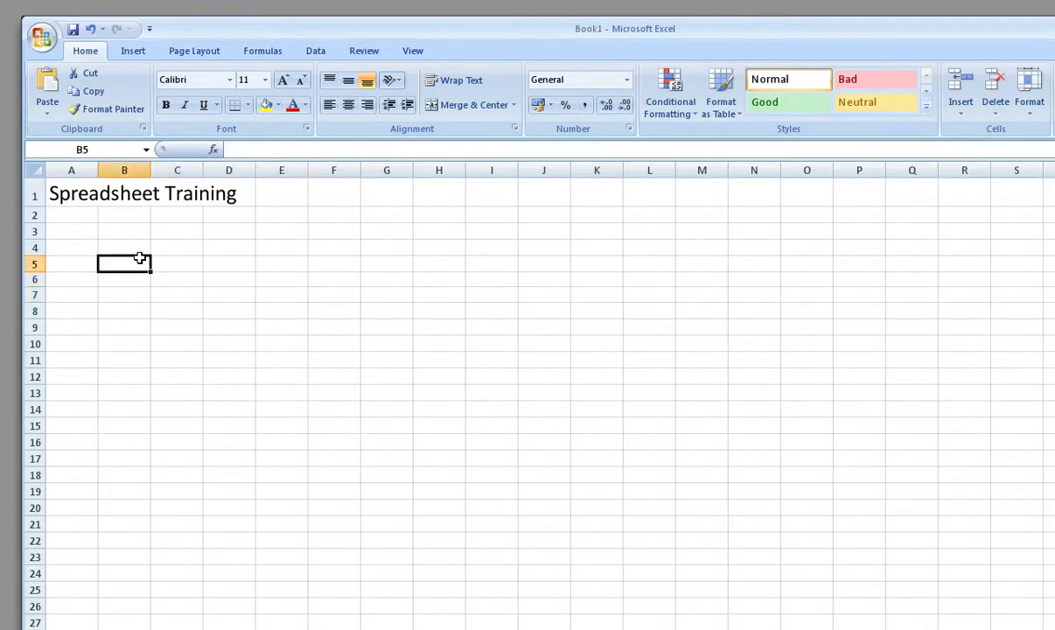
left_click(77, 196)
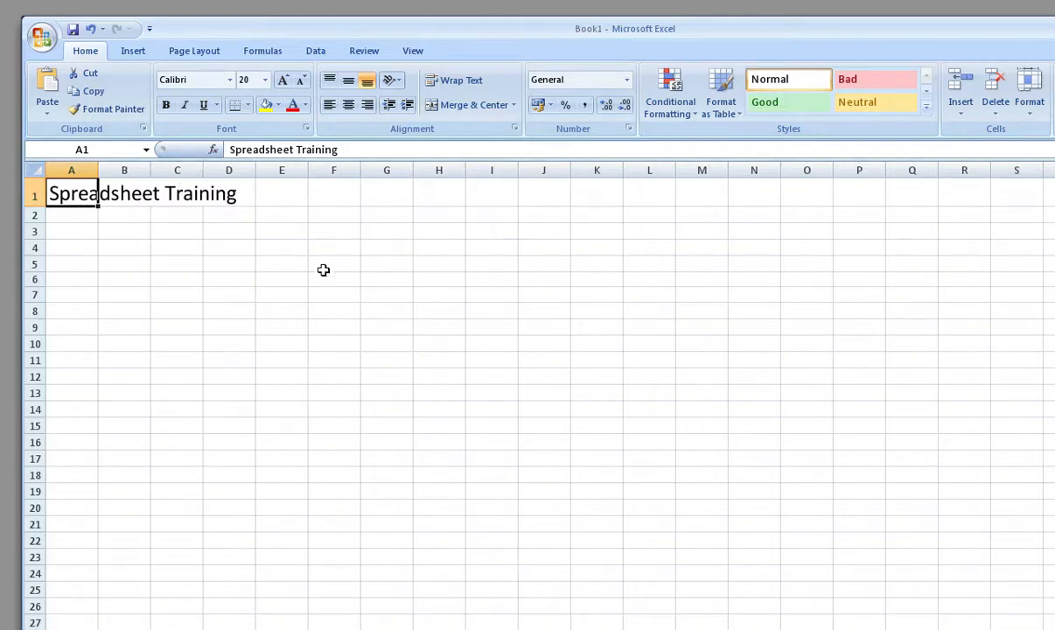
- Enter 12345 in cell A3 and fill cell A4 with yellow
left_click(88, 236)
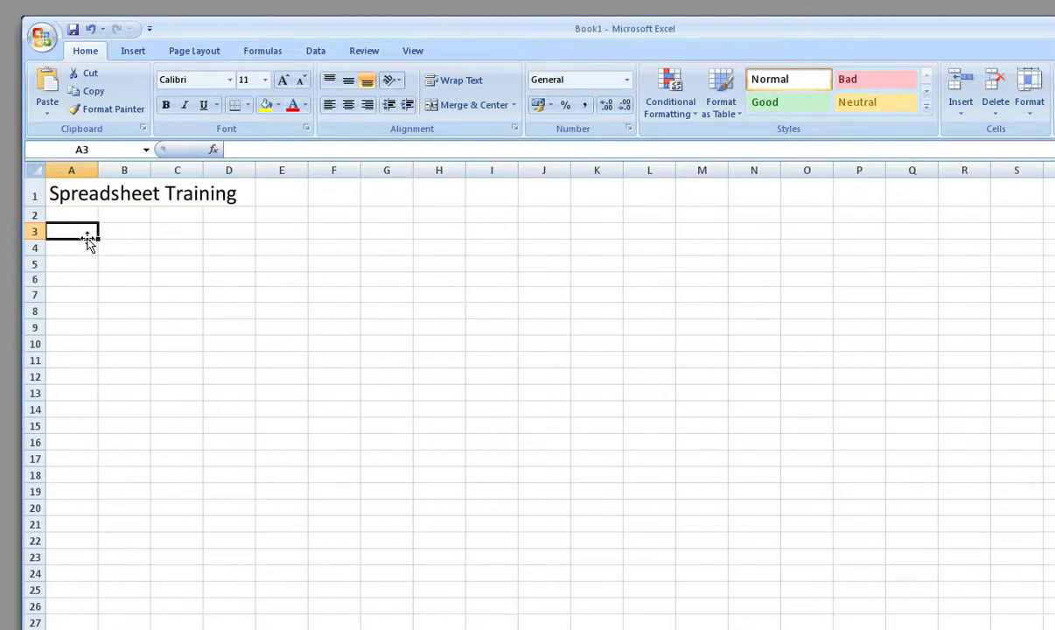
type("12345")
key("Return")
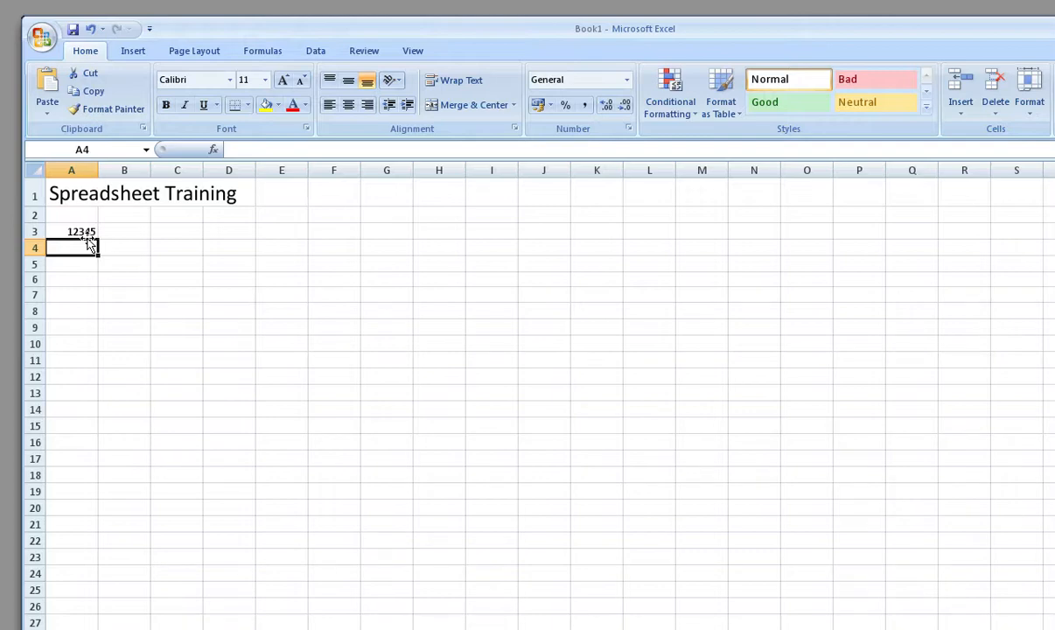
left_click(267, 106)
left_click(133, 247)
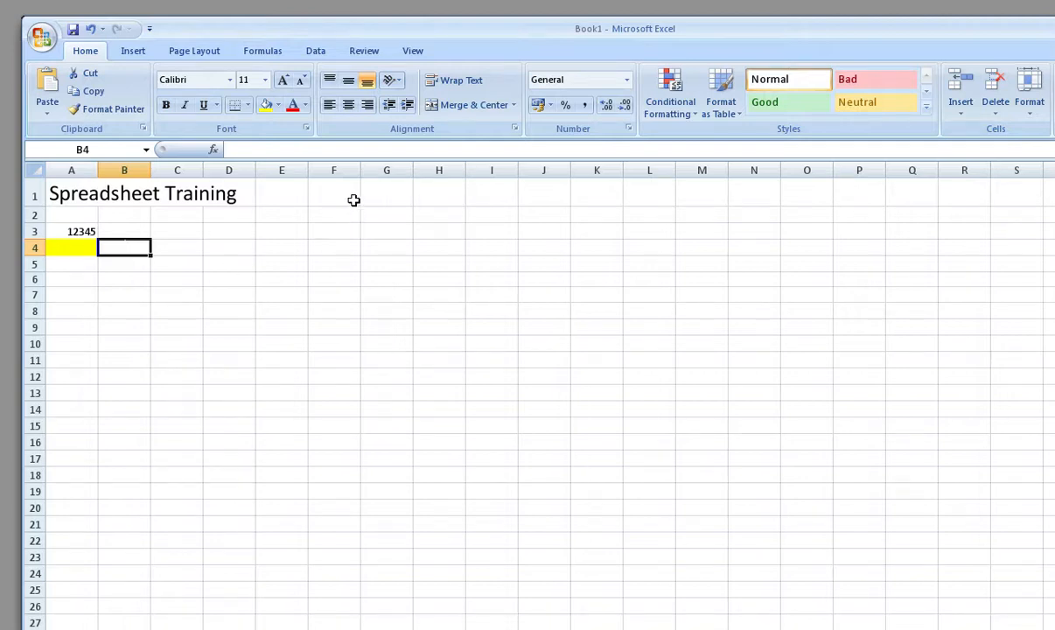
- Insert the picture pound-sign.jpeg from My Mac Desktop at cell A6, and deselect it by selecting cell M14
left_click(78, 276)
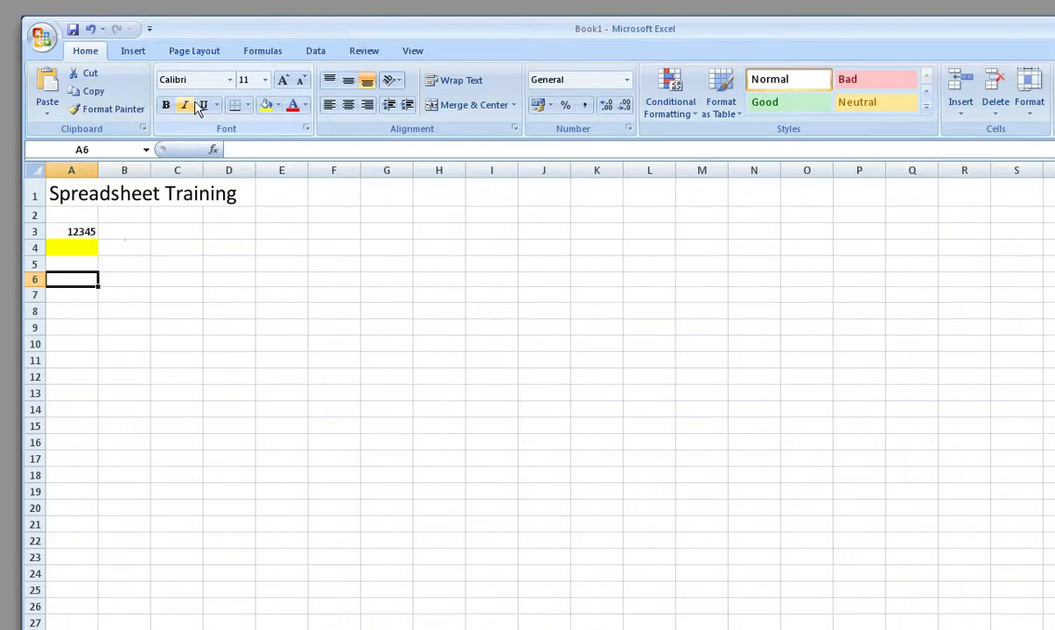
left_click(134, 54)
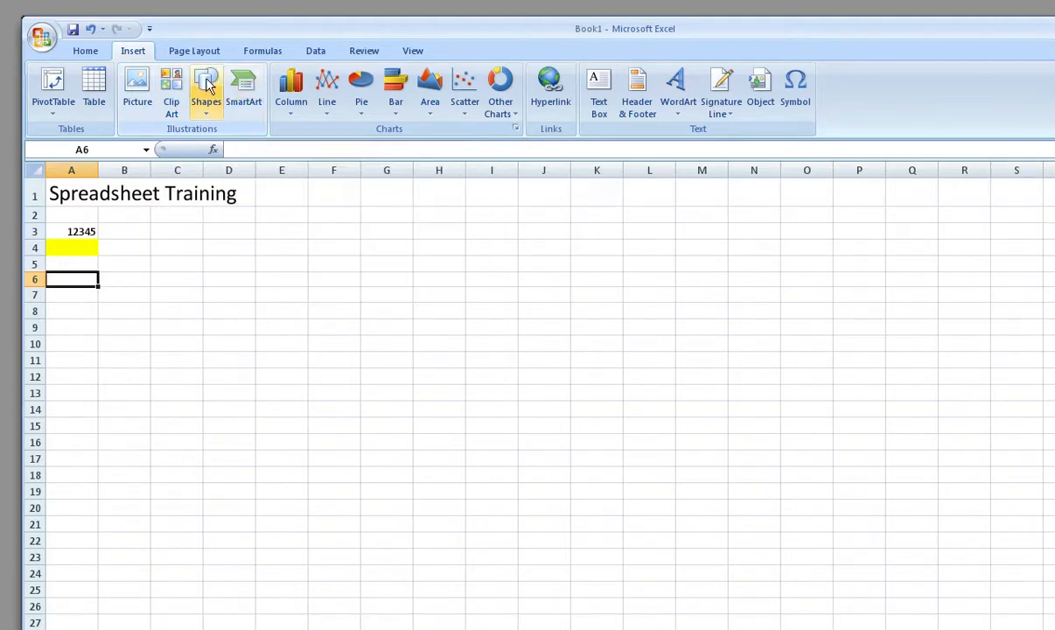
left_click(137, 87)
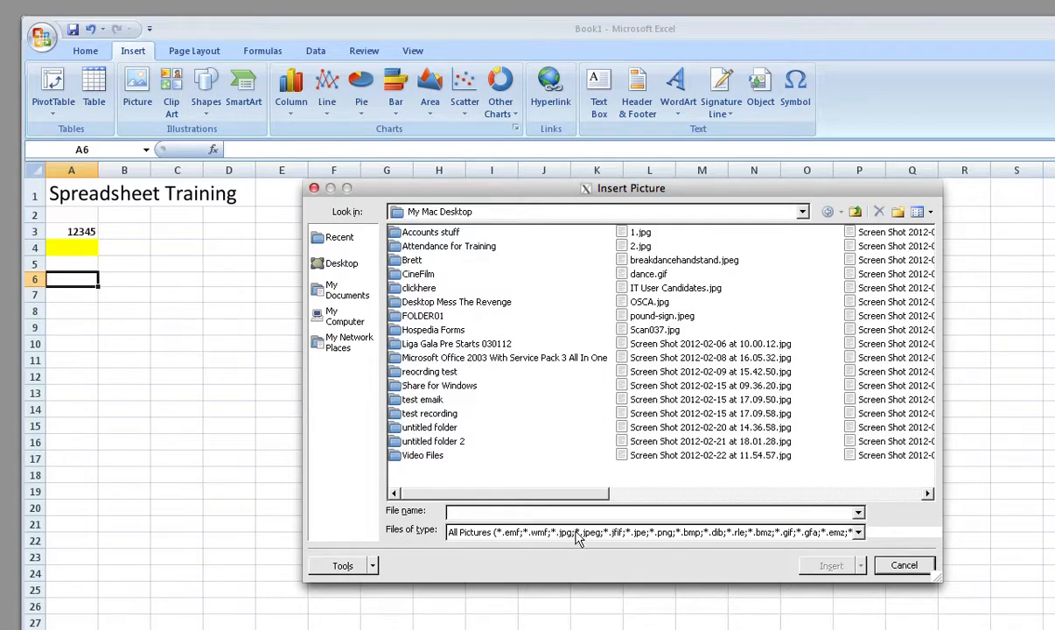
left_click(543, 536)
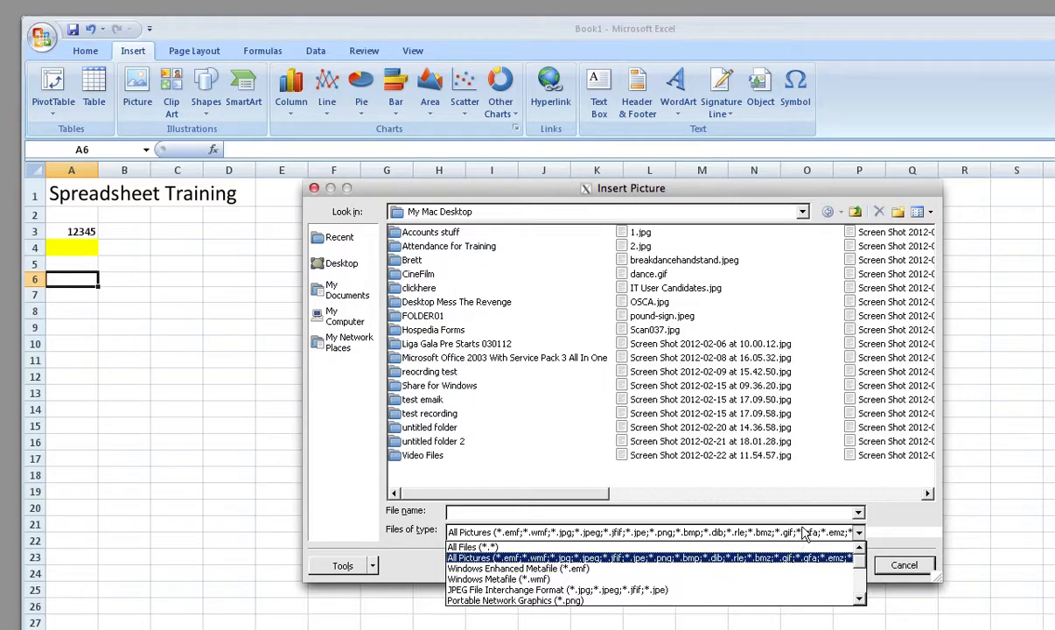
left_click(637, 318)
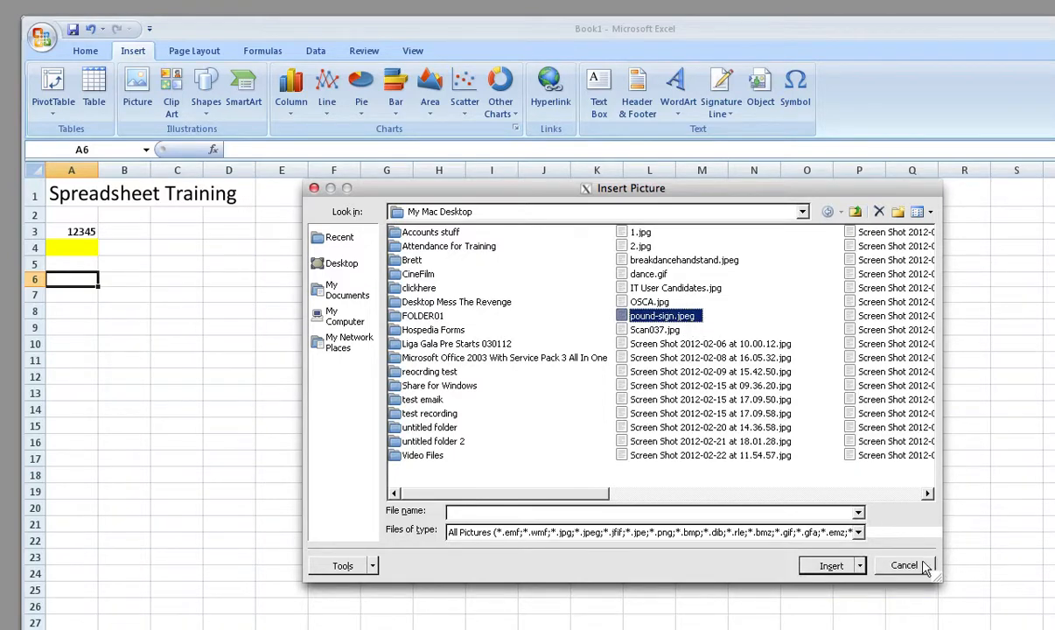
left_click(822, 564)
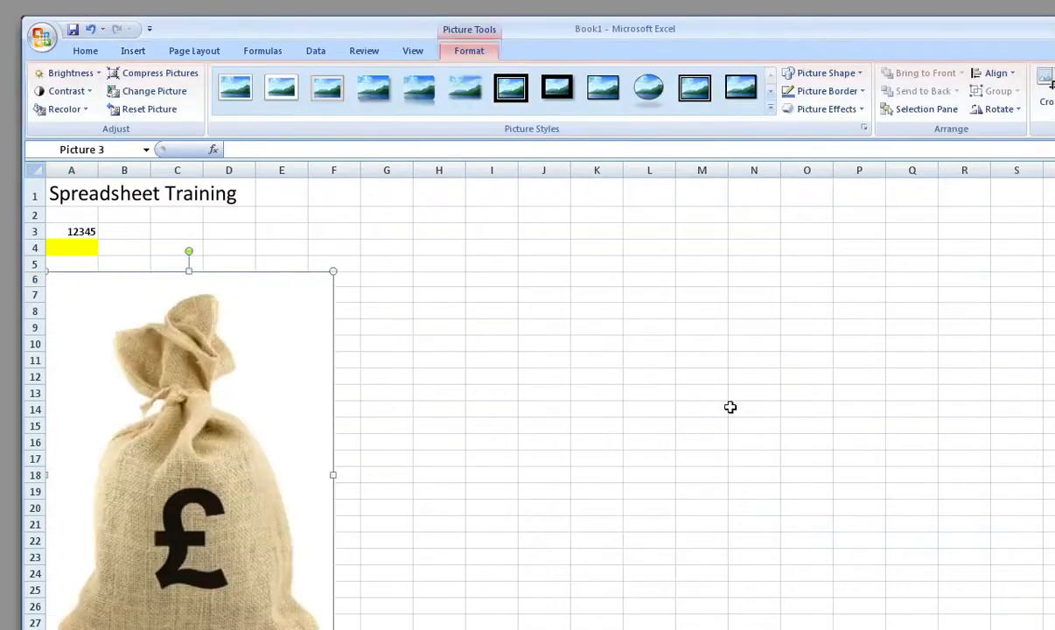
left_click(701, 406)
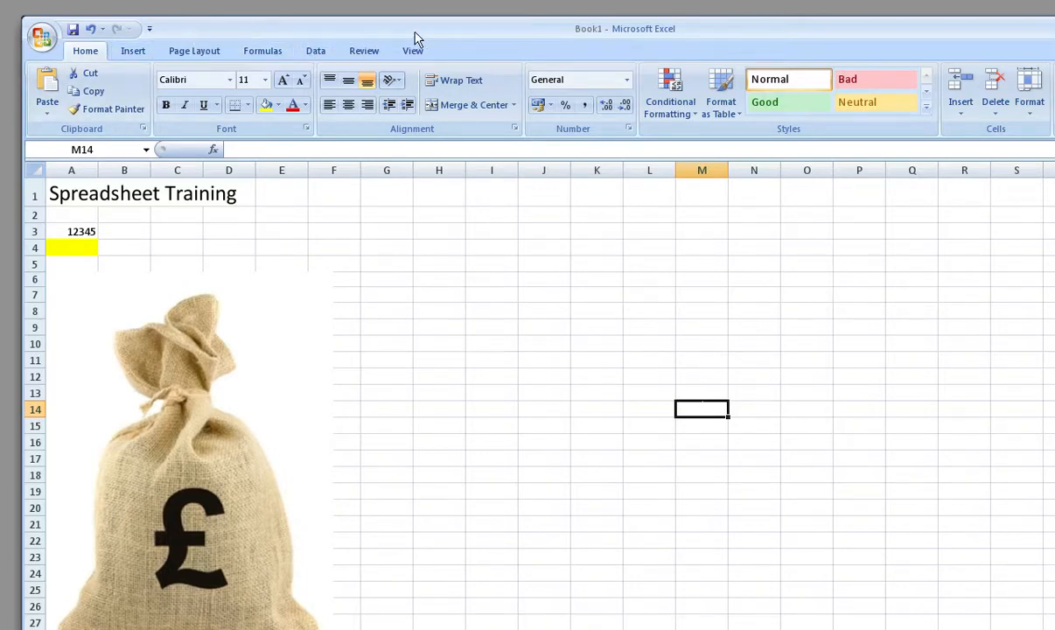
- Look through the Insert, Page Layout and Formulas command sets and return to the Home commands
left_click(129, 49)
left_click(197, 52)
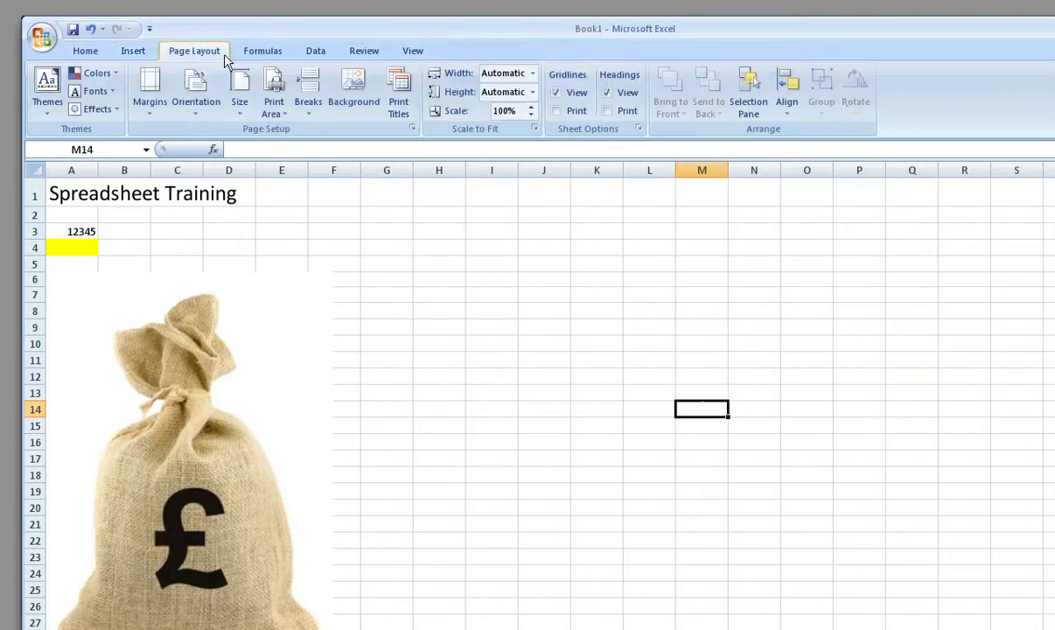
left_click(255, 52)
left_click(129, 51)
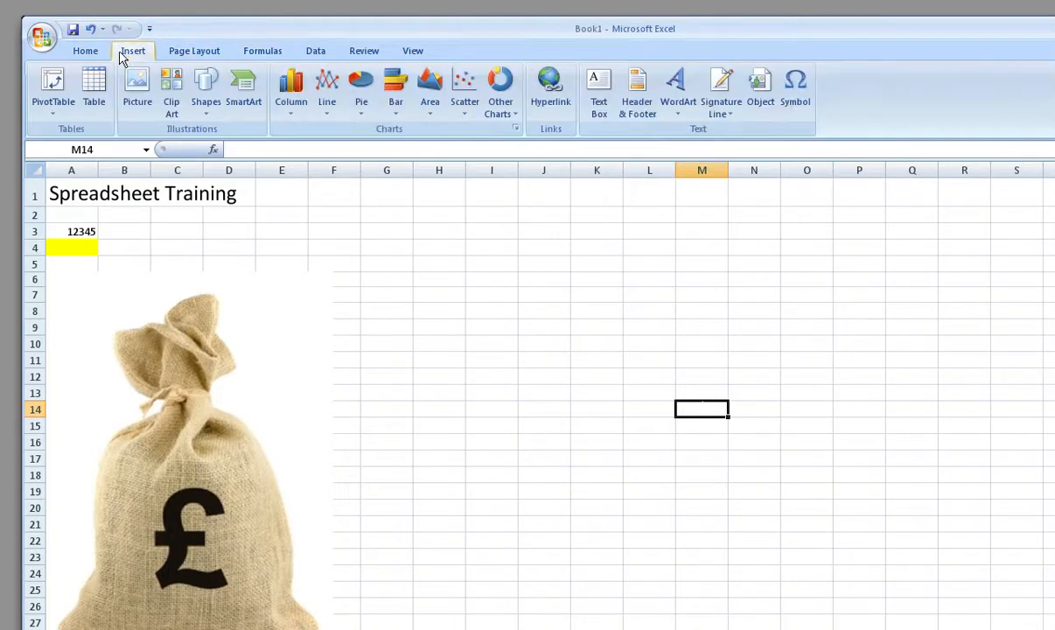
left_click(86, 52)
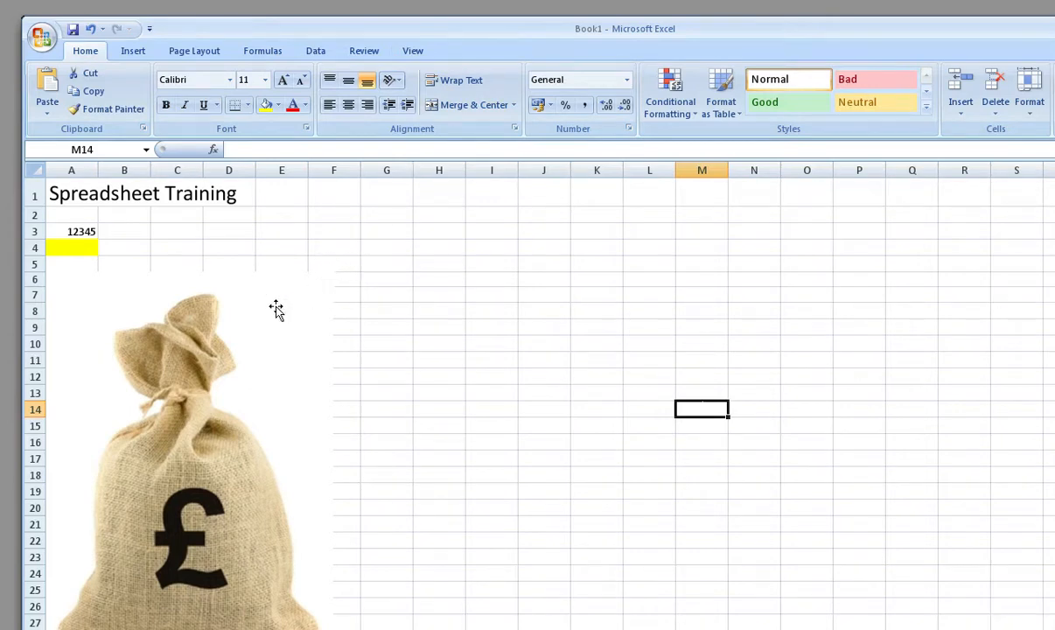
- Select the money bag picture to view its formatting commands, and deselect it by selecting cell G6
left_click(255, 285)
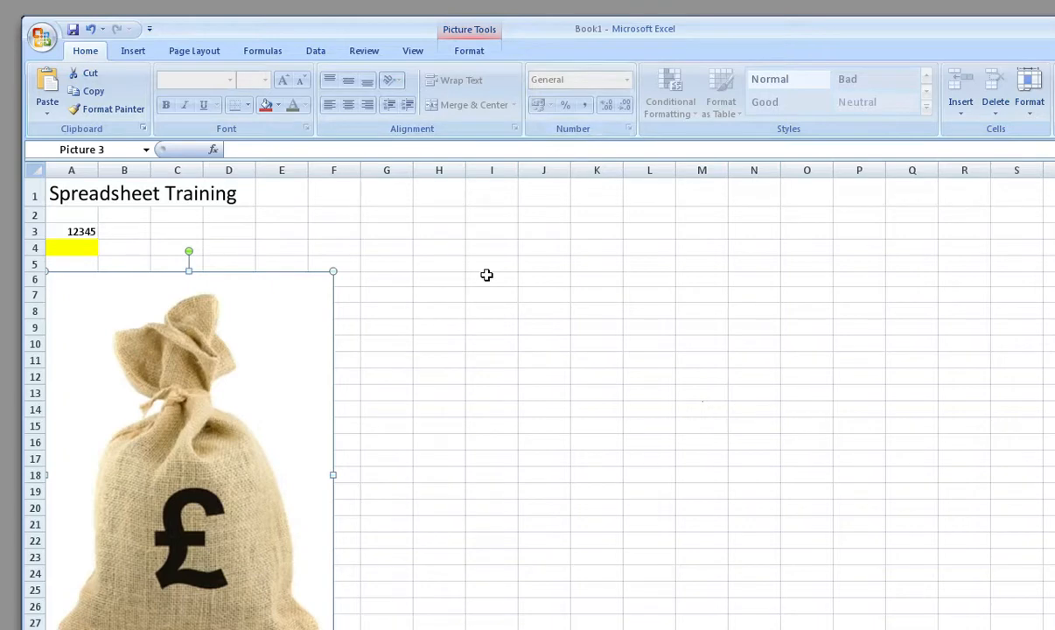
left_click(487, 51)
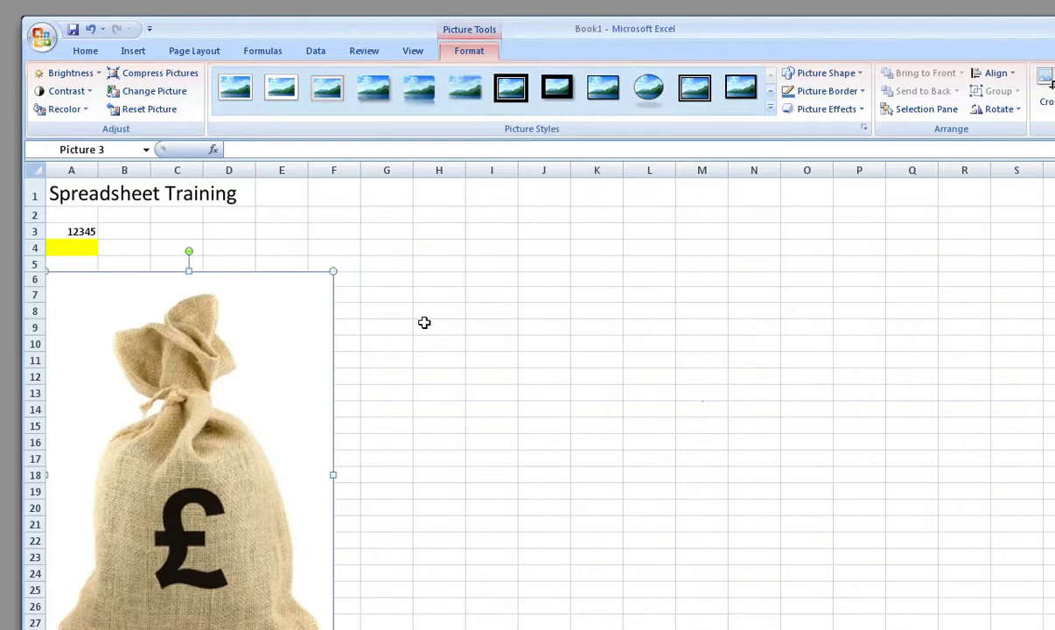
left_click(381, 283)
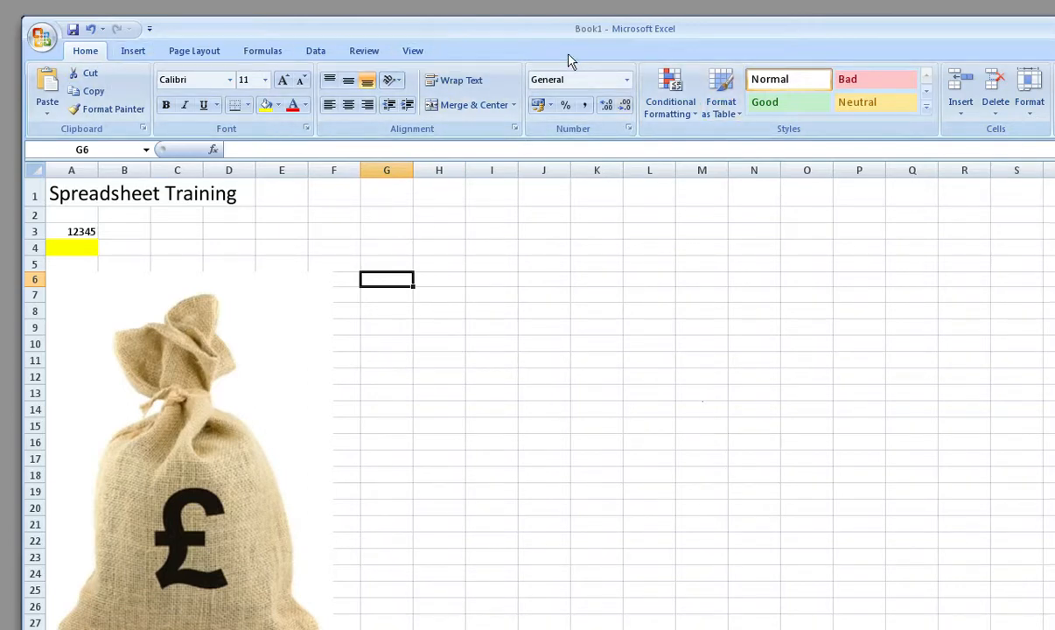
- Try a darker brightness preset on the money bag picture, and undo the change
left_click(293, 286)
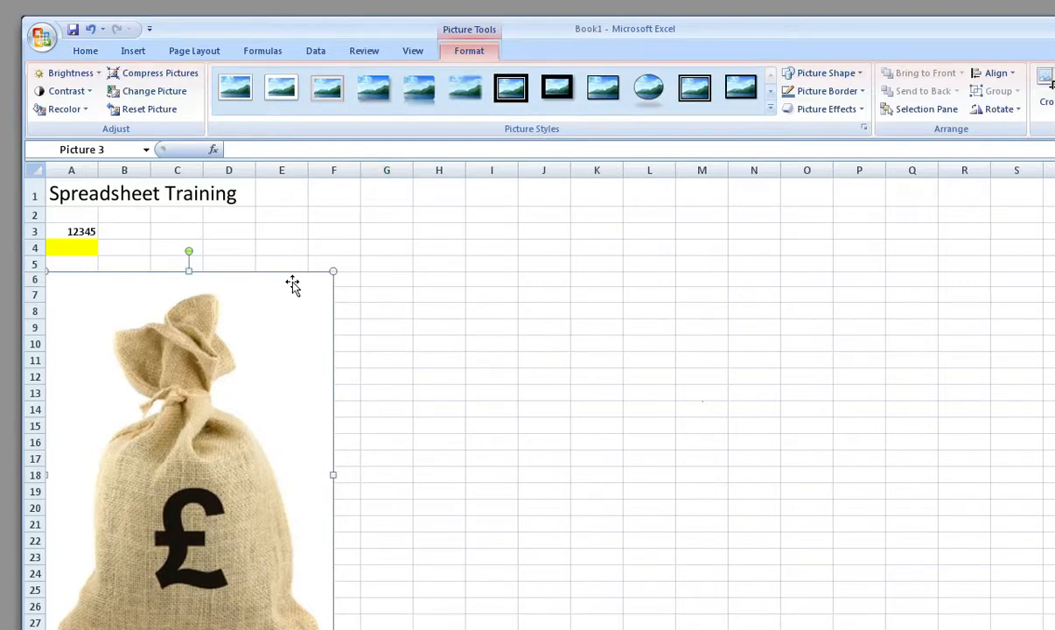
left_click(92, 77)
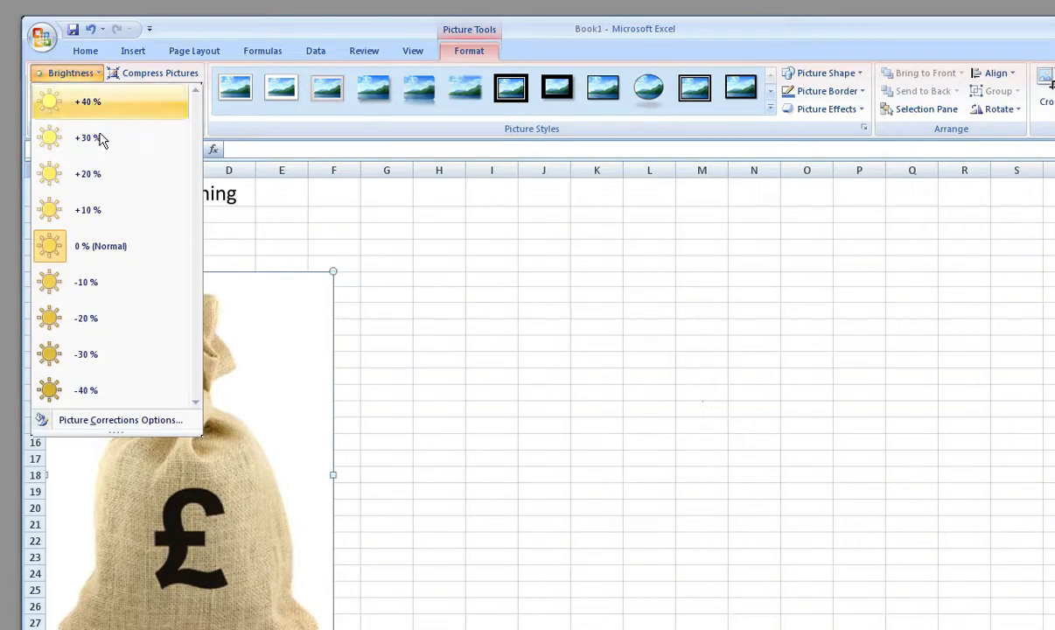
key("Escape")
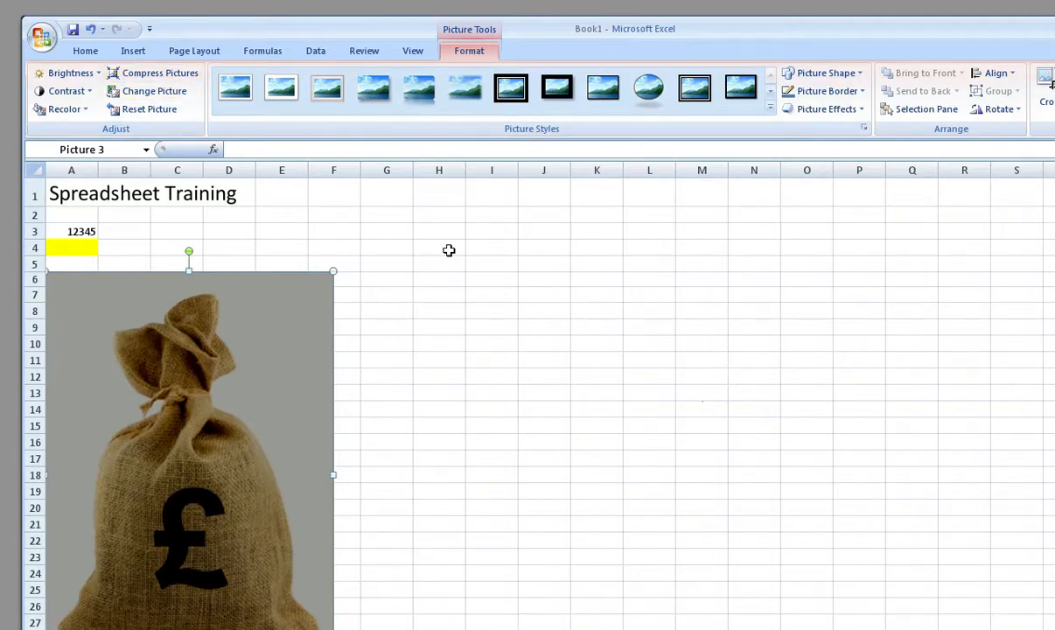
left_click(92, 33)
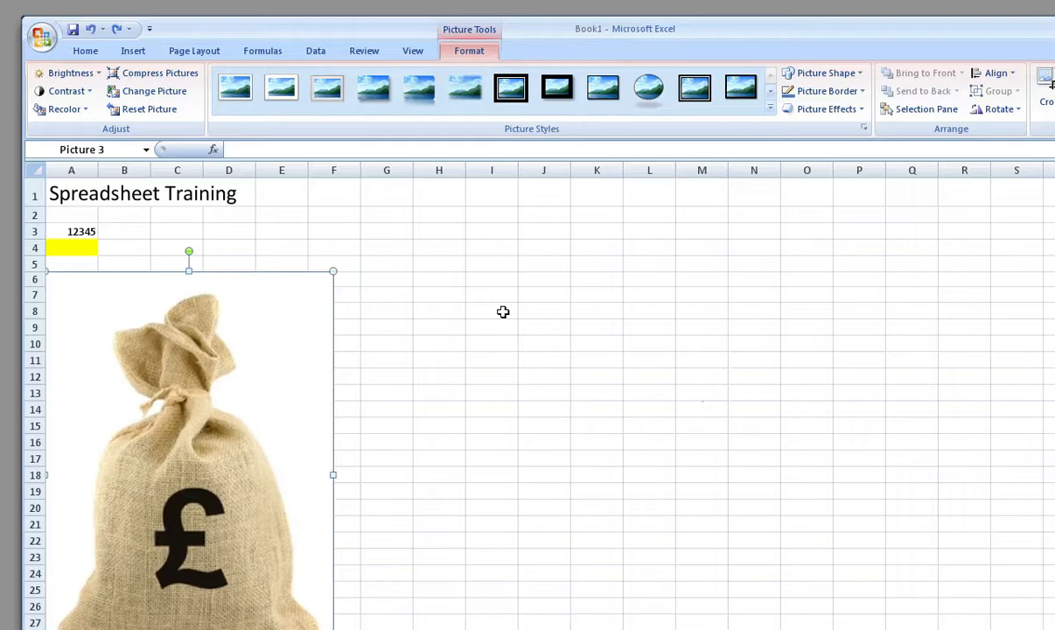
- Enter 2+2= in cell H6 and reselect the cell to check its content
left_click(451, 276)
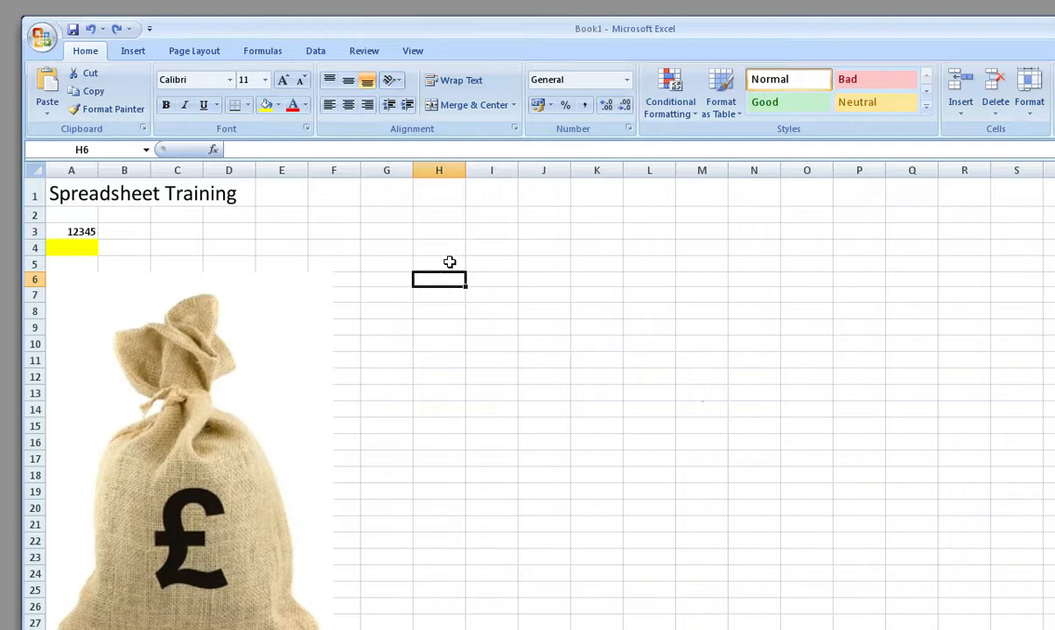
type("2")
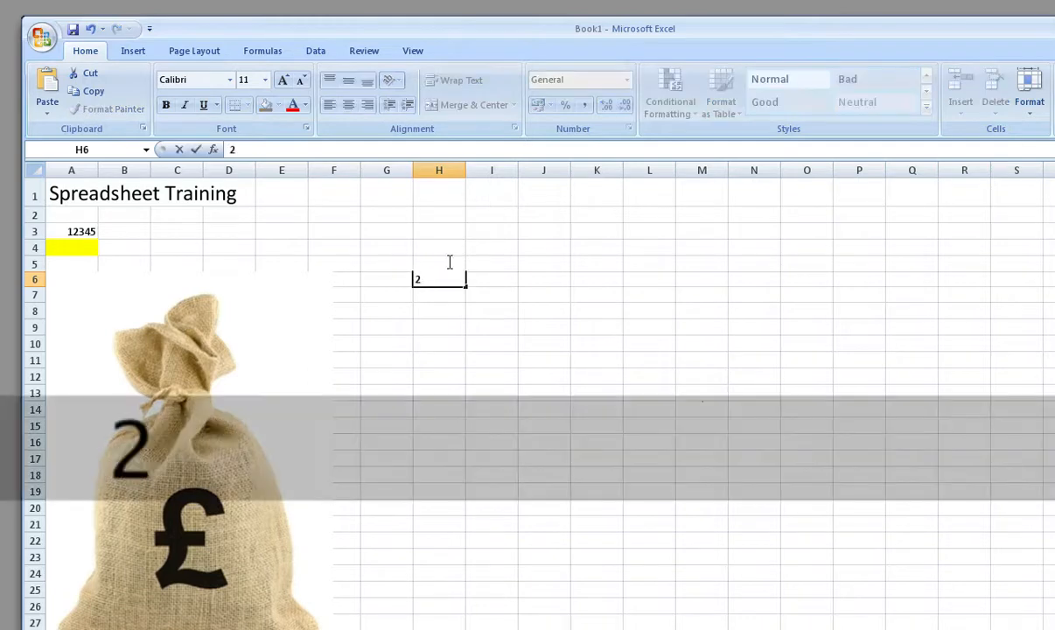
type("+2=")
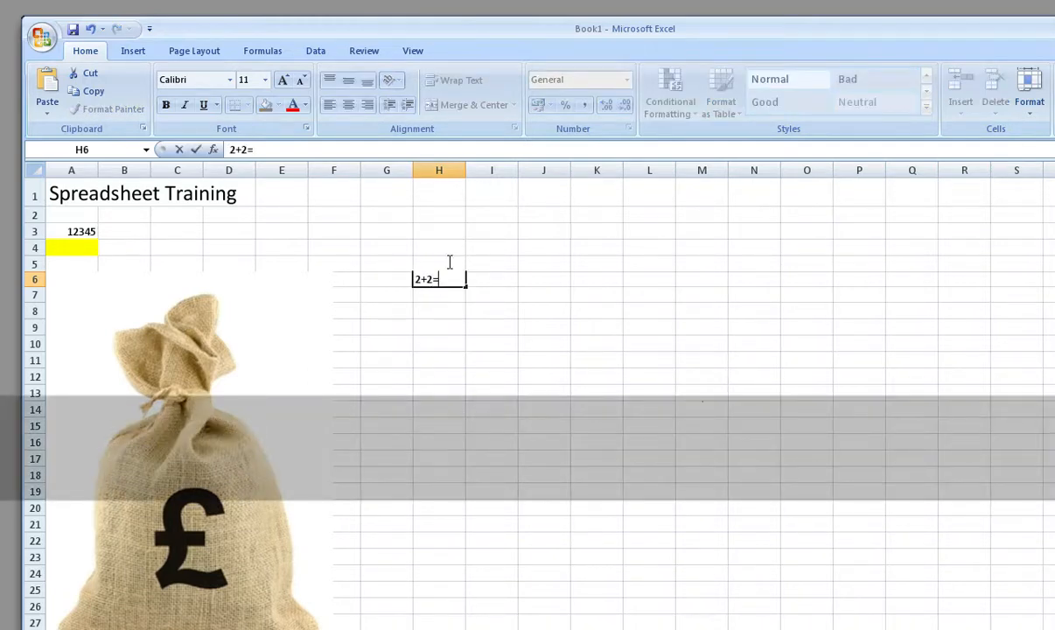
key("Return")
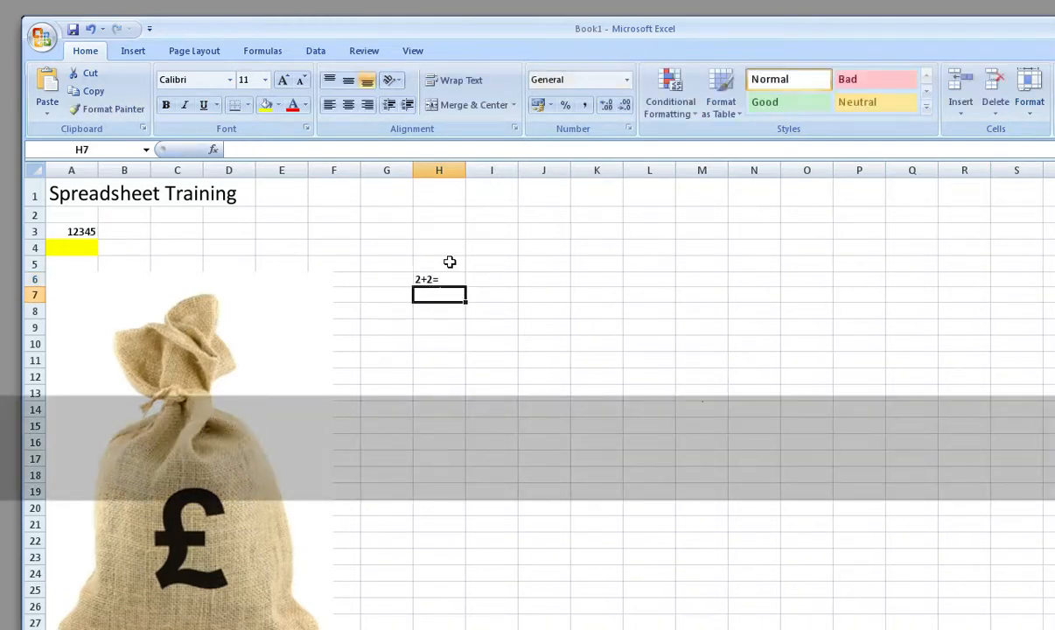
key("Up")
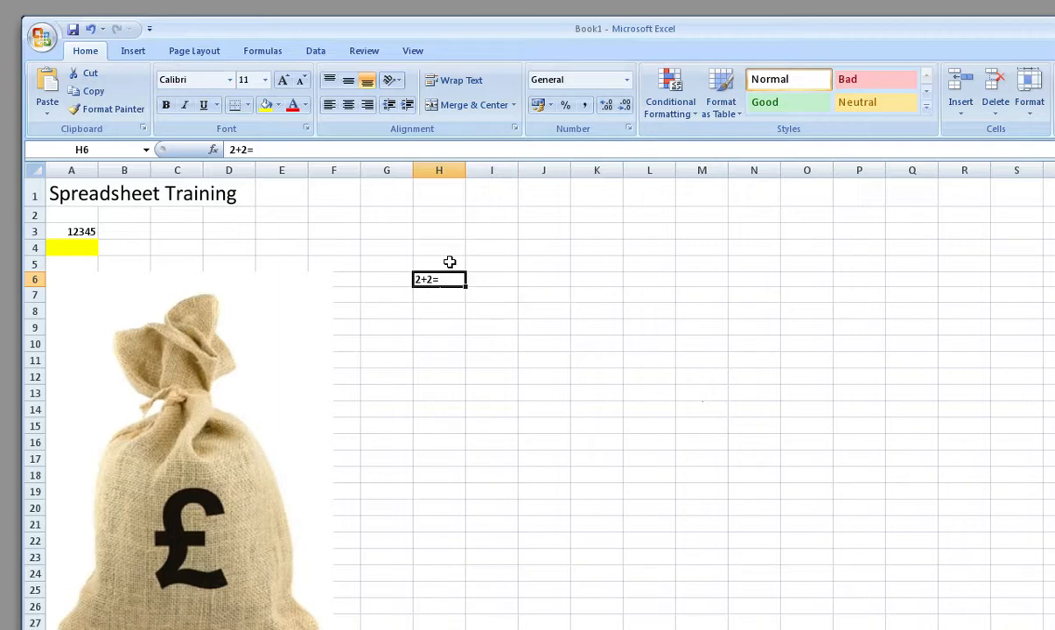
left_click(549, 308)
left_click(490, 343)
left_click(489, 442)
left_click(595, 359)
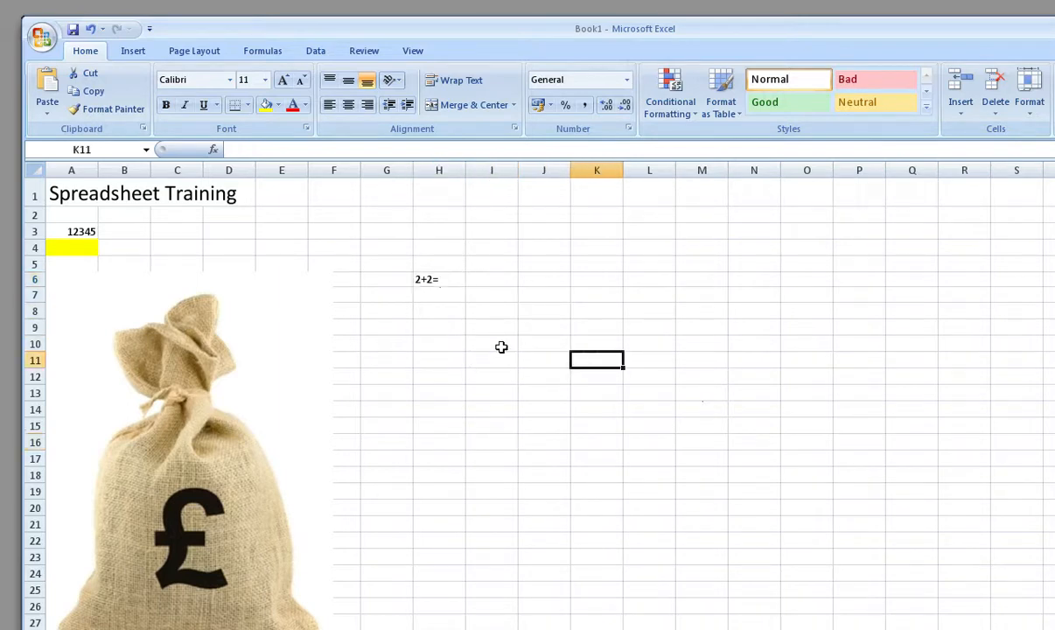
left_click(501, 348)
left_click(425, 360)
left_click(431, 339)
- Enter the addition formula =2+2 in cell H9 and reselect the cell
left_click(432, 325)
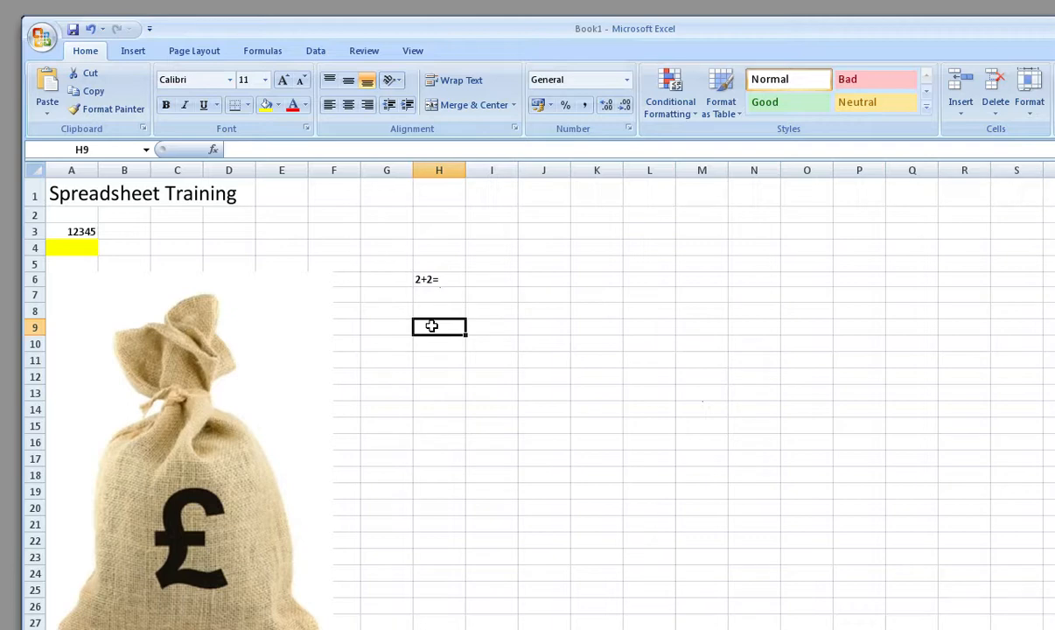
type("=2")
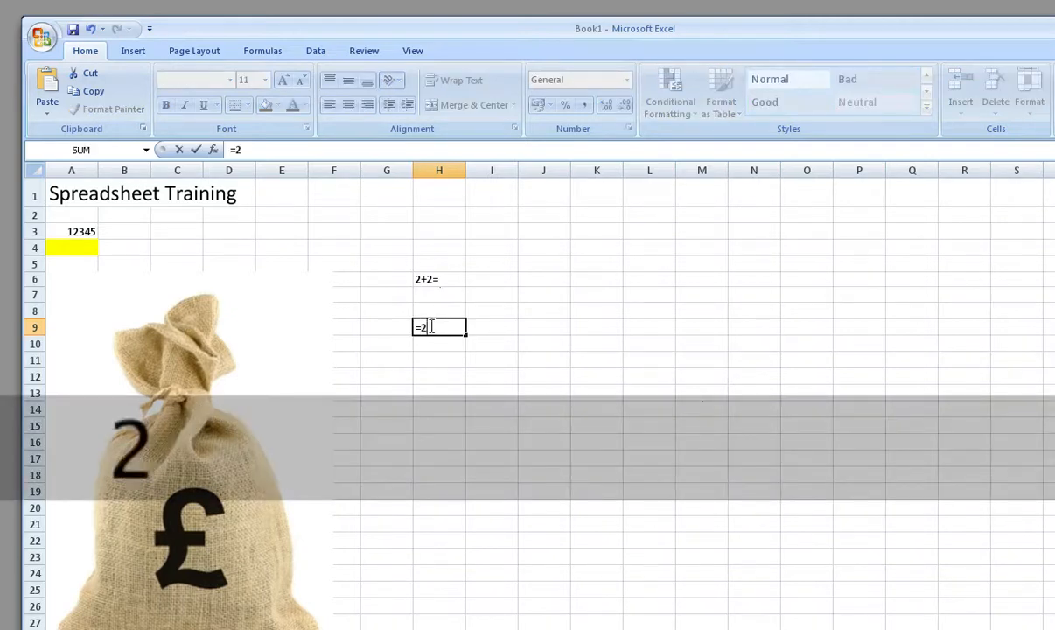
type("+2")
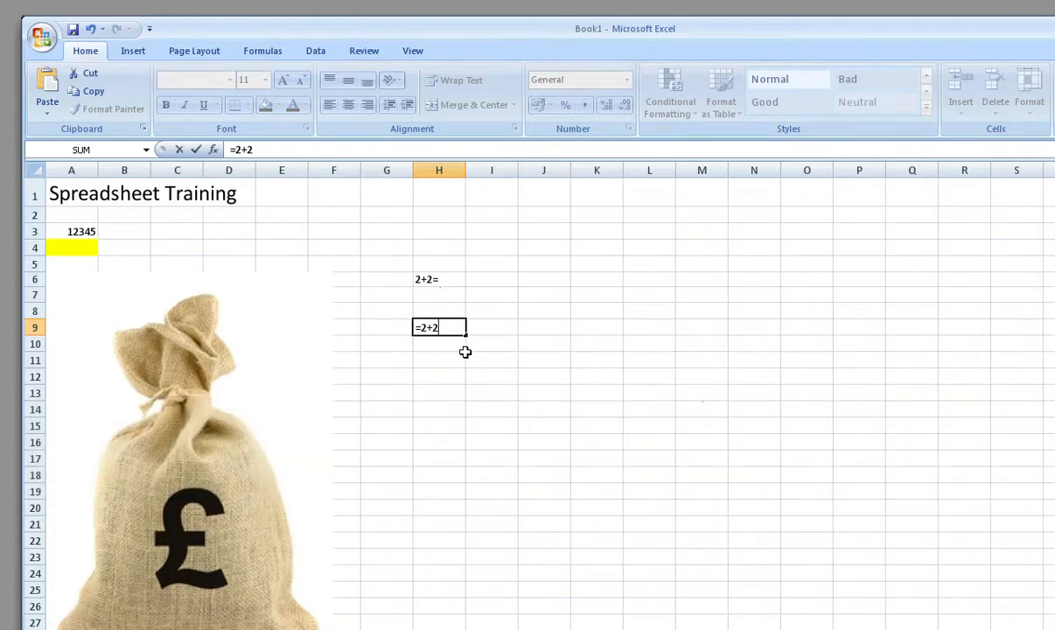
key("Return")
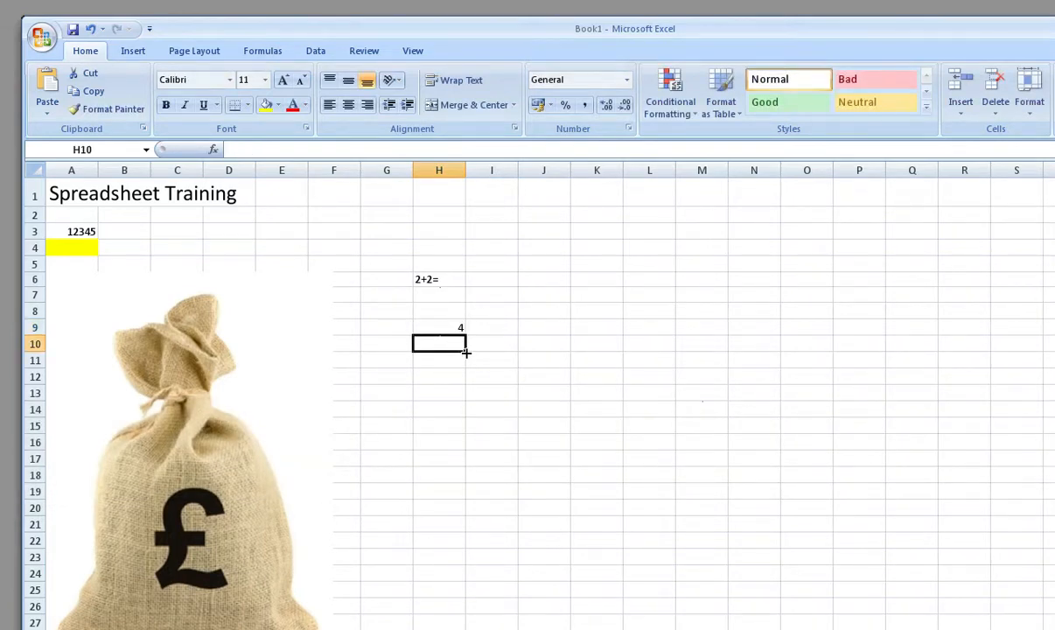
key("Up")
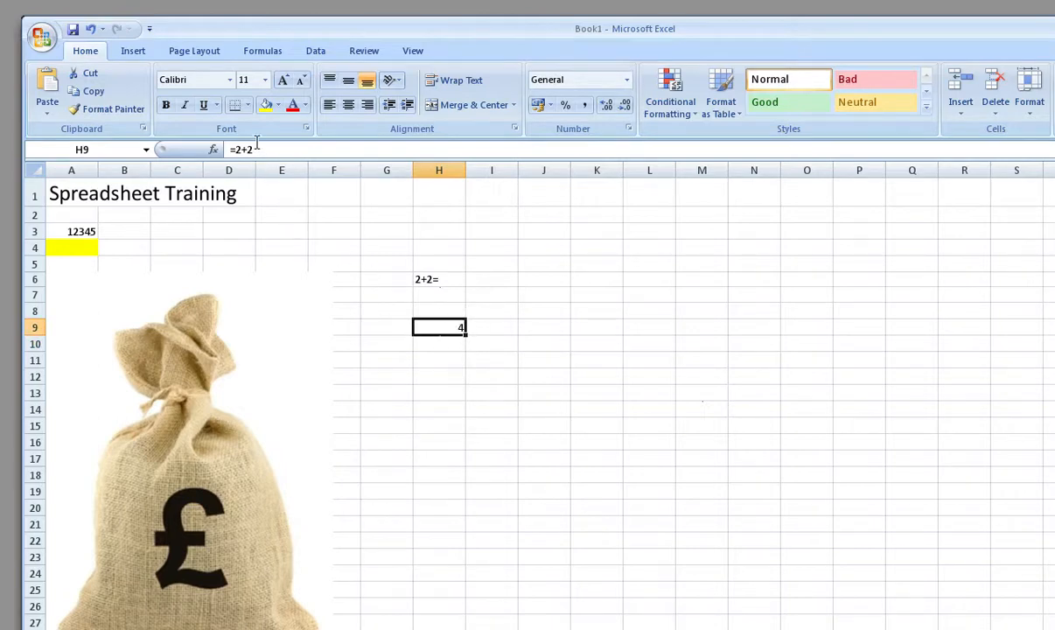
- Highlight the whole formula of cell H9 to examine it, keep it as it is, and reselect the cell
left_click_drag(252, 149, 174, 133)
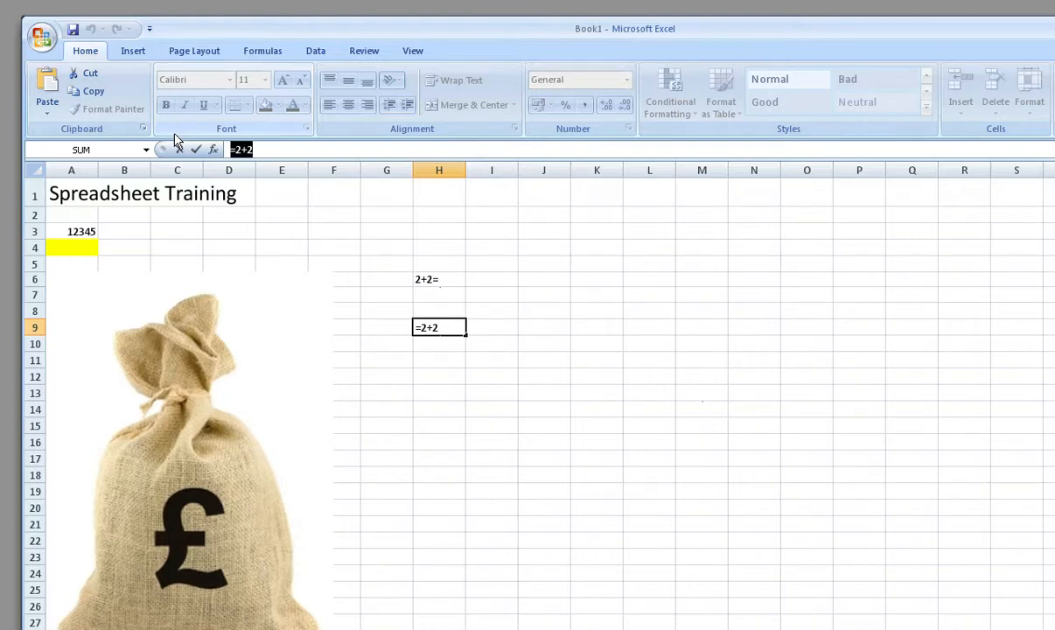
key("Return")
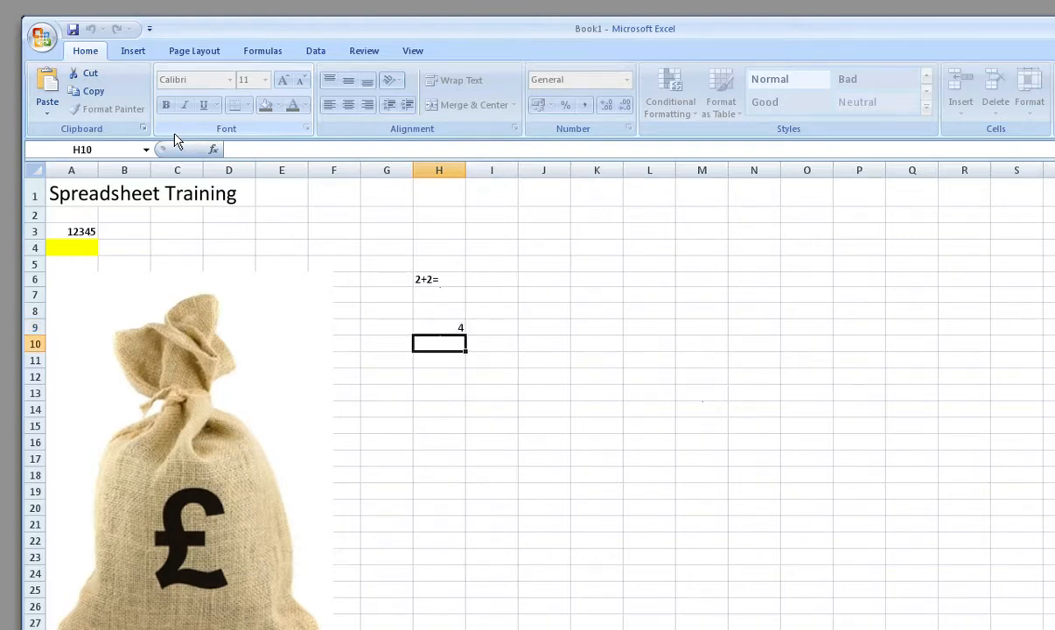
key("Up")
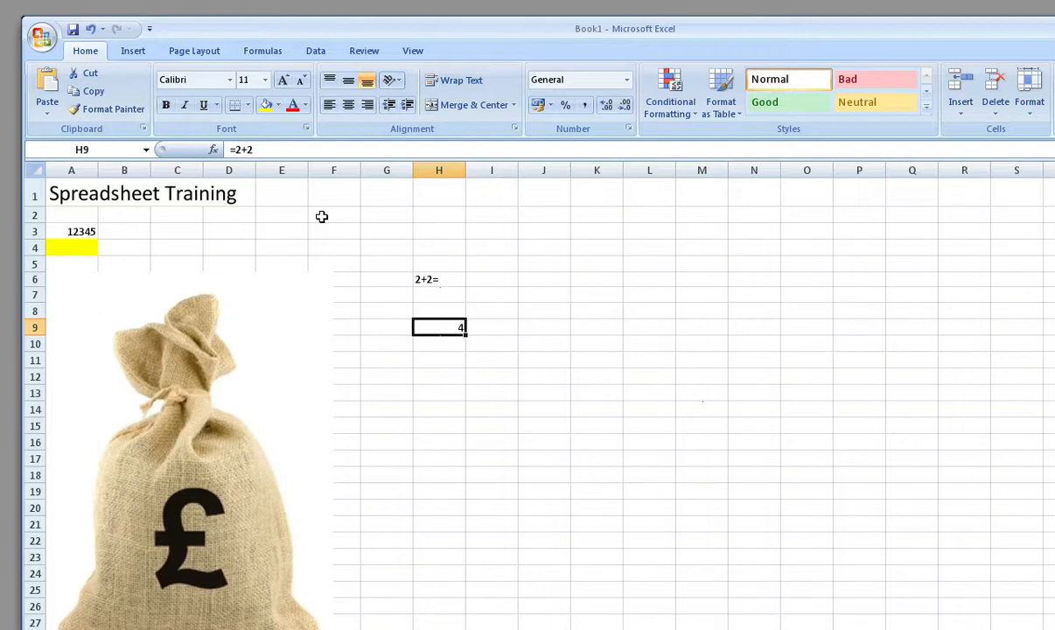
- Enter the subtraction formula =5-2 in cell H10 and reselect the cell
key("Down")
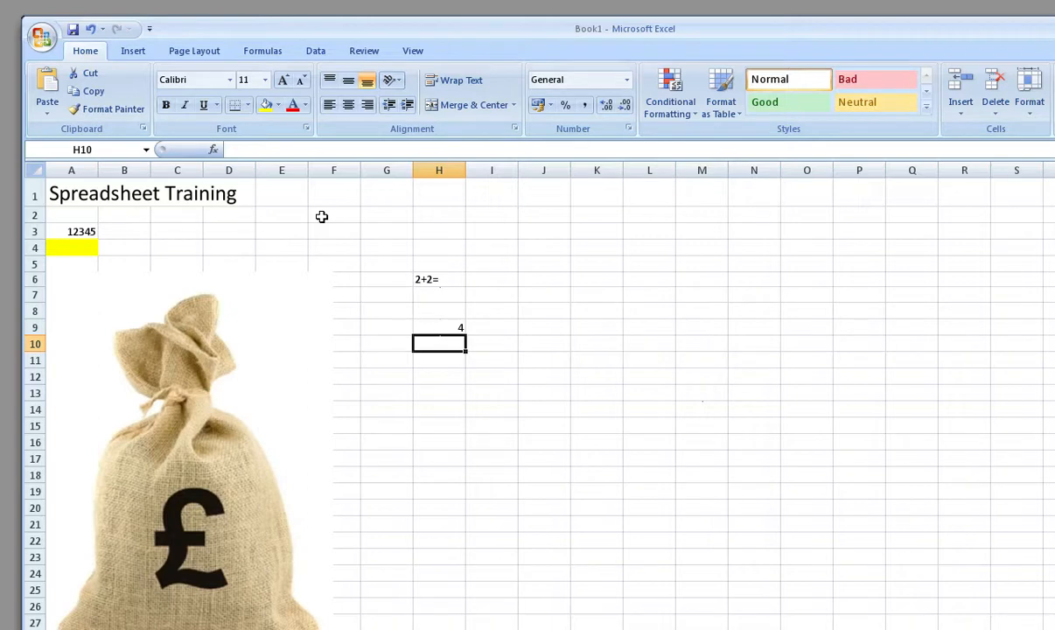
type("=5-")
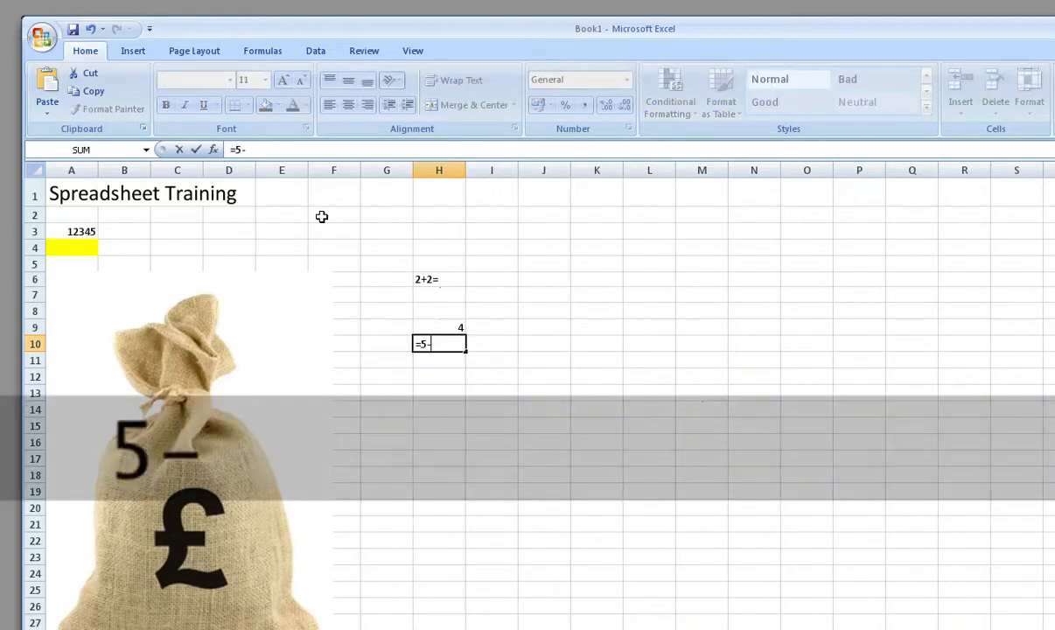
type("2")
key("Return")
key("Up")
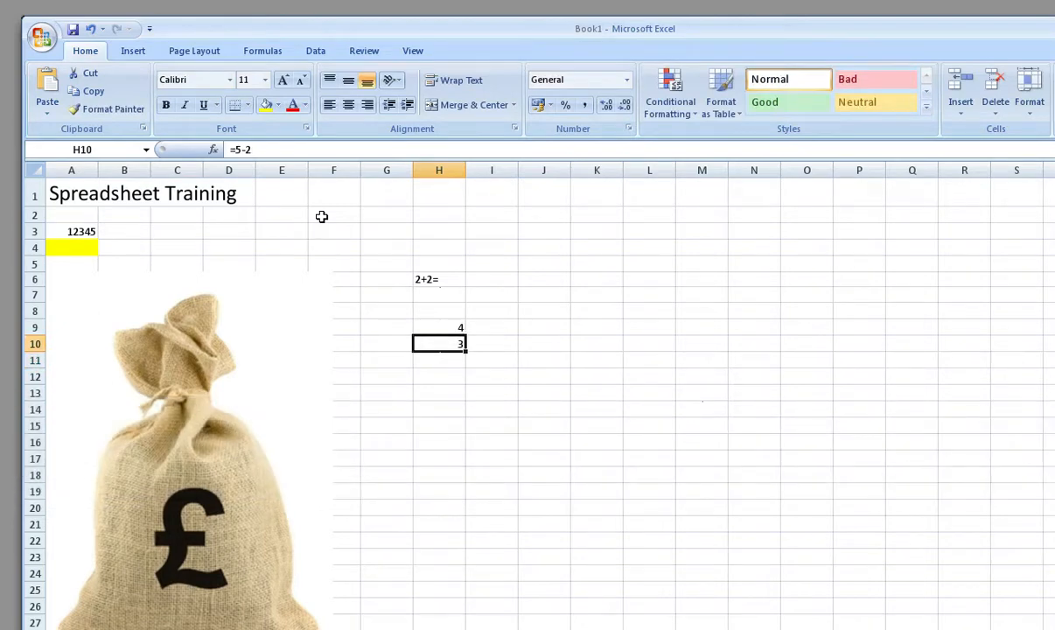
- Enter =5x5 in cell H11, accept the proposed correction =5*5, and reselect the cell
key("Down")
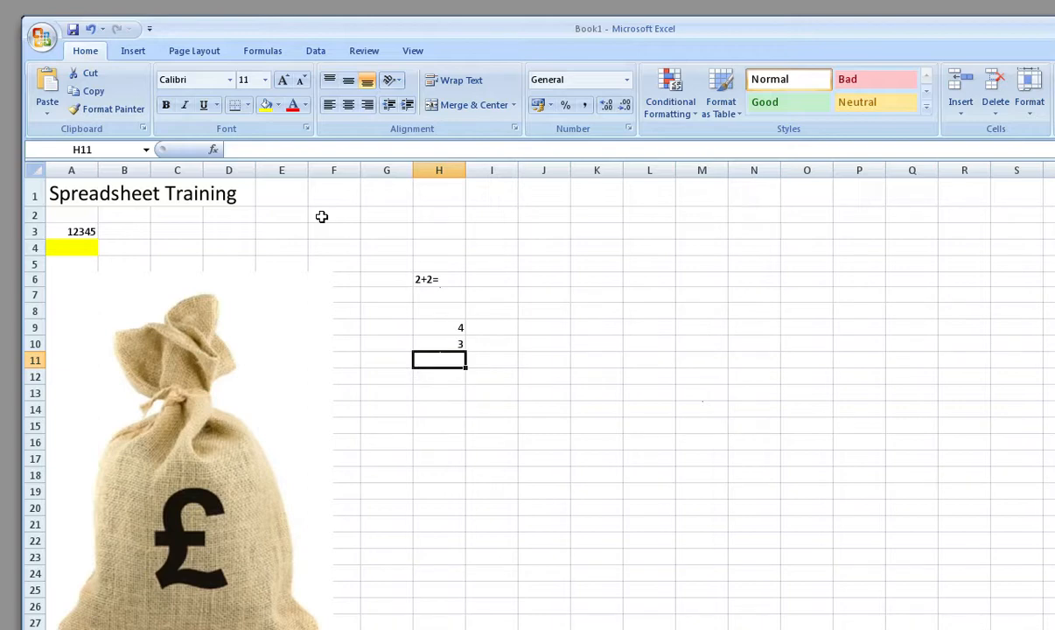
type("=5")
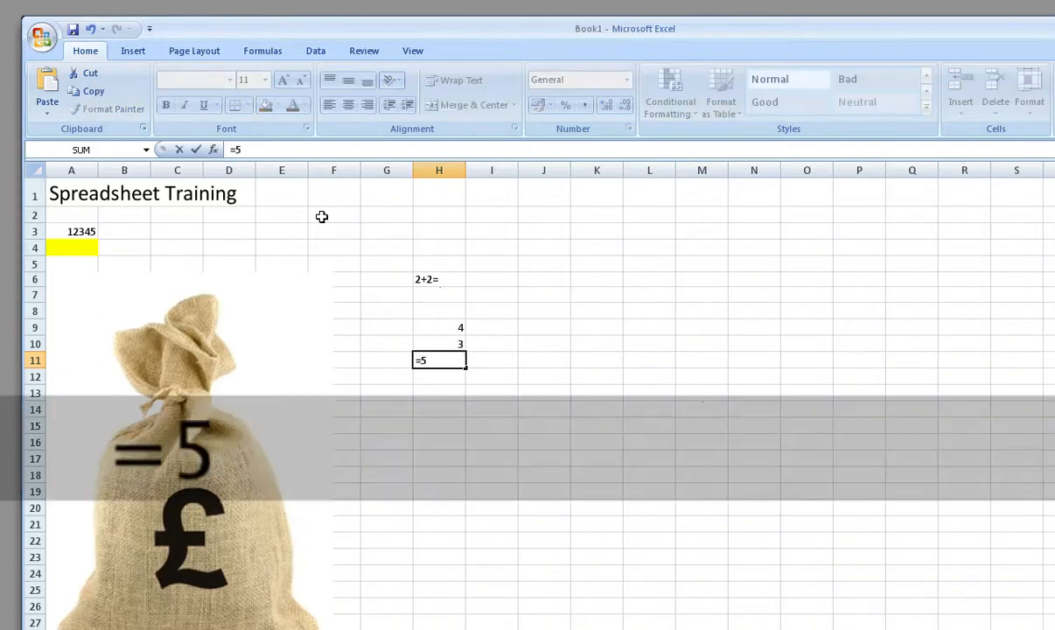
type("x5")
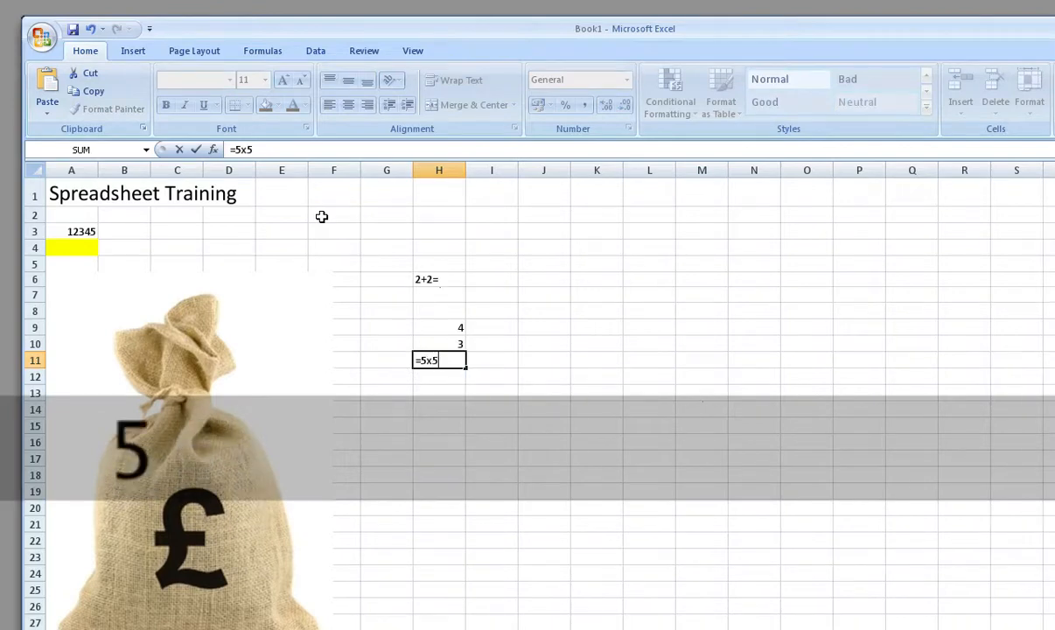
key("Return")
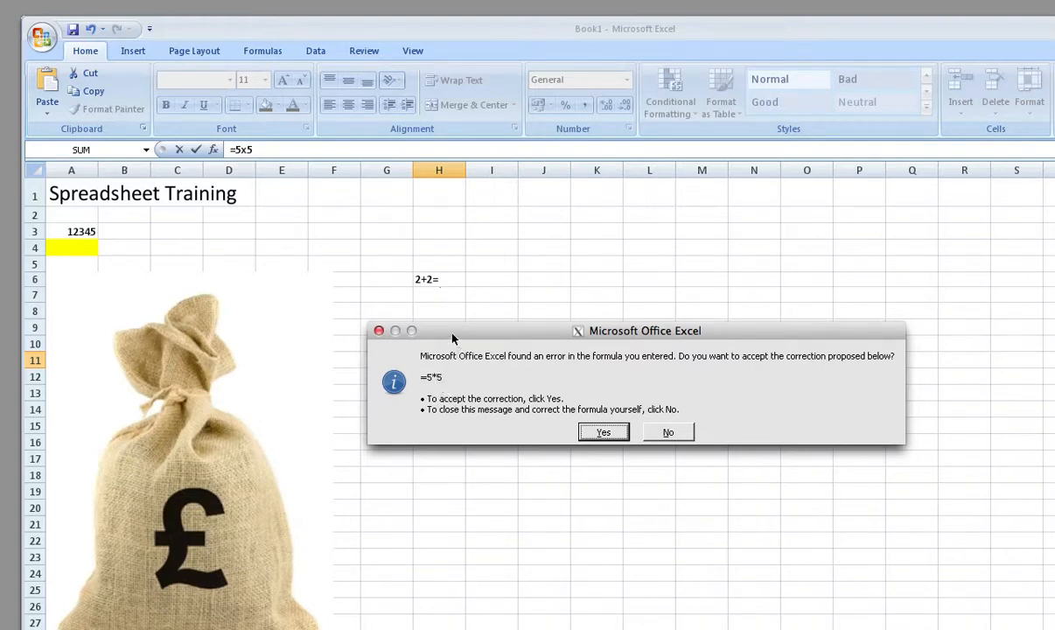
left_click_drag(453, 339, 465, 387)
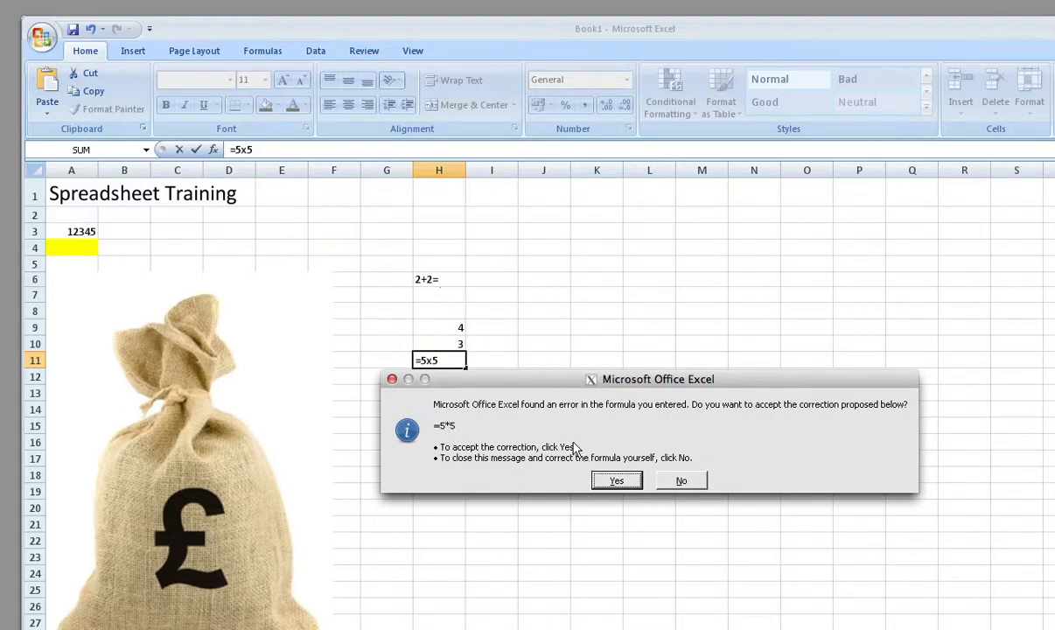
left_click(607, 477)
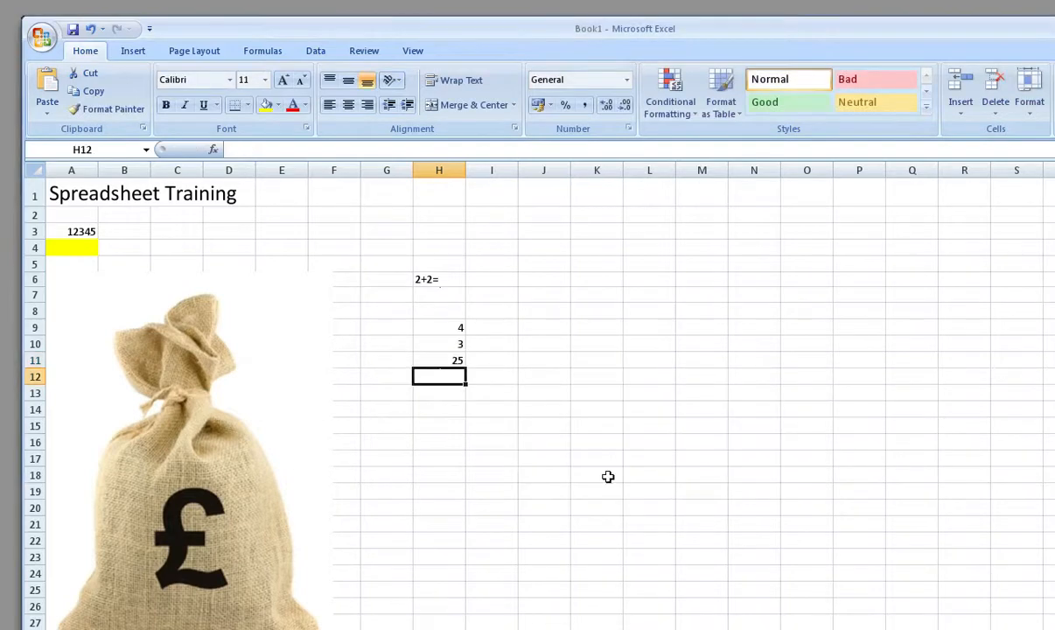
key("Up")
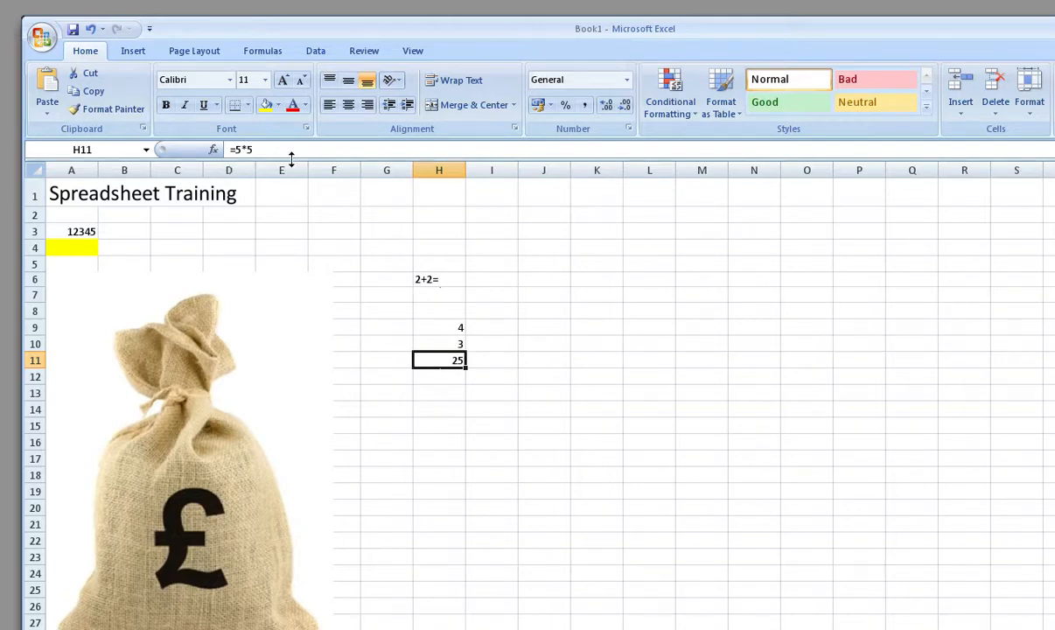
- Enter the division formula =50/5 in cell H12 and reselect the cell
key("Down")
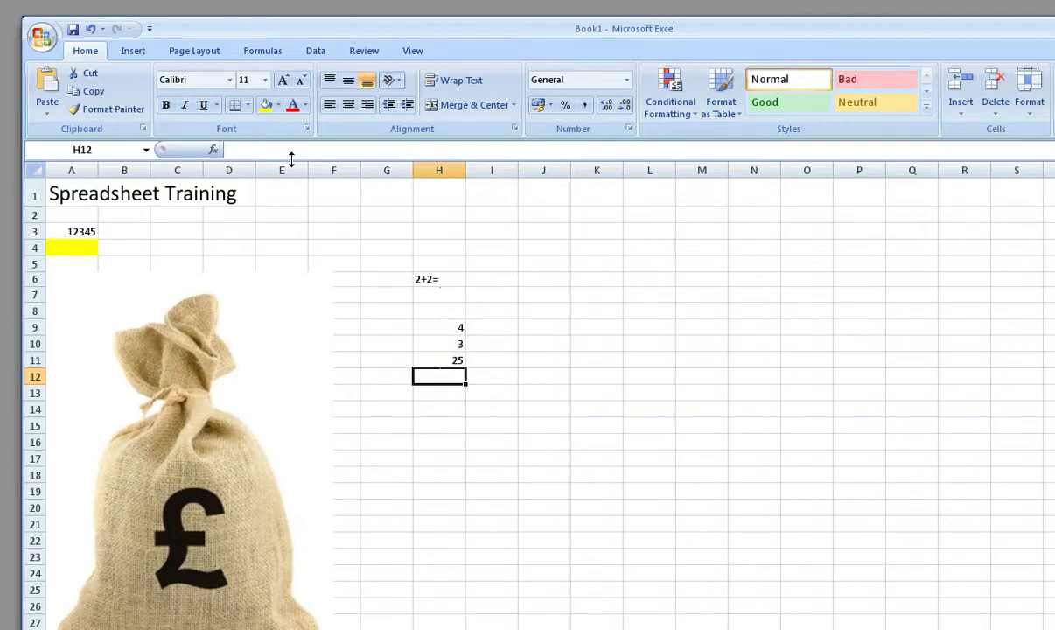
type("=50")
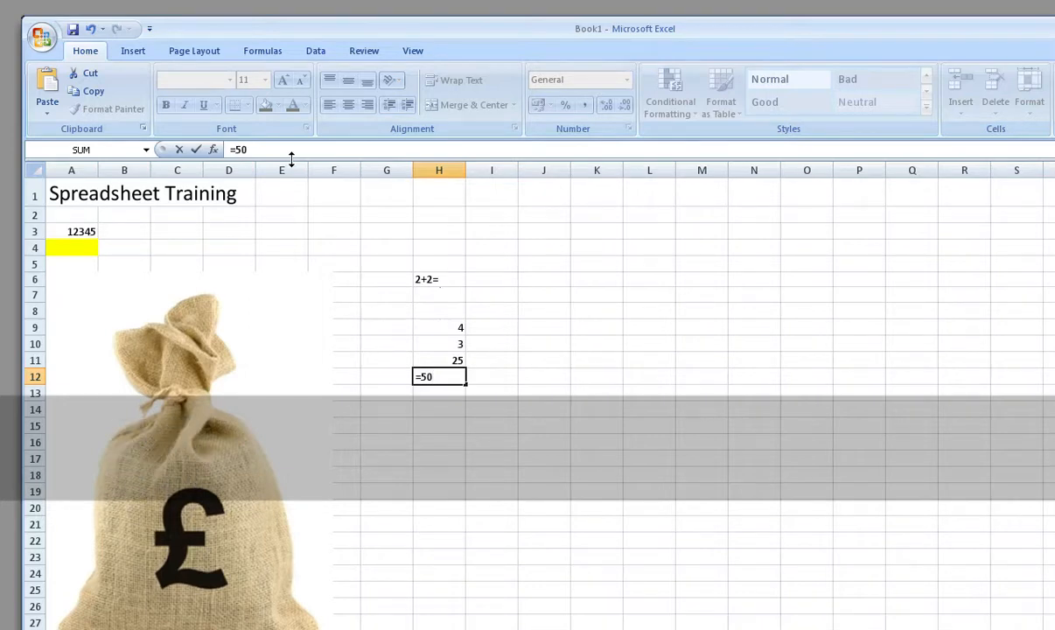
type("/5")
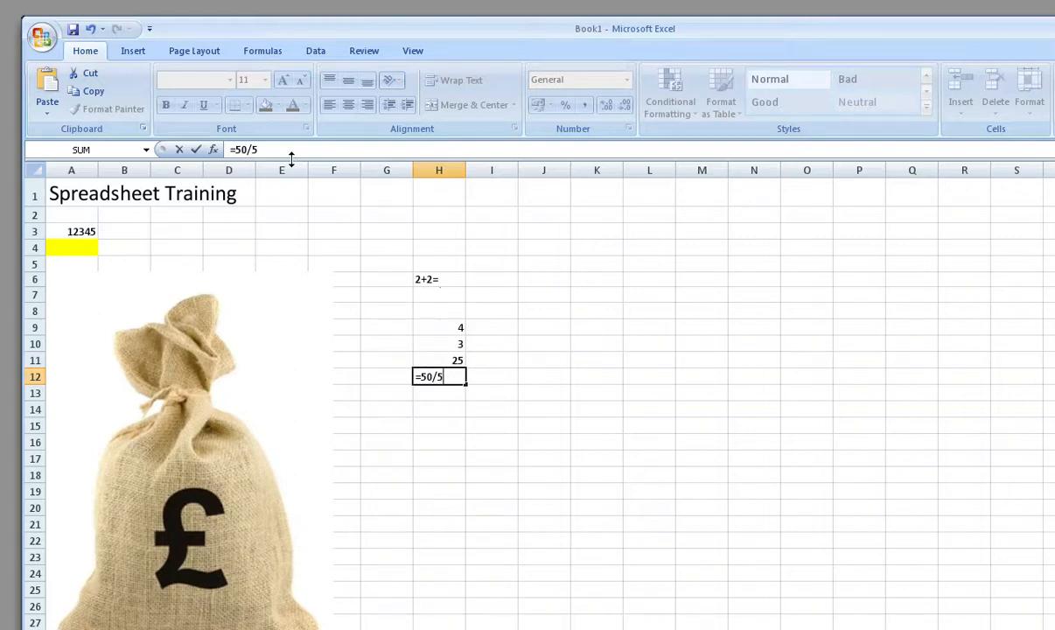
key("Return")
key("Up")
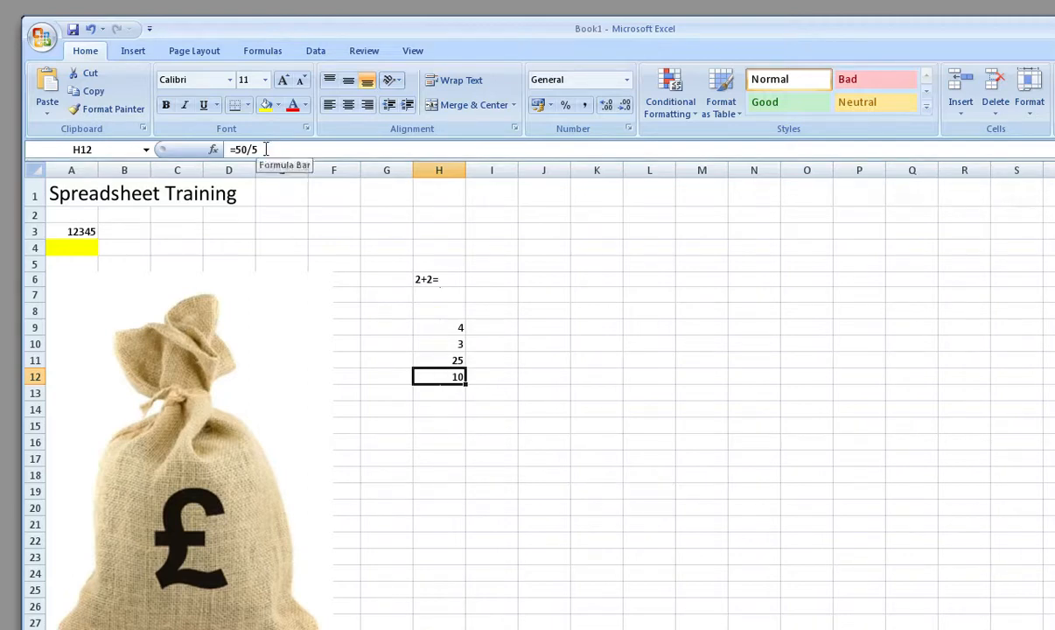
- Highlight part of the formula in cell H12 to examine it, keep it as it is, and review the formula in cell H11
left_click(270, 149)
left_click_drag(234, 149, 281, 151)
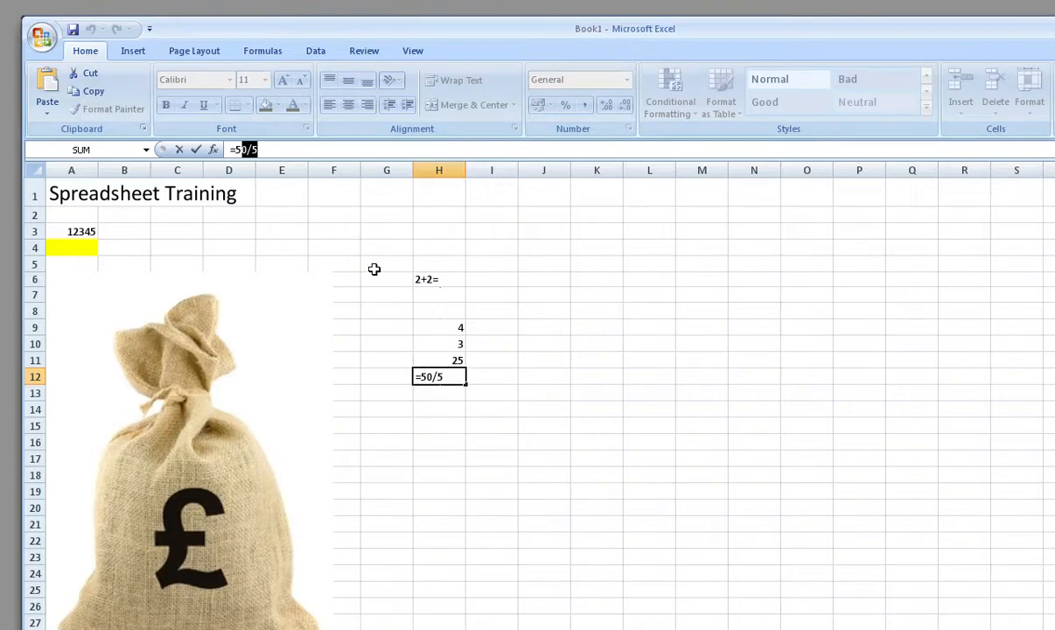
key("Return")
key("Up")
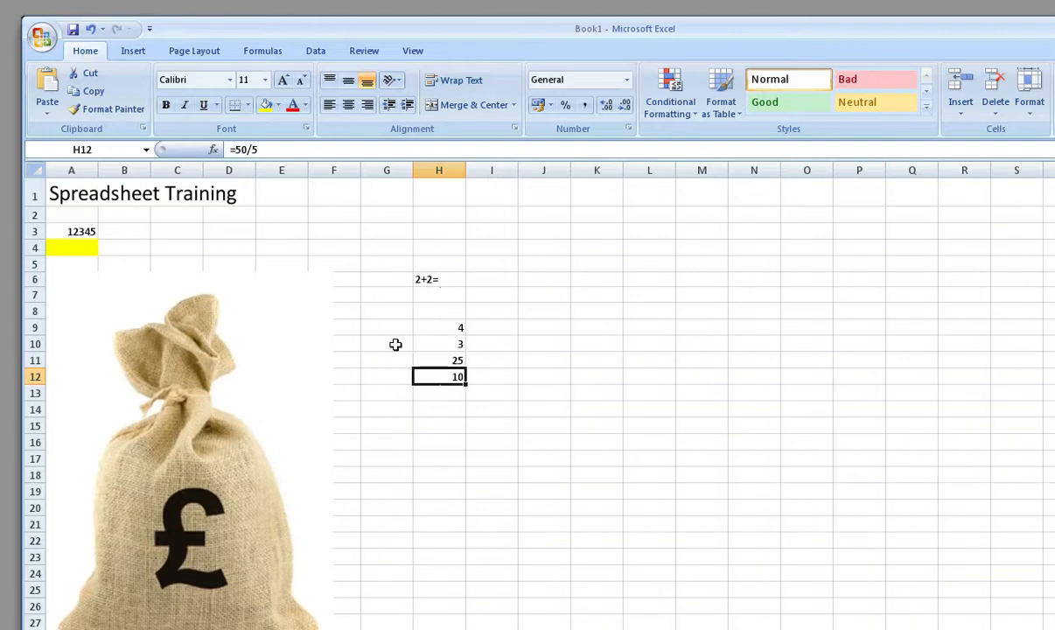
key("Up")
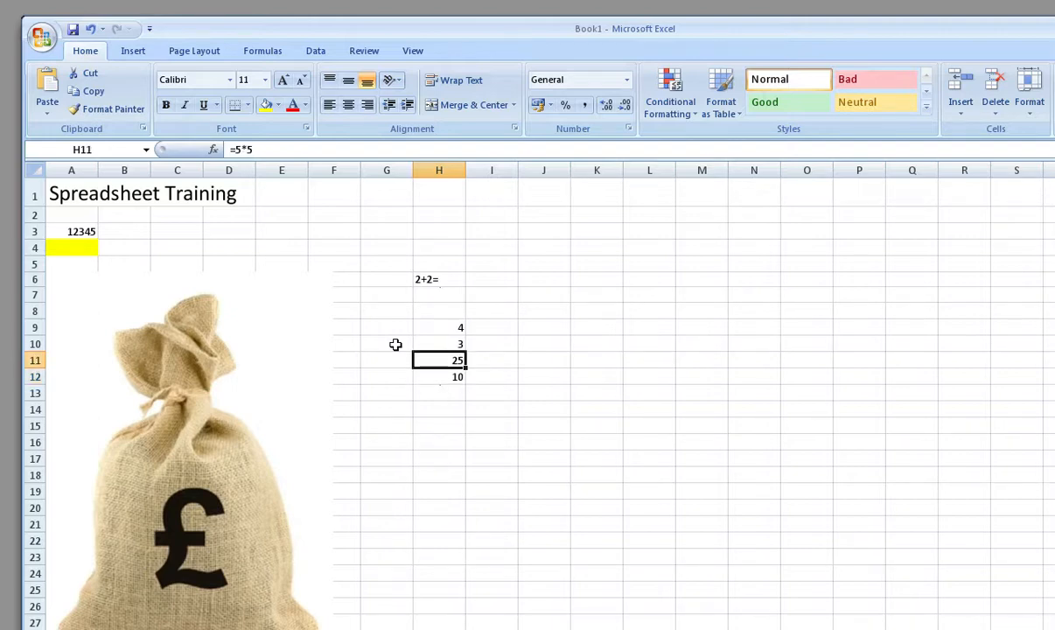
- Review the addition, subtraction, multiplication and division formulas in cells H9 to H12
key("Up")
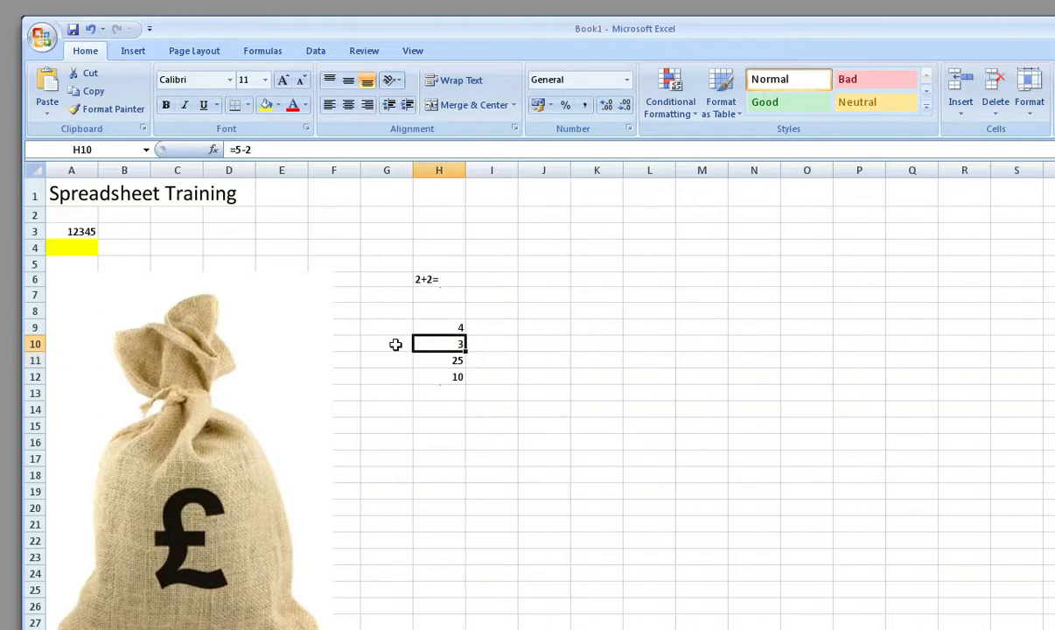
key("Up")
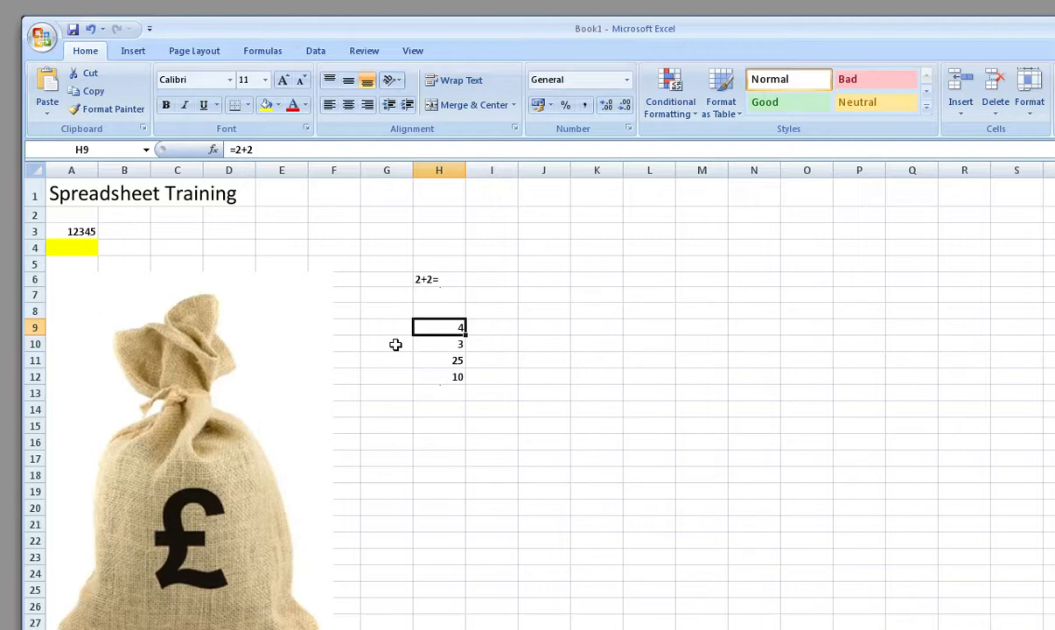
key("Down")
key("Down")
key("Down")
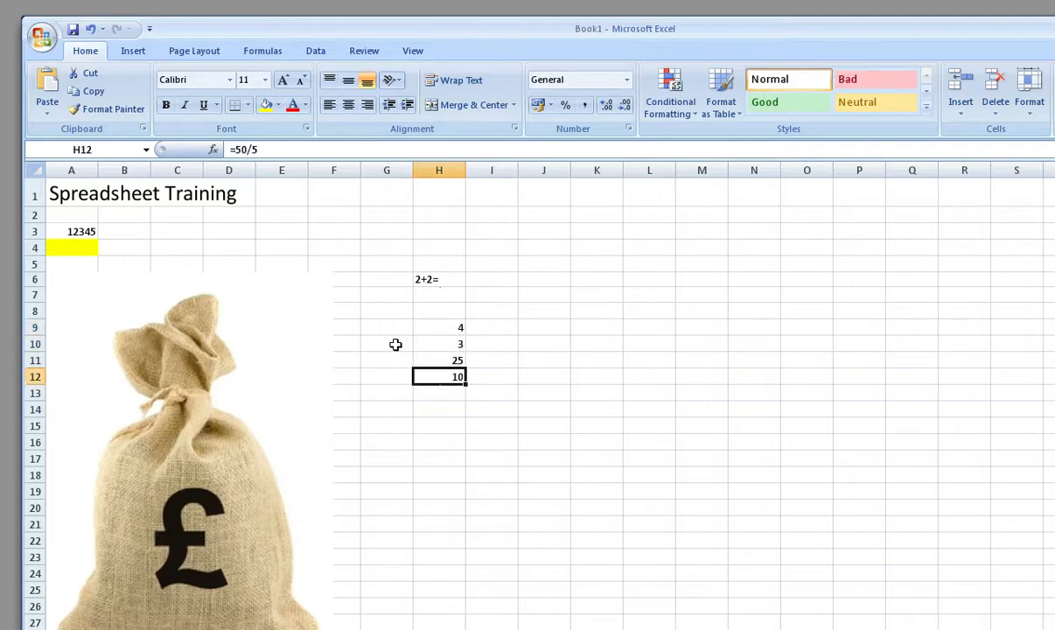
key("Up")
key("Up")
key("Up")
key("Down")
key("Down")
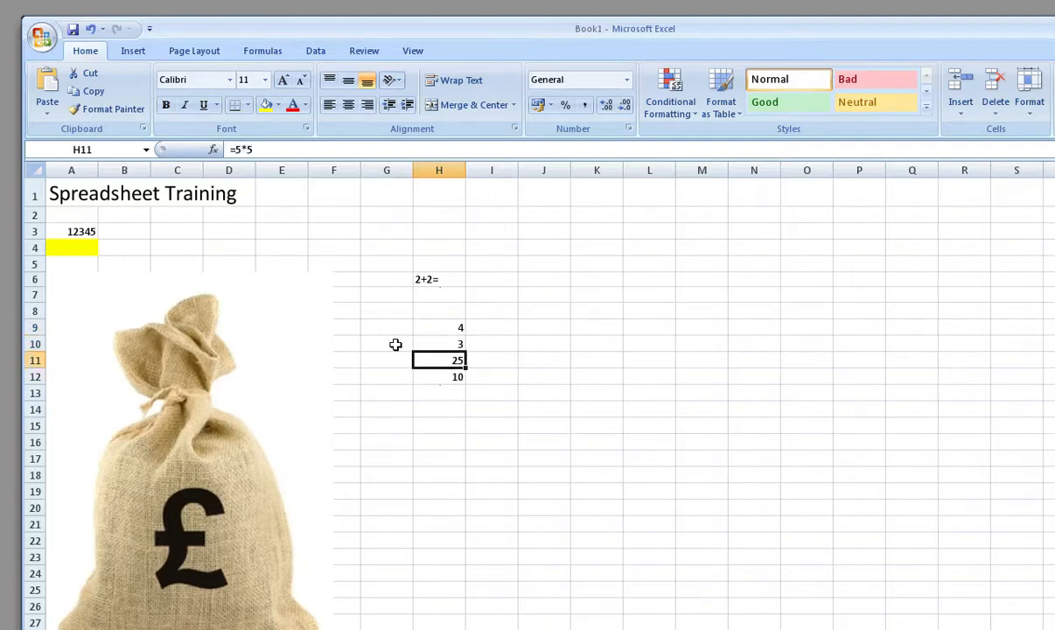
key("Down")
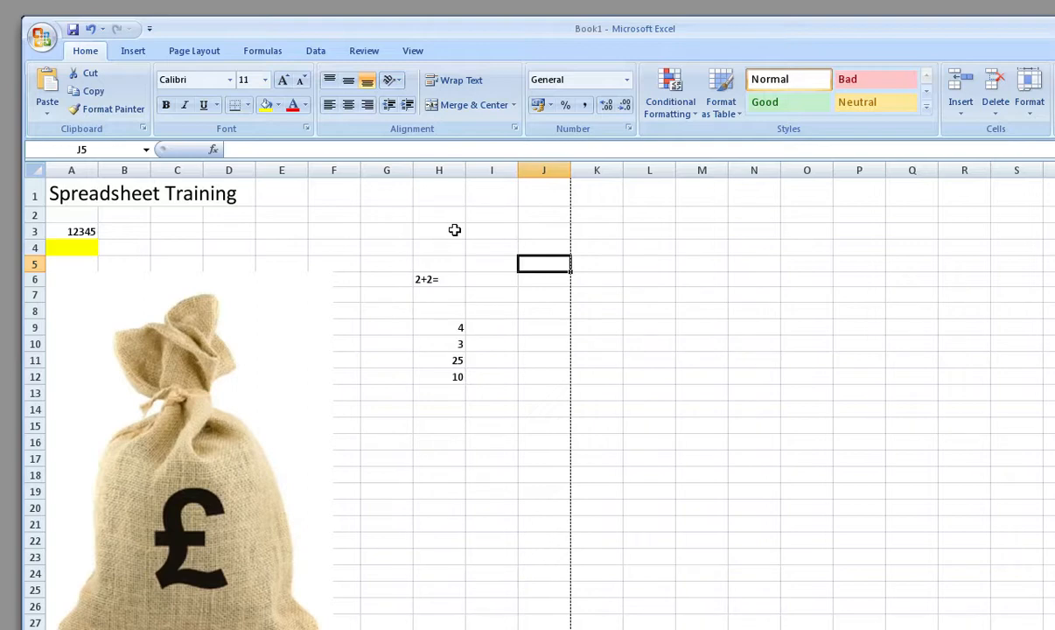
- Preview how the worksheet will print, then close the print preview
left_click(41, 37)
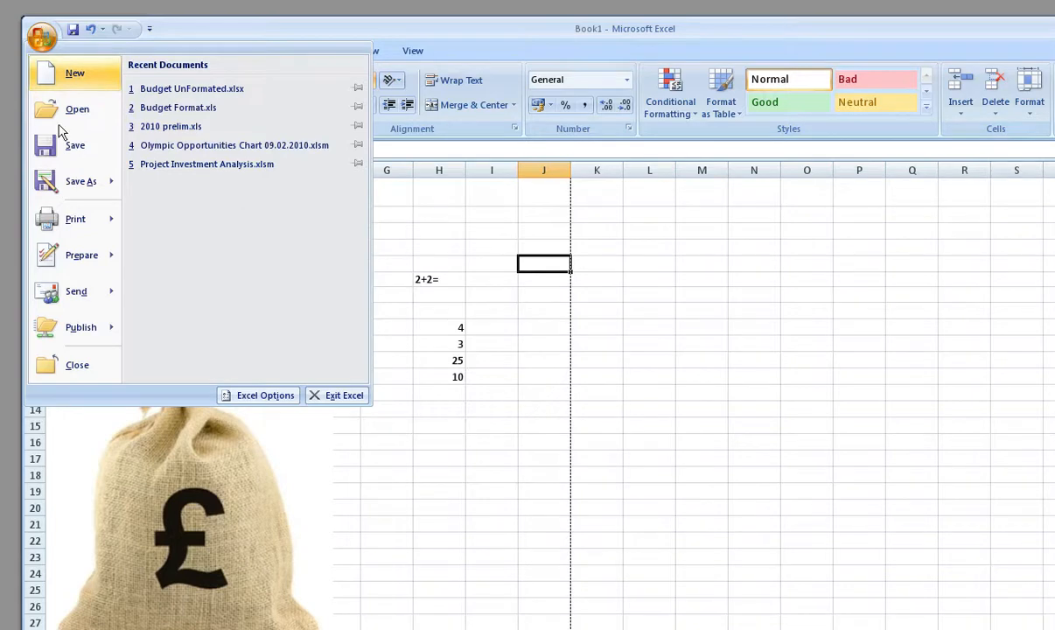
mouse_move(87, 219)
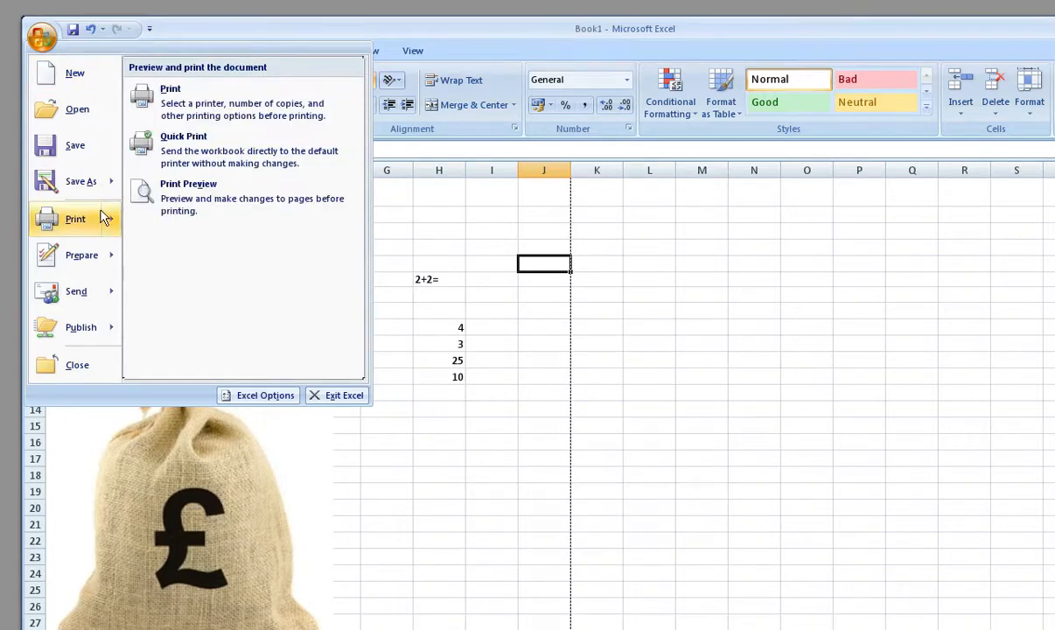
left_click(183, 200)
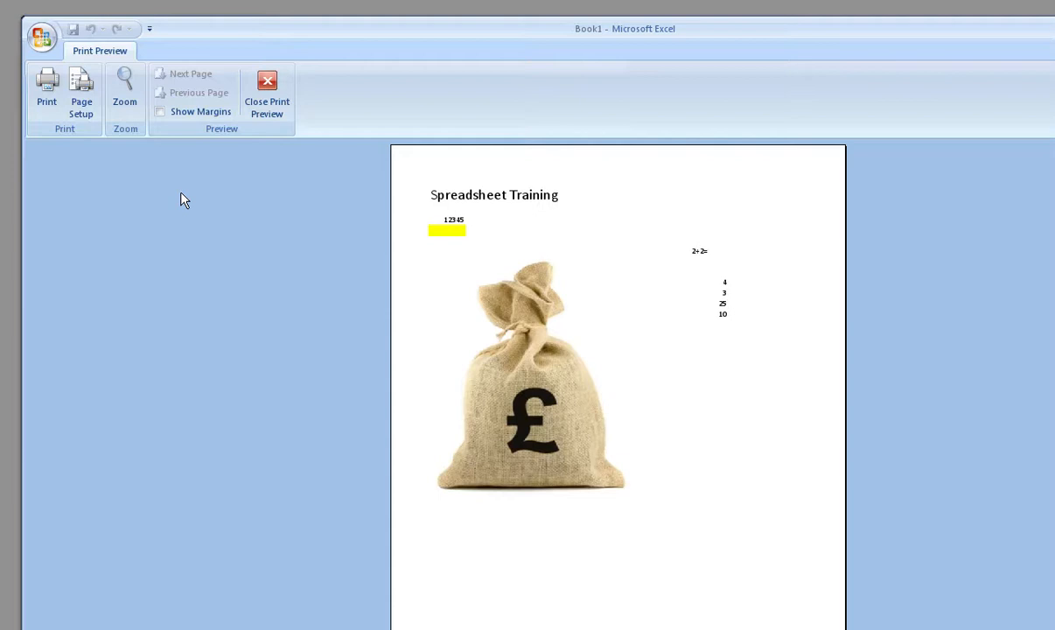
left_click(262, 99)
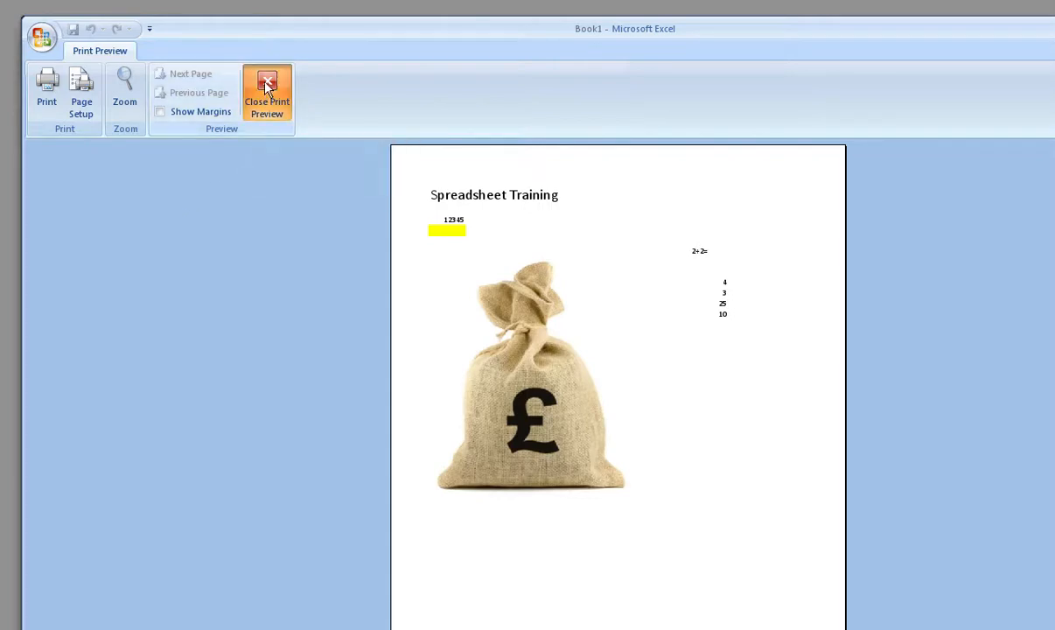
- Examine the page layout options and follow the dashed page boundary beside column J down the sheet and back
left_click(188, 53)
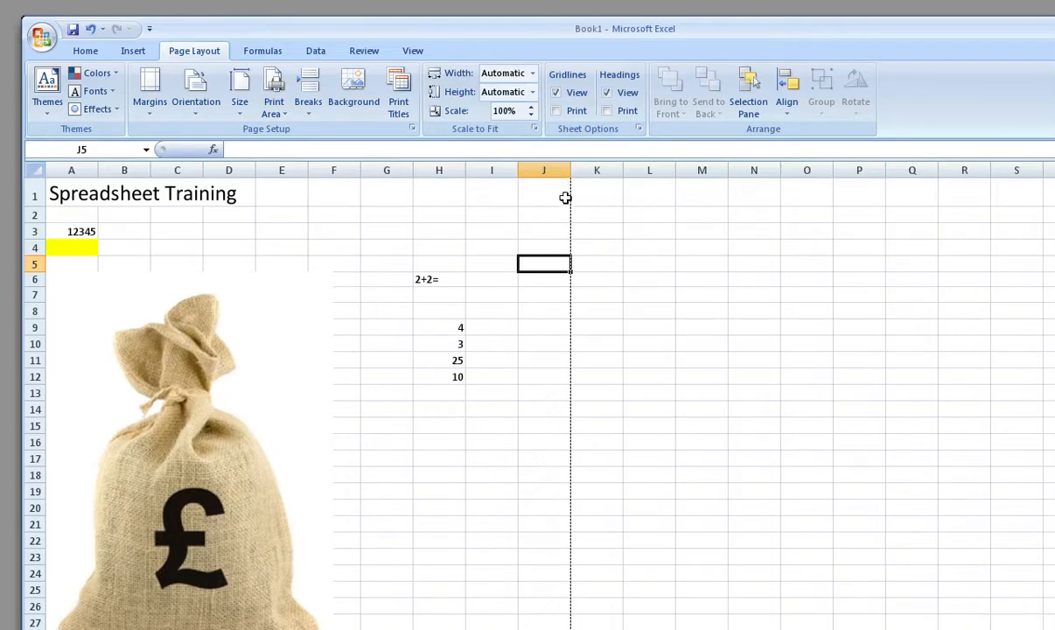
scroll(565, 415, "down", 1)
scroll(565, 414, "down", 5)
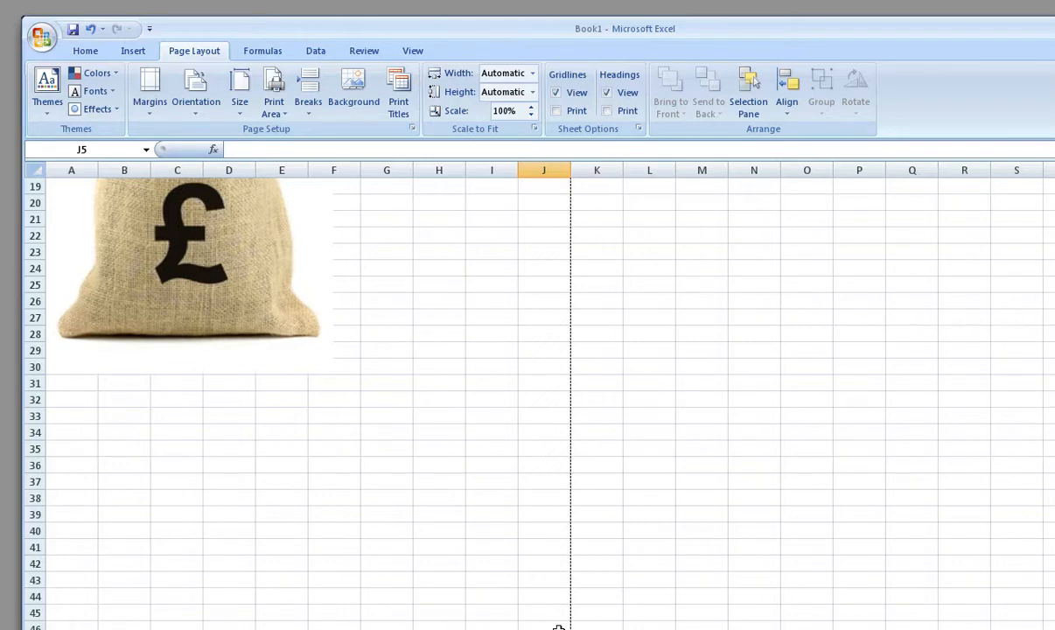
scroll(535, 582, "up", 4)
scroll(534, 582, "up", 2)
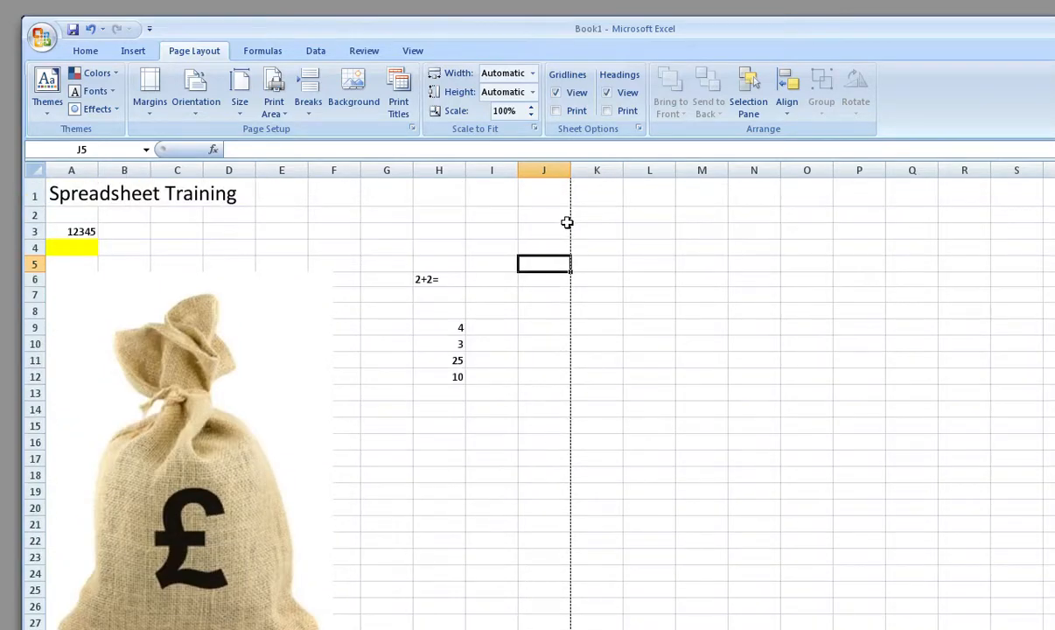
scroll(565, 223, "down", 5)
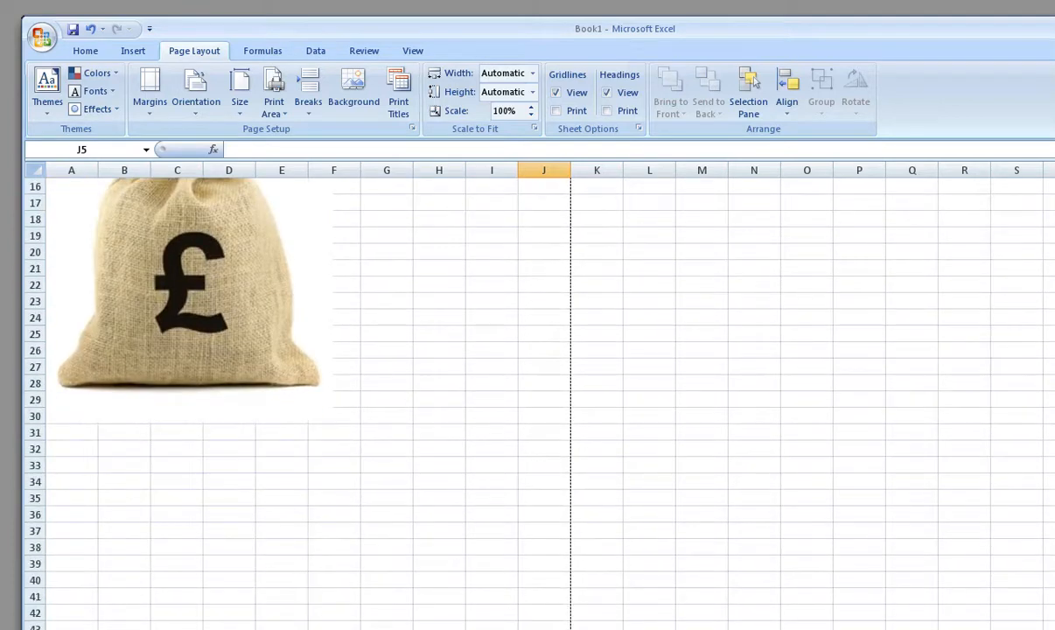
scroll(534, 551, "up", 5)
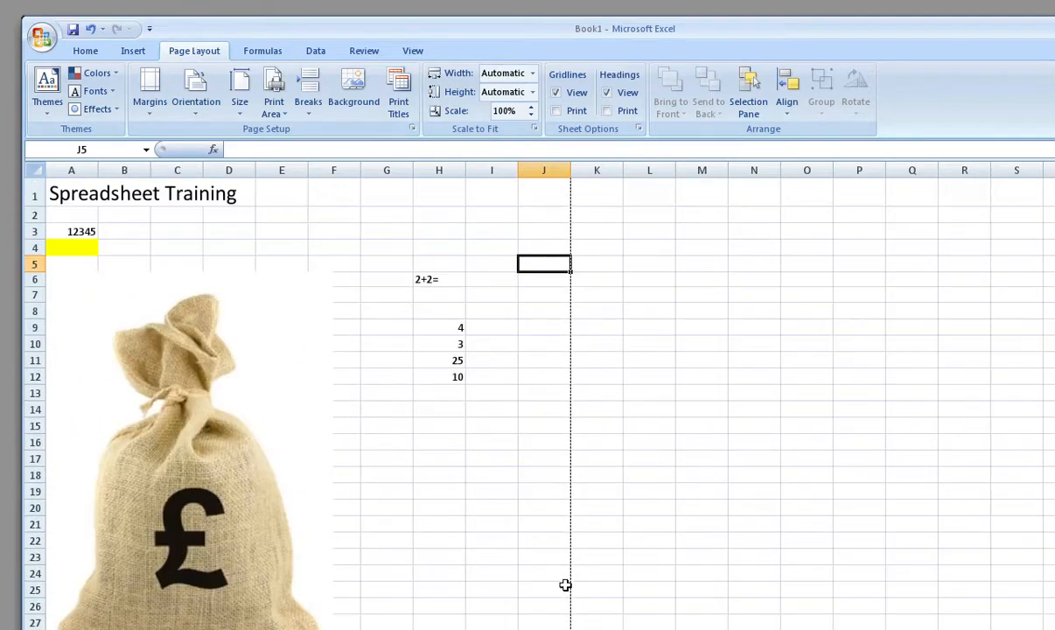
- Enter a first name in cell K5, just outside the printed page boundary, and reselect the cell
left_click(599, 263)
type("n")
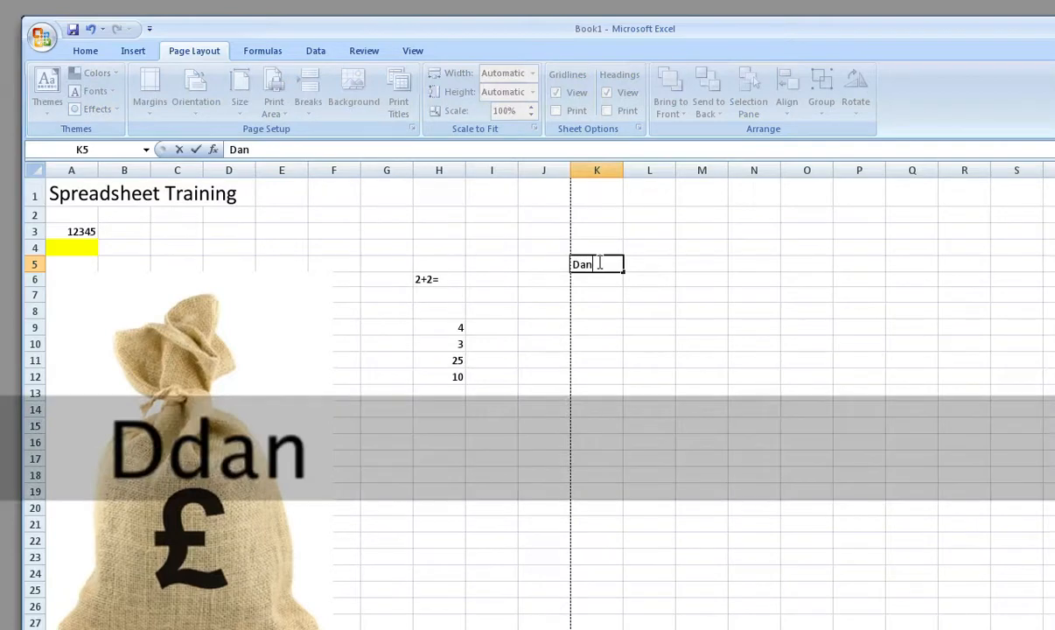
right_click(607, 327)
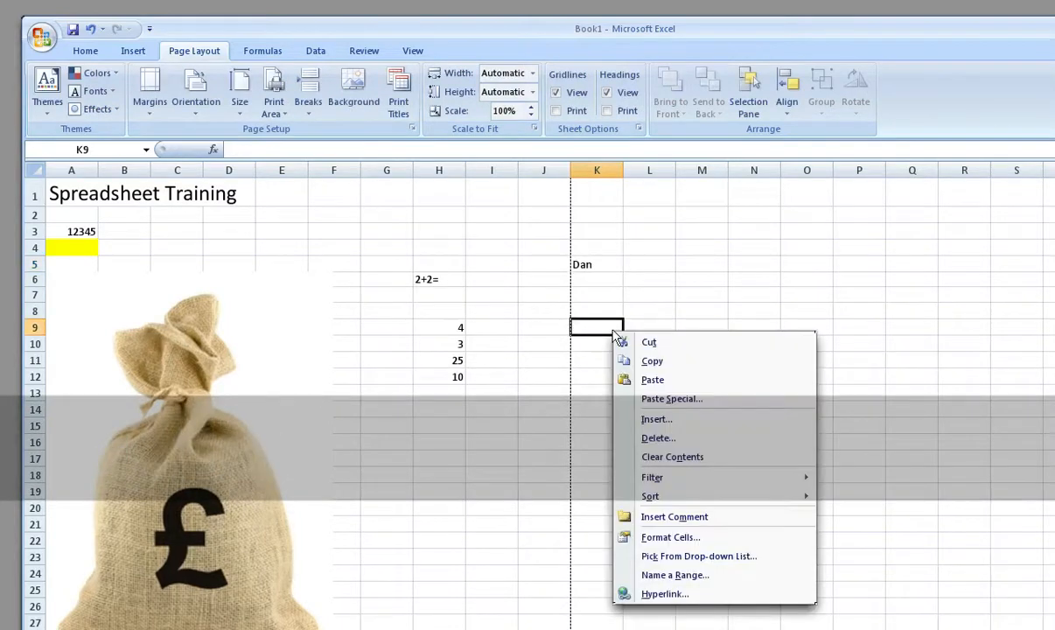
left_click(611, 259)
left_click(604, 263)
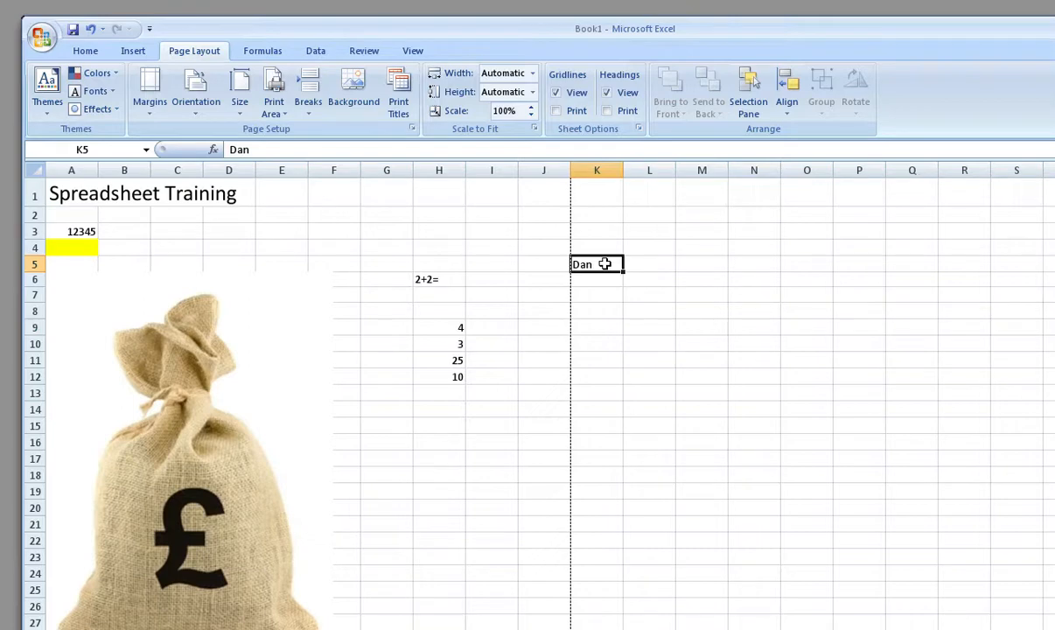
- Change the page orientation to Landscape and check the page boundary against the sheet's contents
left_click(196, 103)
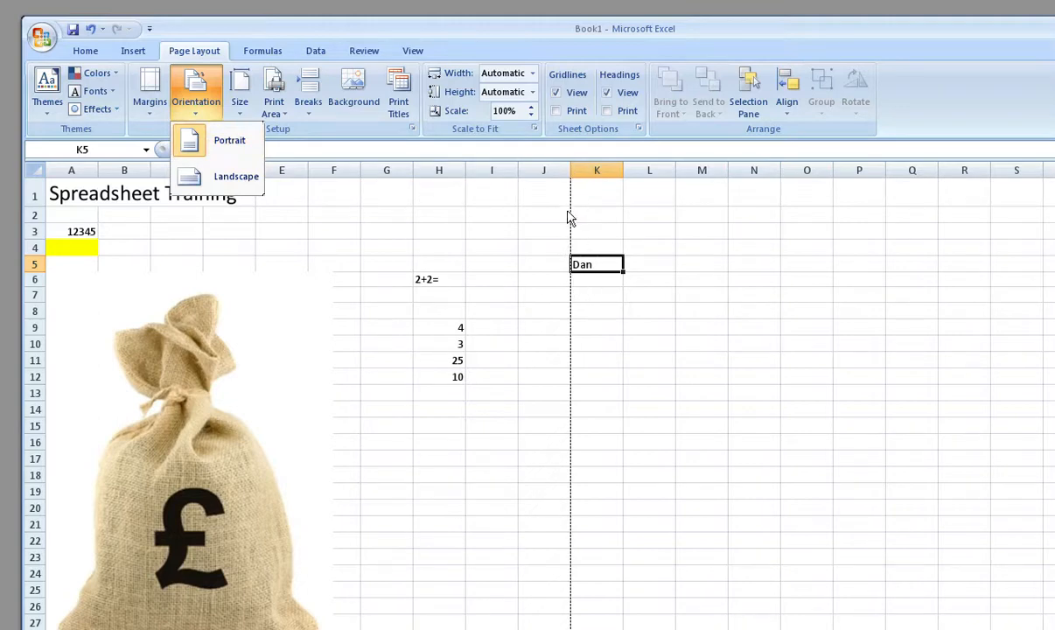
left_click(206, 179)
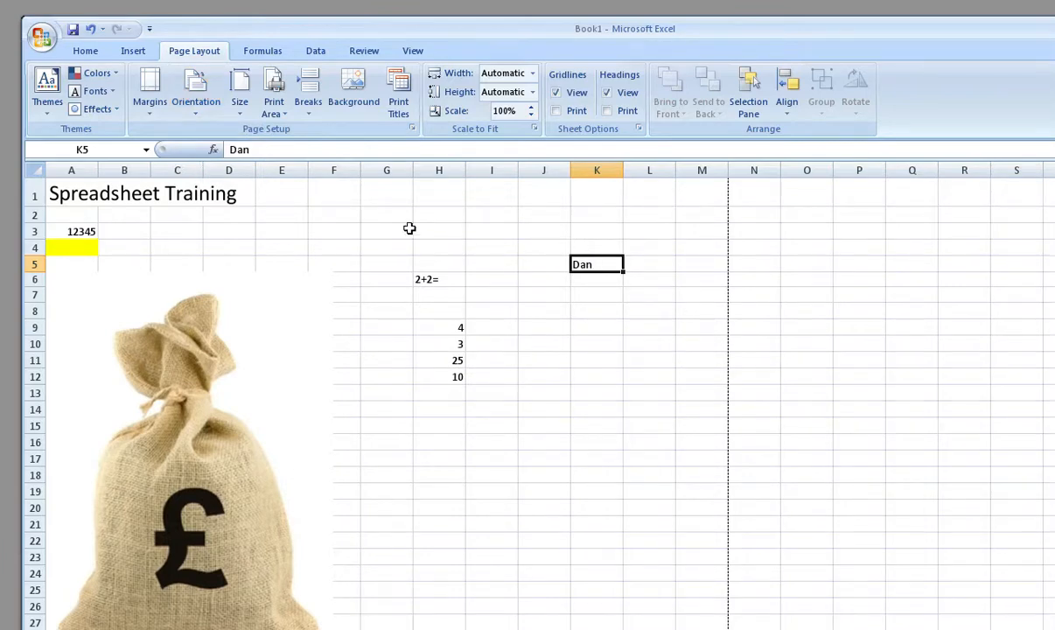
scroll(410, 228, "down", 2)
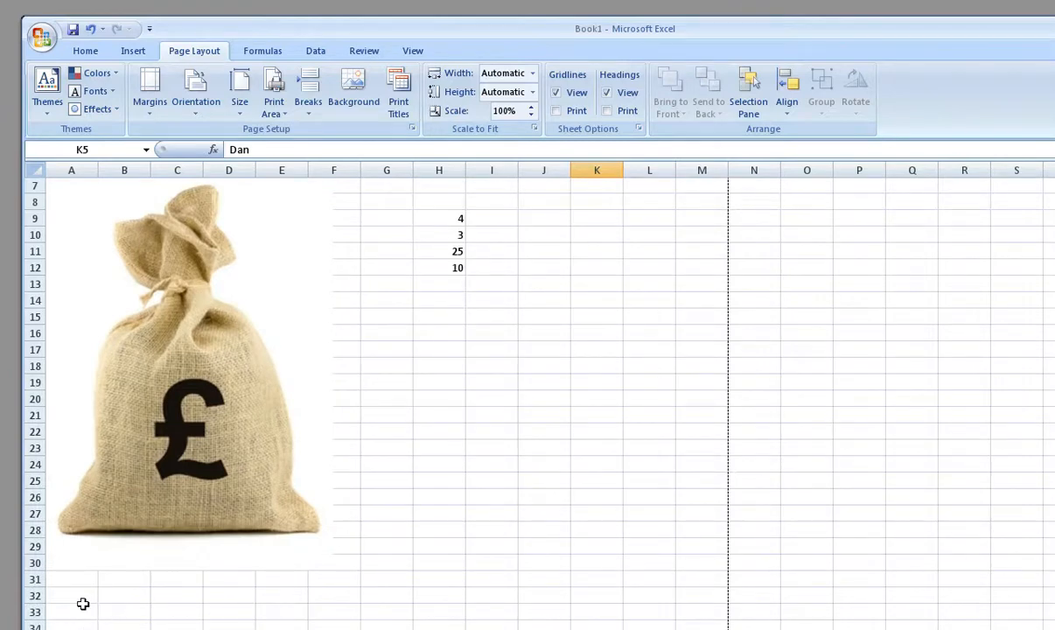
scroll(349, 502, "up", 2)
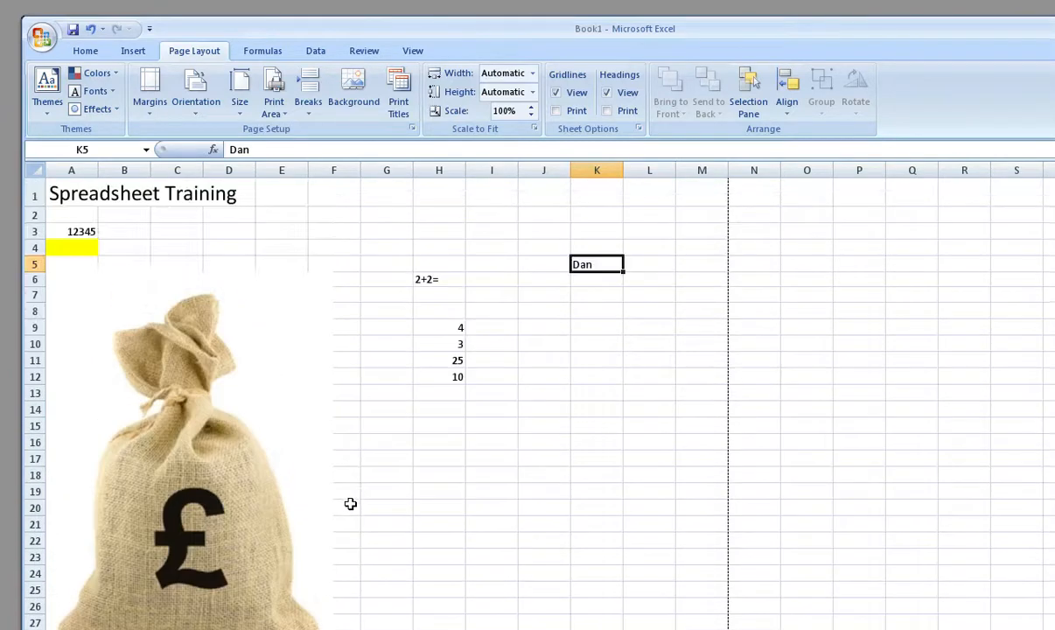
scroll(344, 498, "down", 2)
scroll(362, 464, "up", 2)
left_click(38, 37)
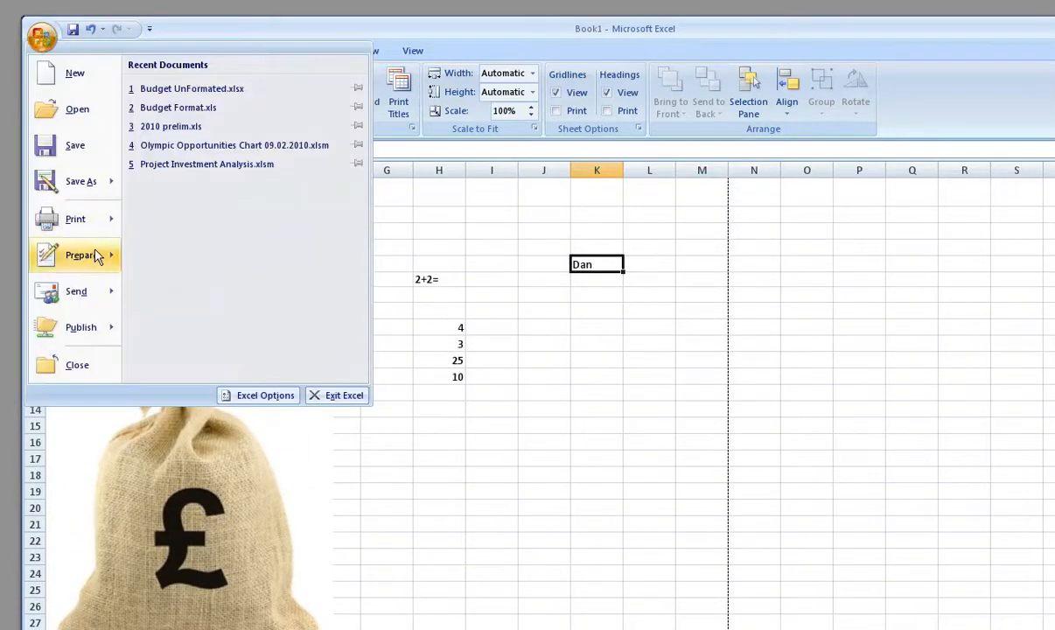
left_click(85, 218)
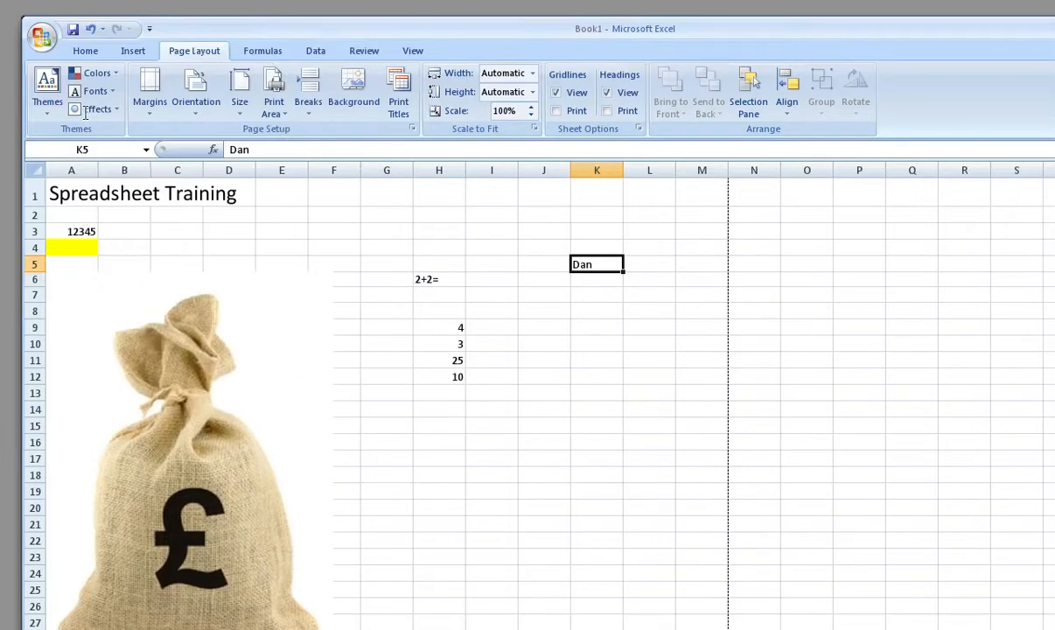
left_click(39, 37)
left_click(87, 215)
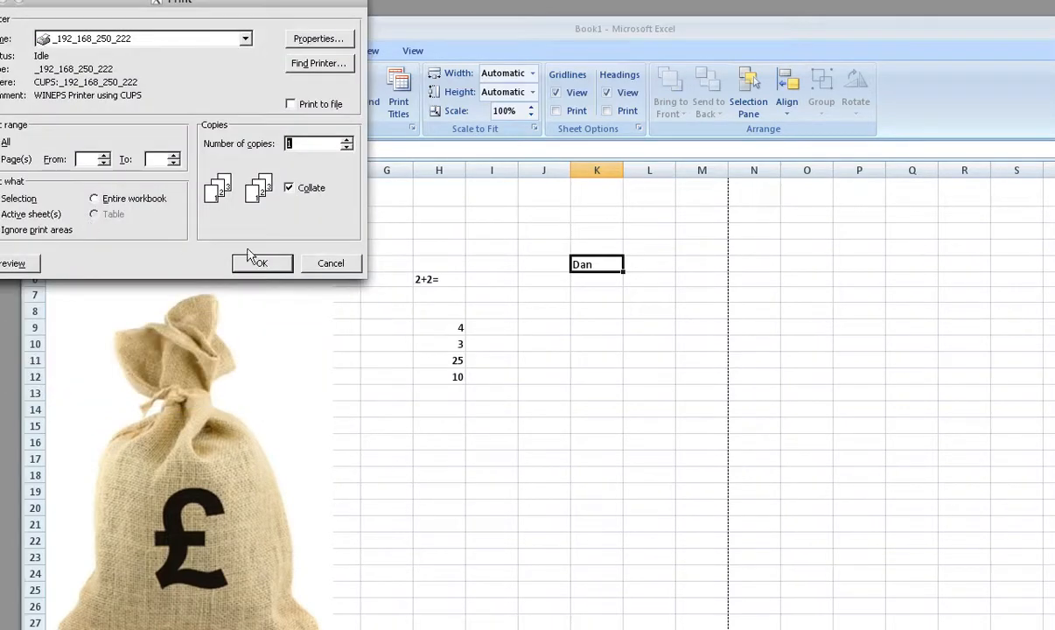
left_click(330, 264)
left_click(40, 38)
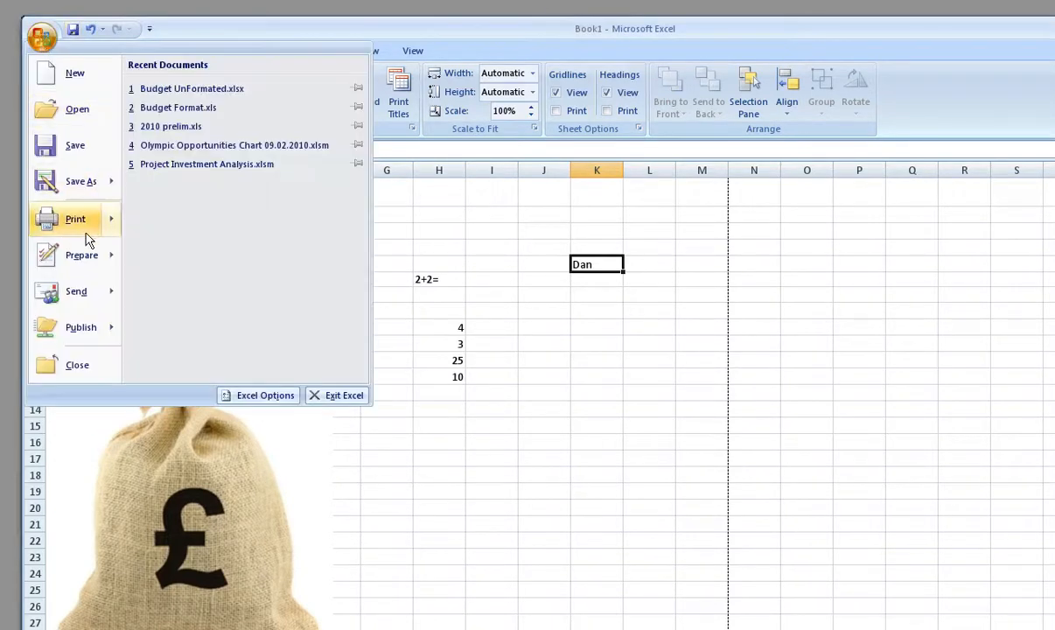
mouse_move(108, 220)
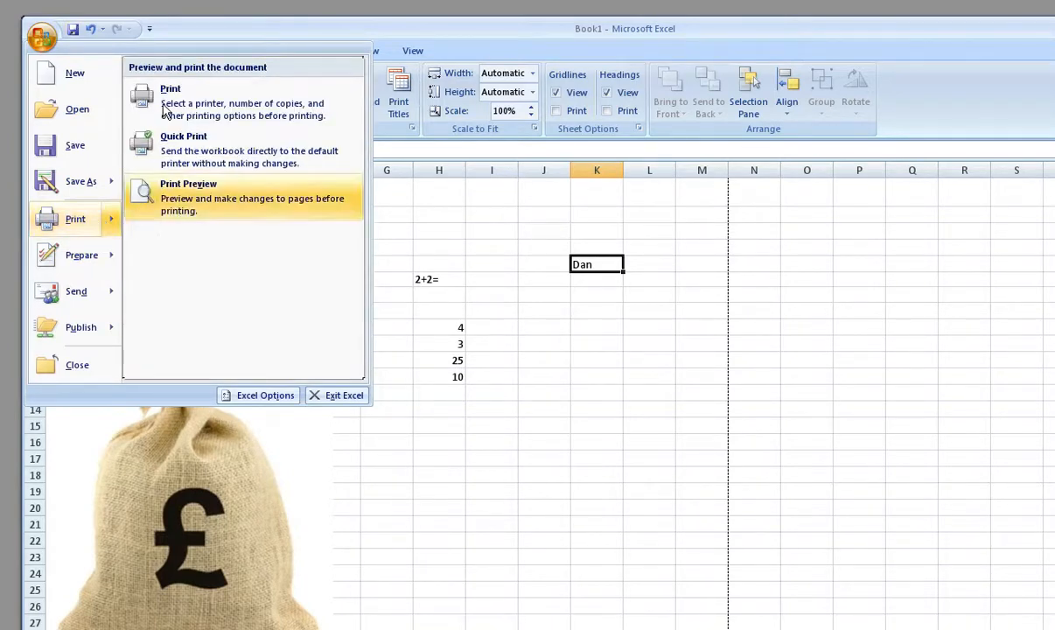
left_click(92, 185)
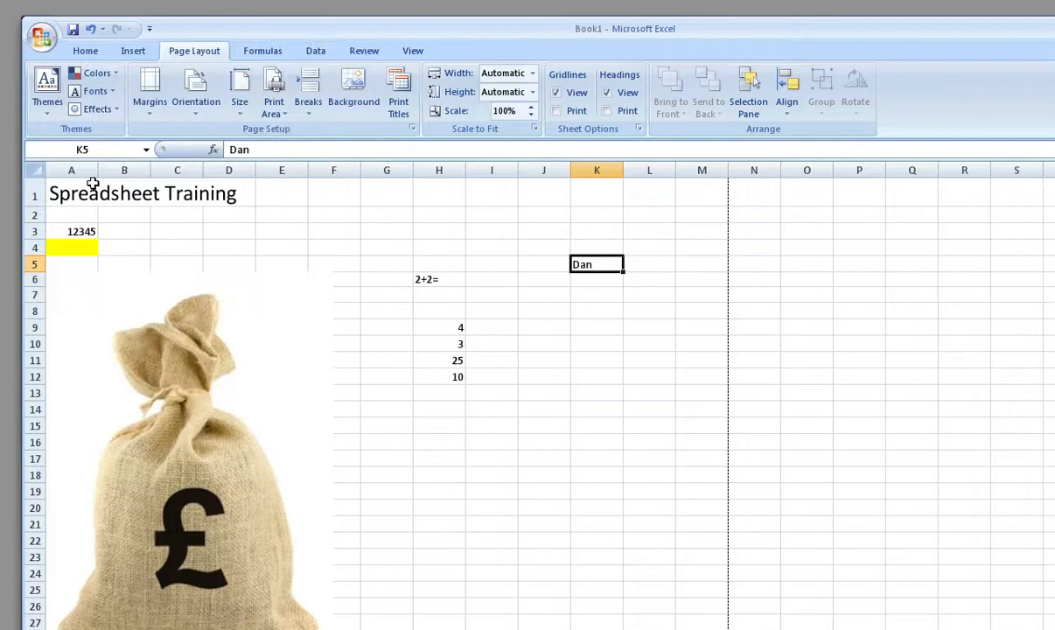
left_click(40, 37)
mouse_move(65, 179)
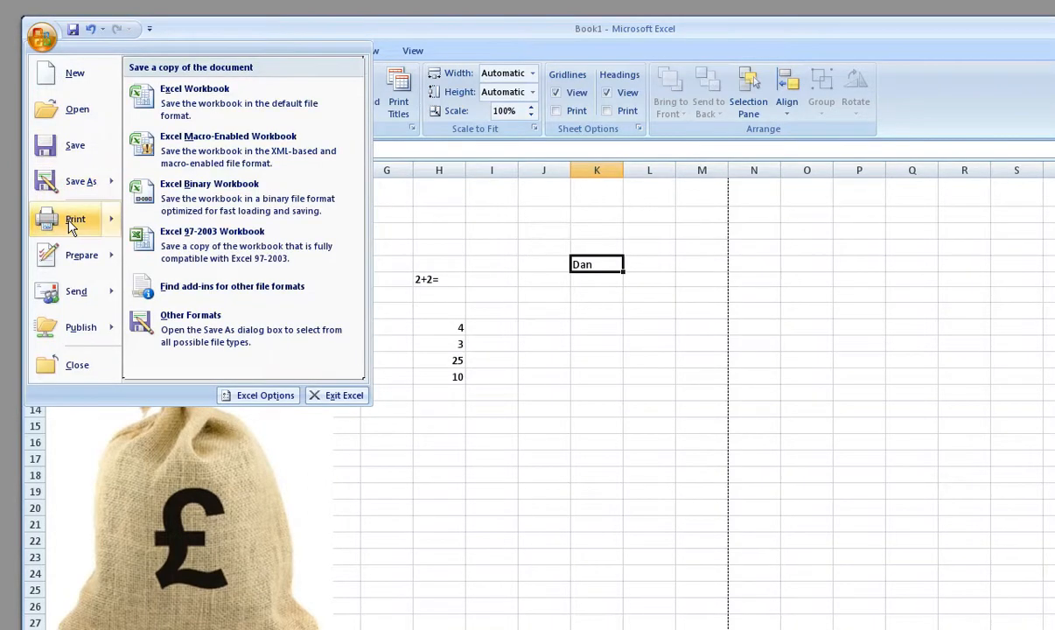
key("Escape")
- Preview the landscape page as it will print and close the print preview
left_click(37, 42)
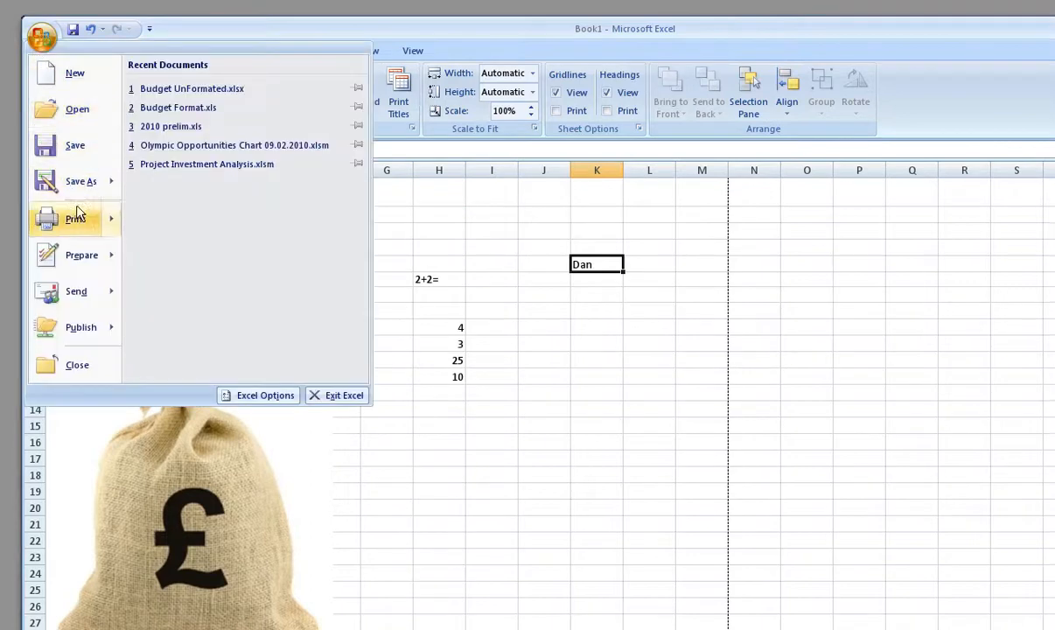
mouse_move(77, 217)
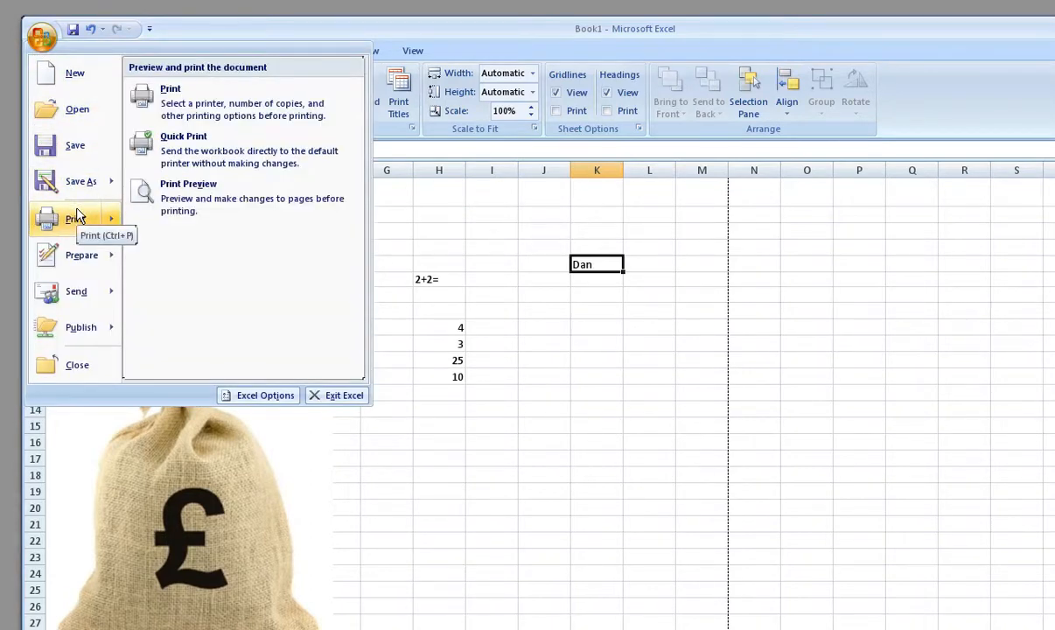
left_click(175, 200)
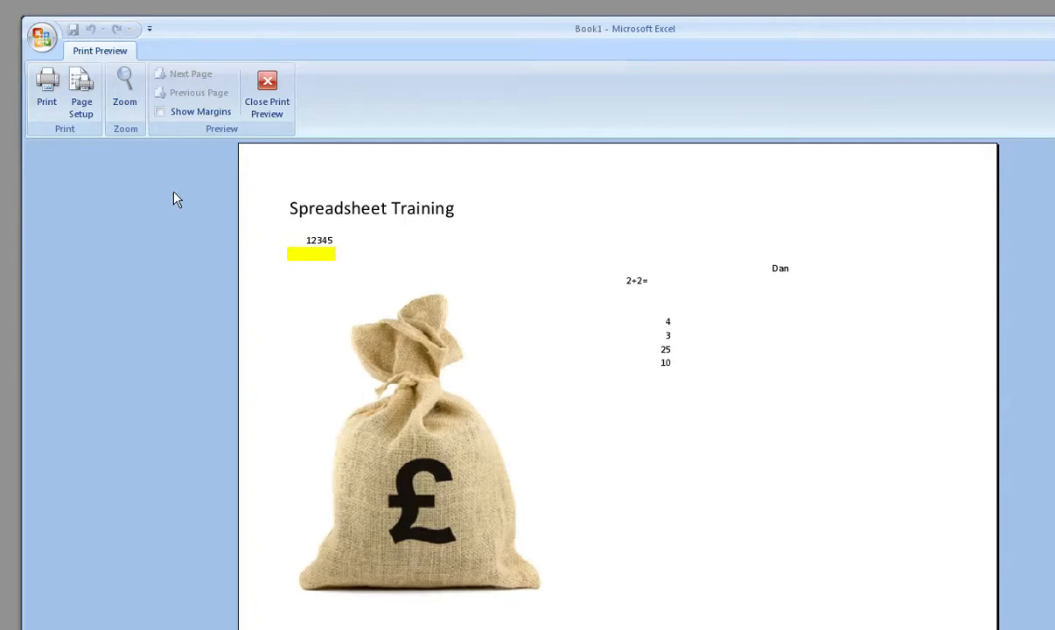
left_click(268, 84)
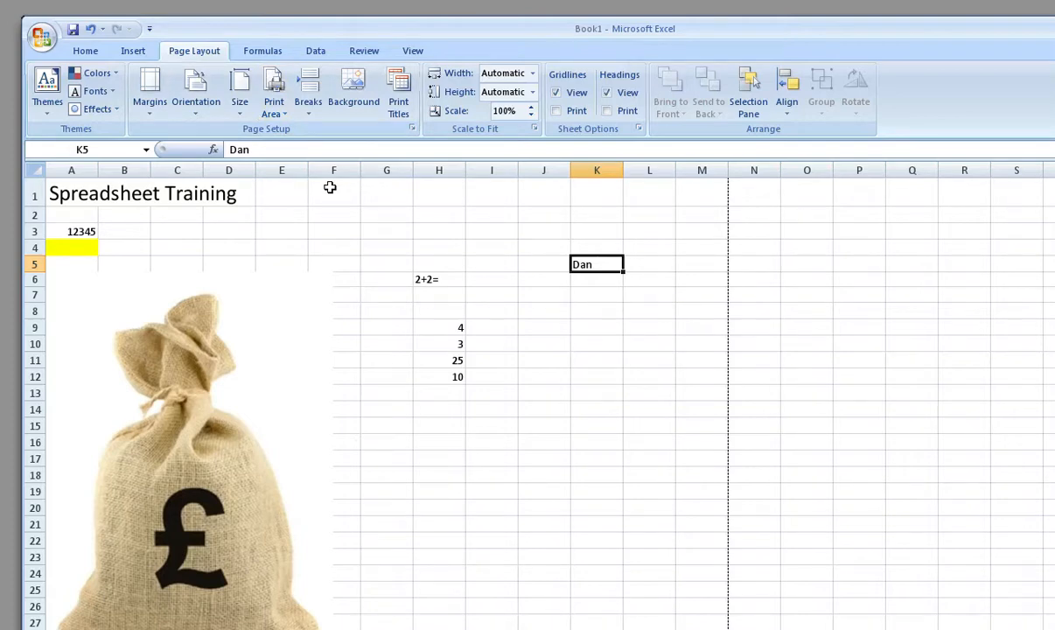
- Set the print area to columns A to G, covering the title and the money bag picture
left_click_drag(46, 187, 390, 623)
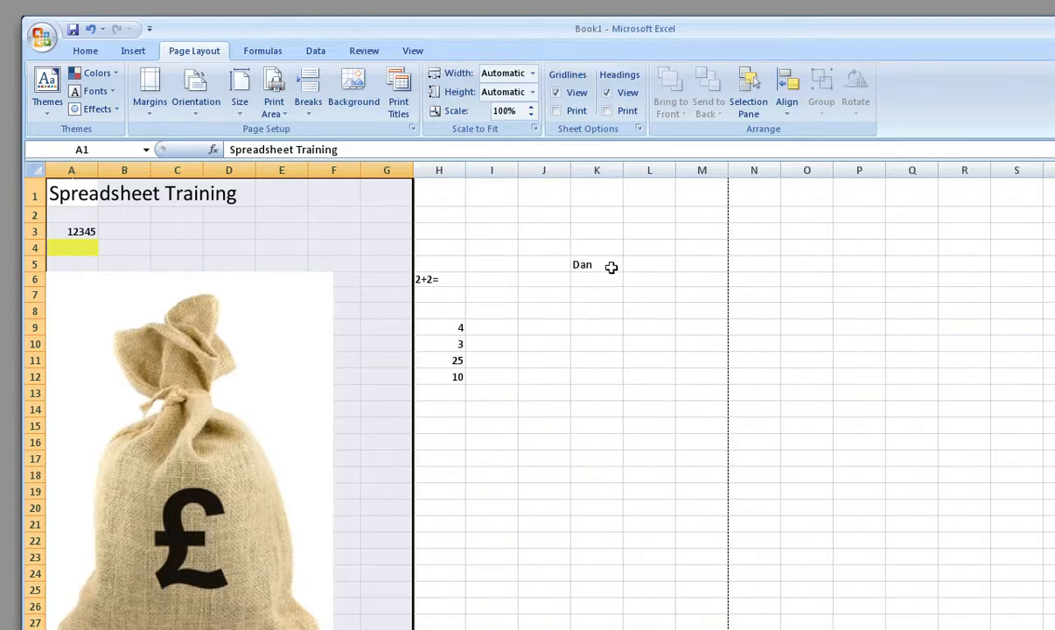
left_click(440, 224)
left_click(174, 215)
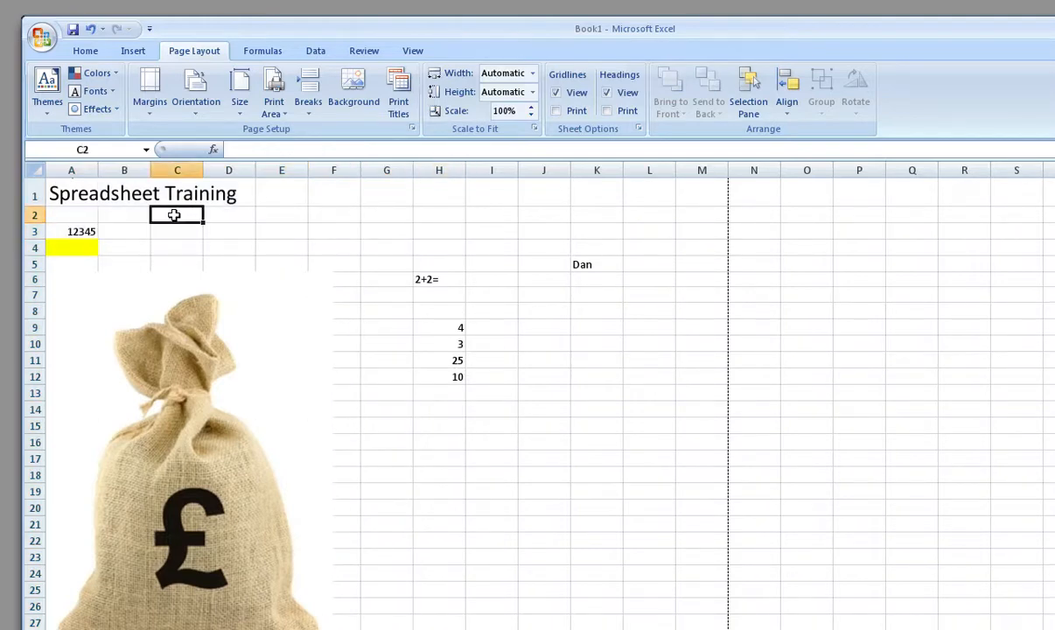
left_click(69, 202)
left_click(67, 194)
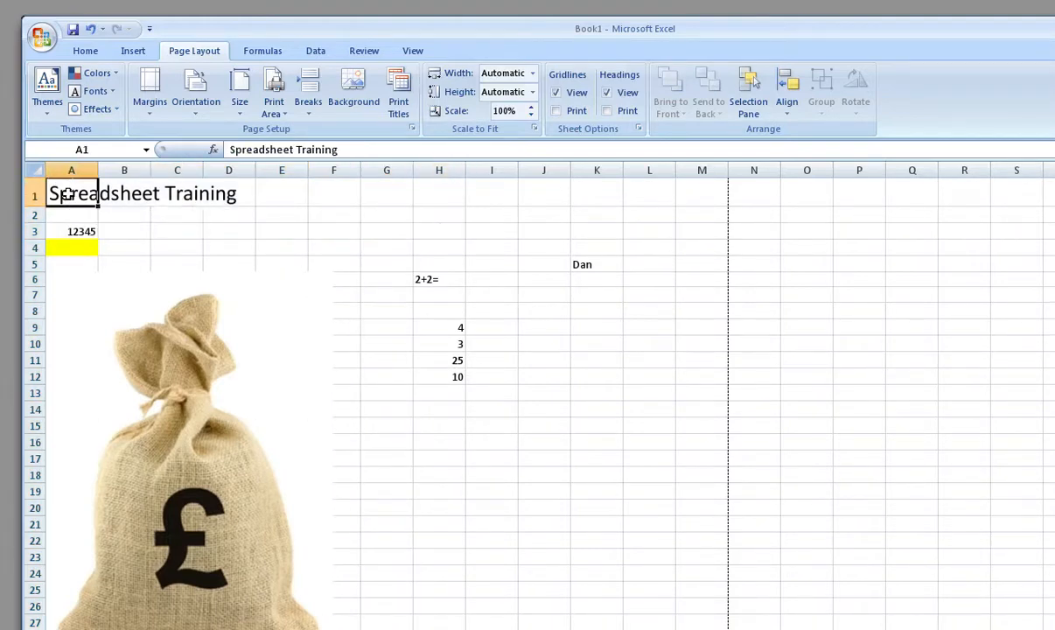
left_click_drag(67, 194, 372, 629)
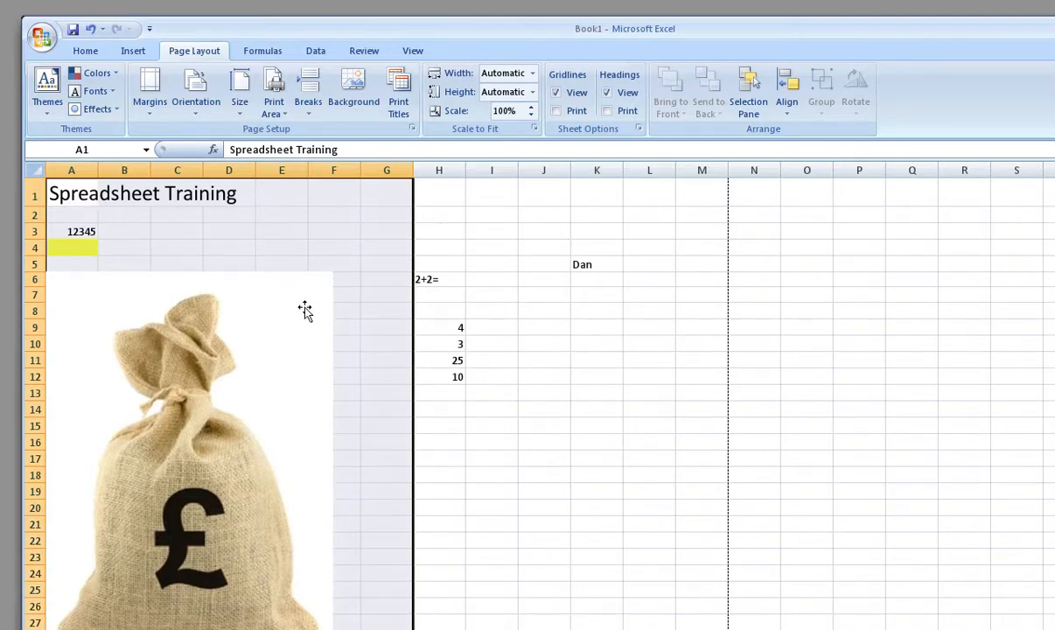
left_click(274, 110)
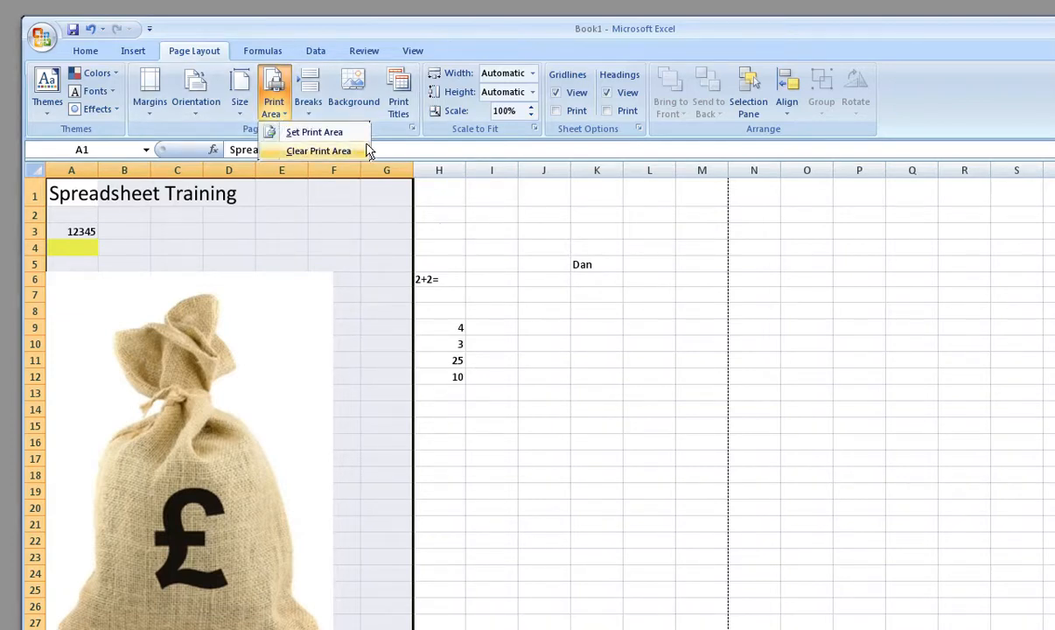
left_click(336, 140)
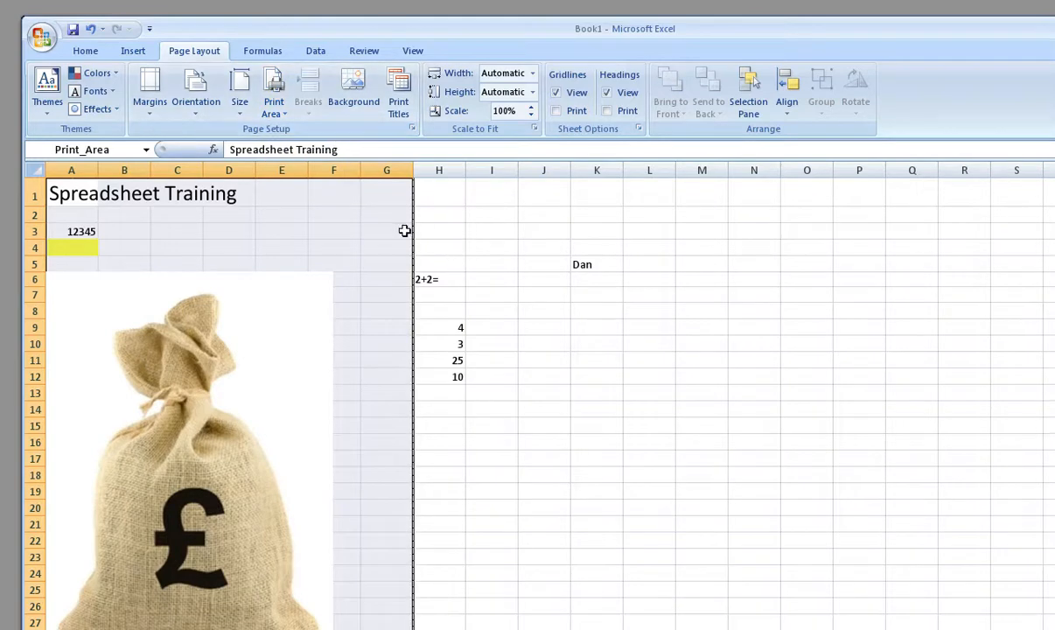
left_click(483, 262)
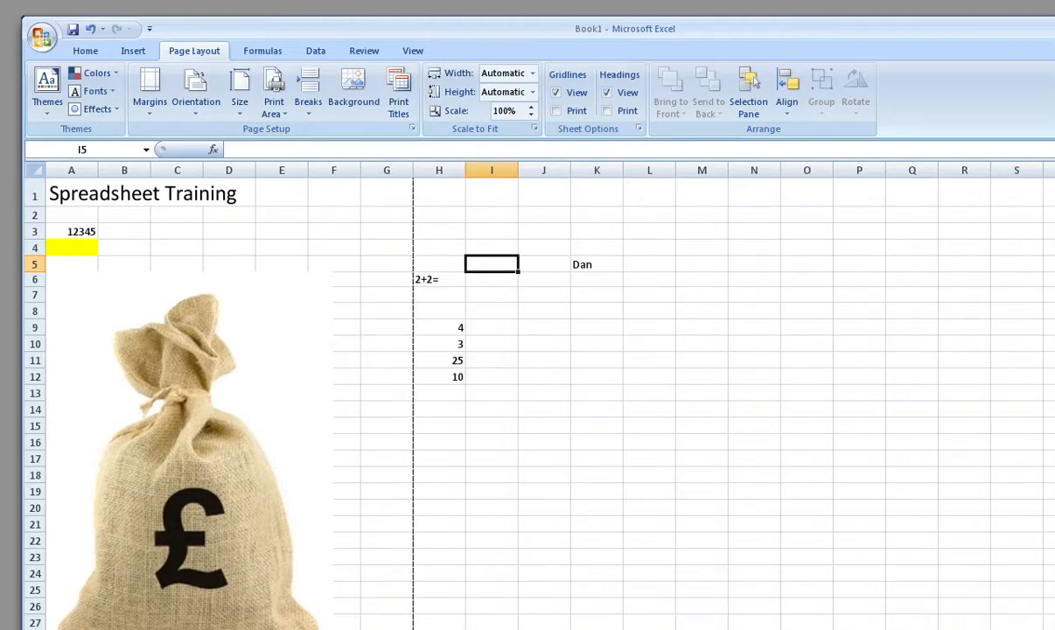
- Preview how the defined print area will print and close the print preview
left_click(41, 37)
mouse_move(77, 219)
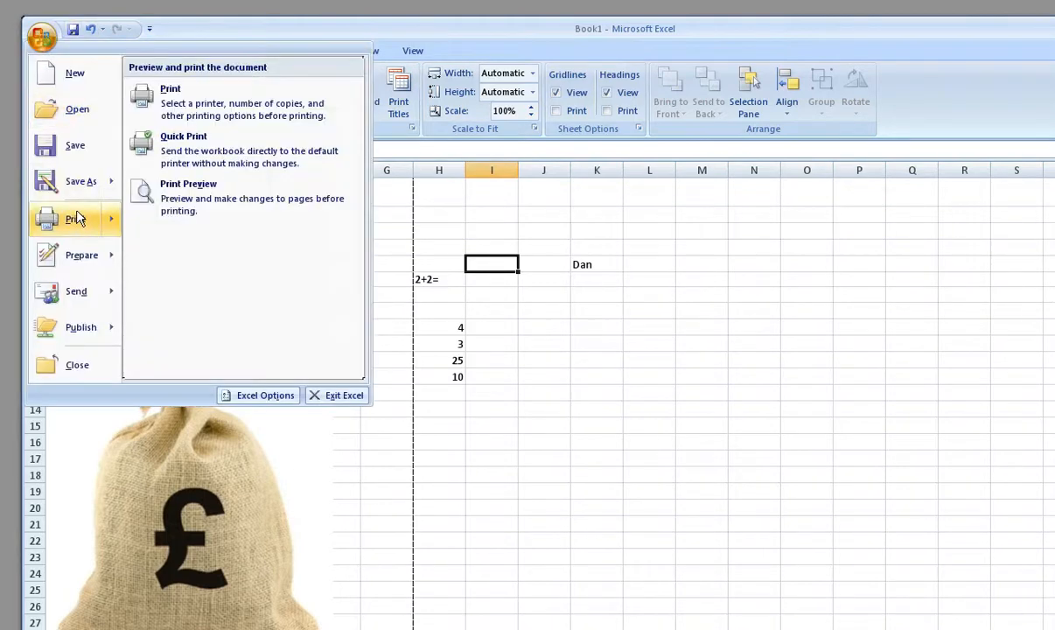
left_click(197, 201)
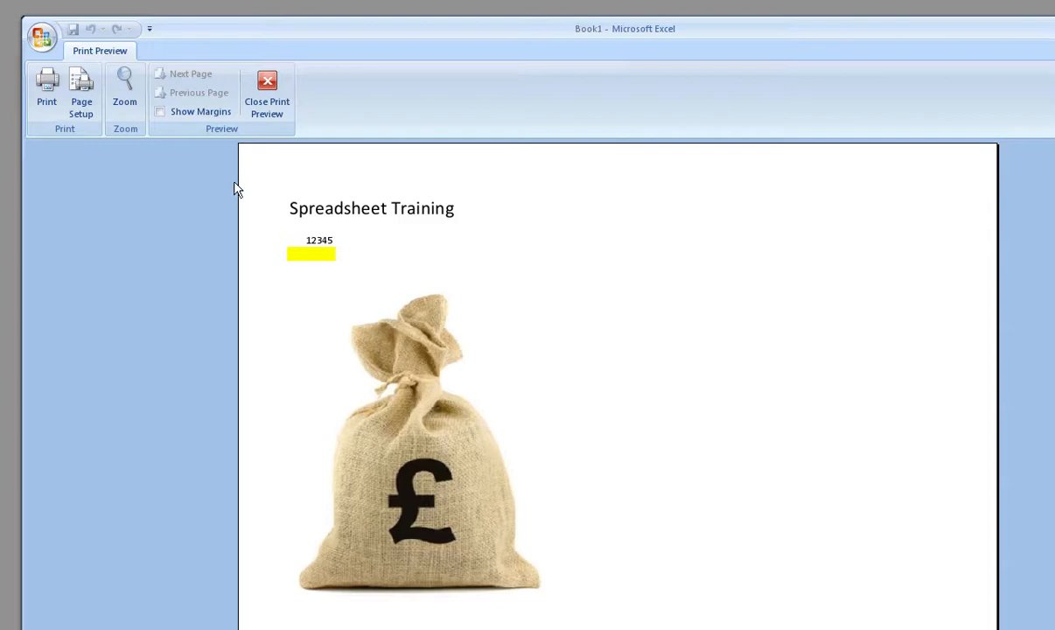
left_click(269, 88)
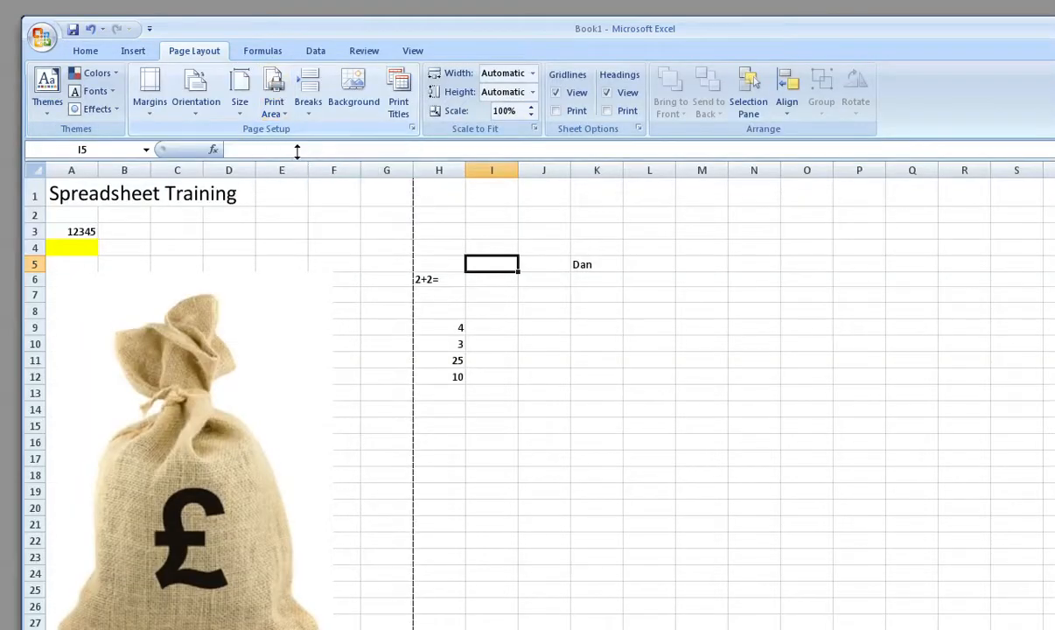
- Clear the print area from the sheet
left_click(272, 112)
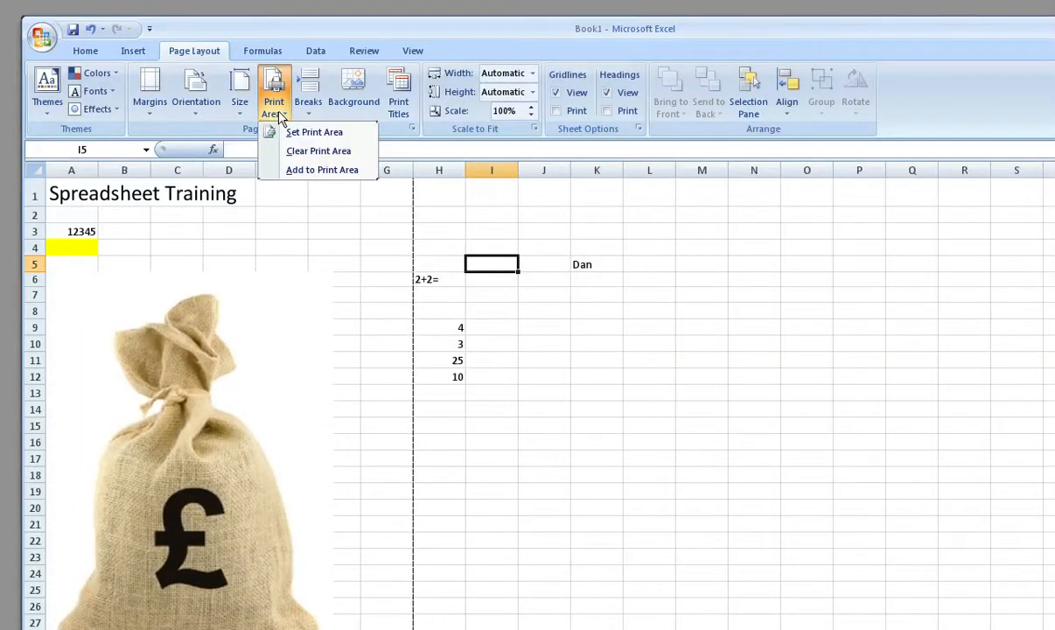
left_click(316, 152)
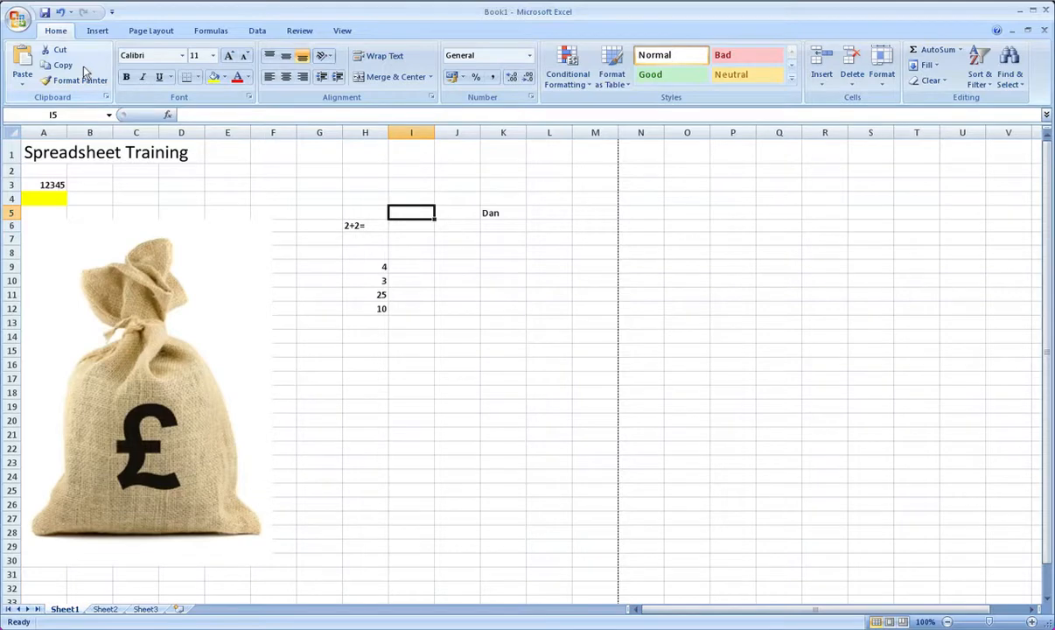
- Open the recent workbook Budget UnFormated.xlsx and look over the available cell border options
left_click(17, 20)
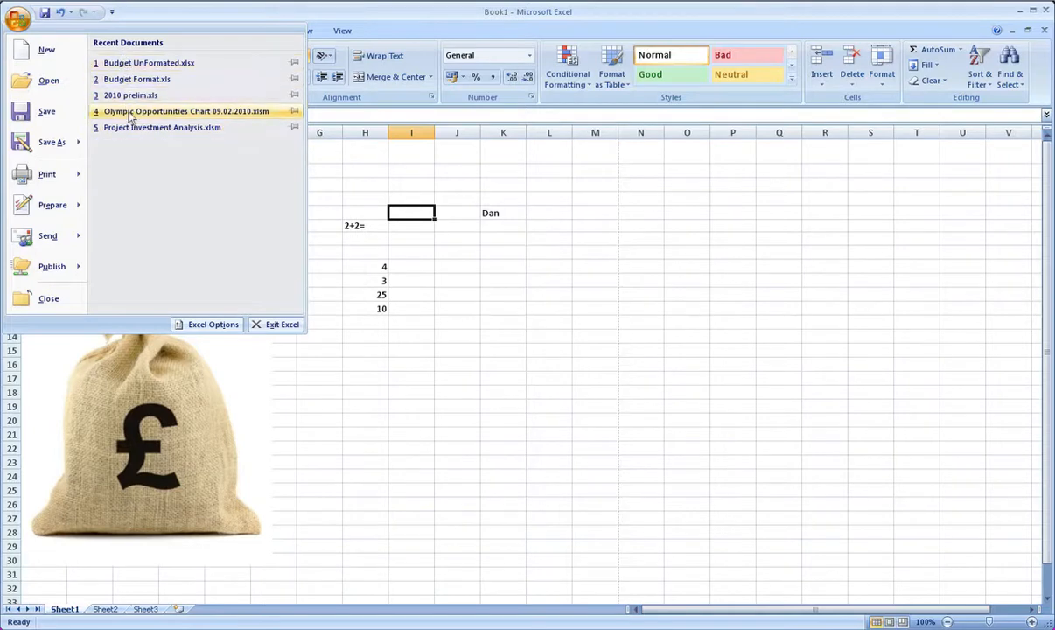
left_click(129, 69)
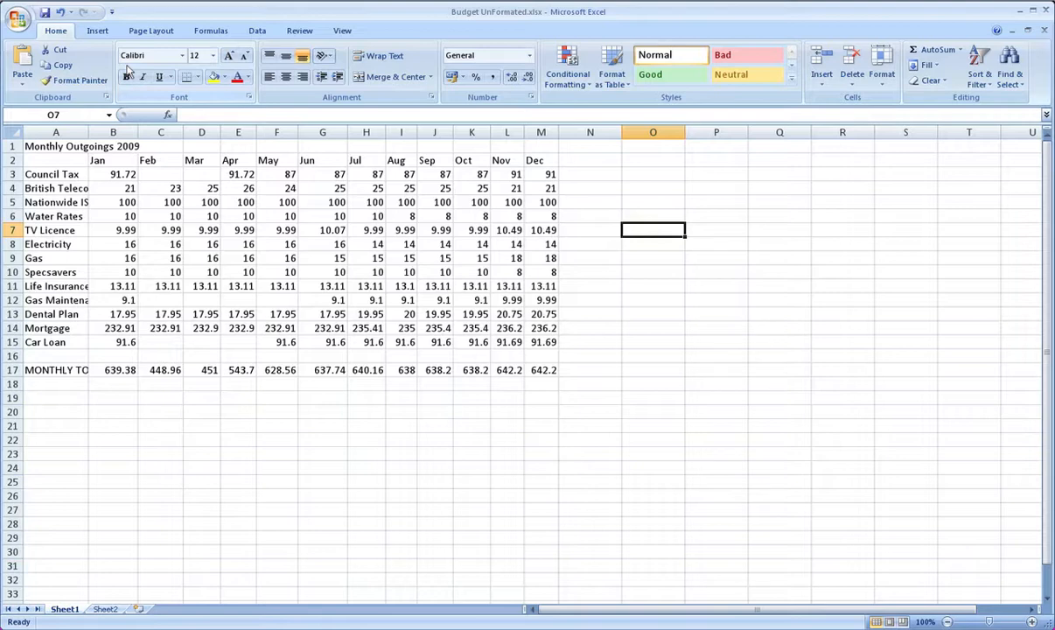
left_click(197, 78)
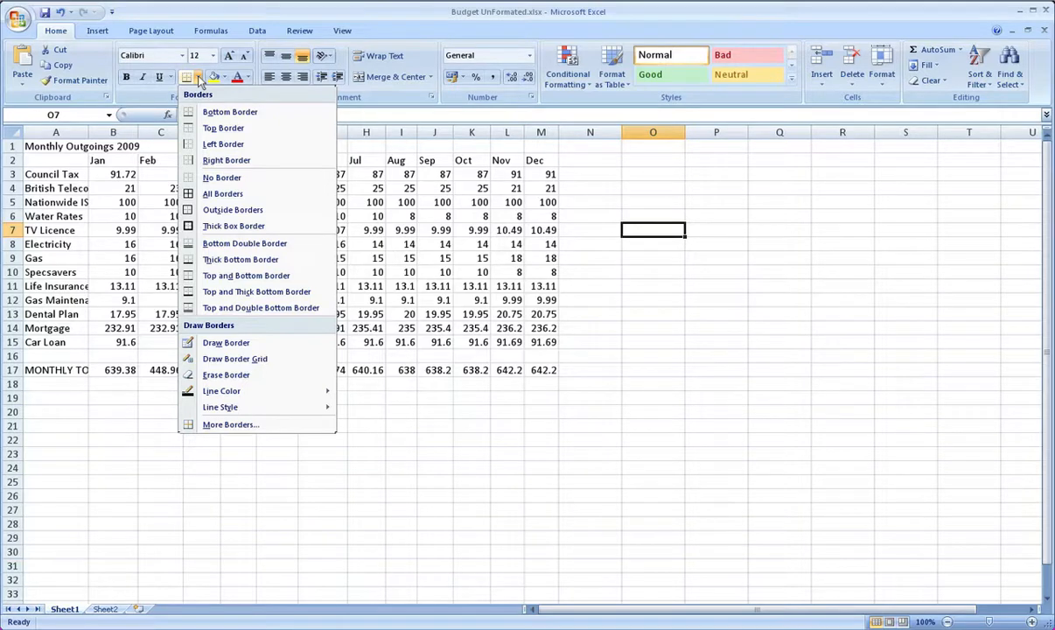
left_click(199, 79)
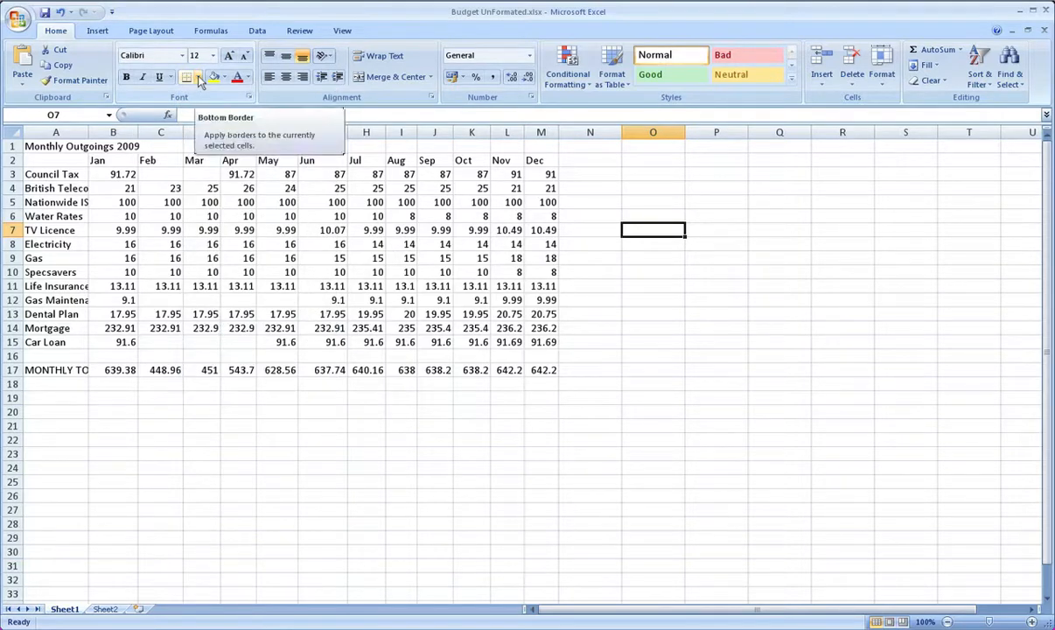
- Set the "Monthly Outgoings 2009" title in cell A1 to font size 36
left_click(54, 147)
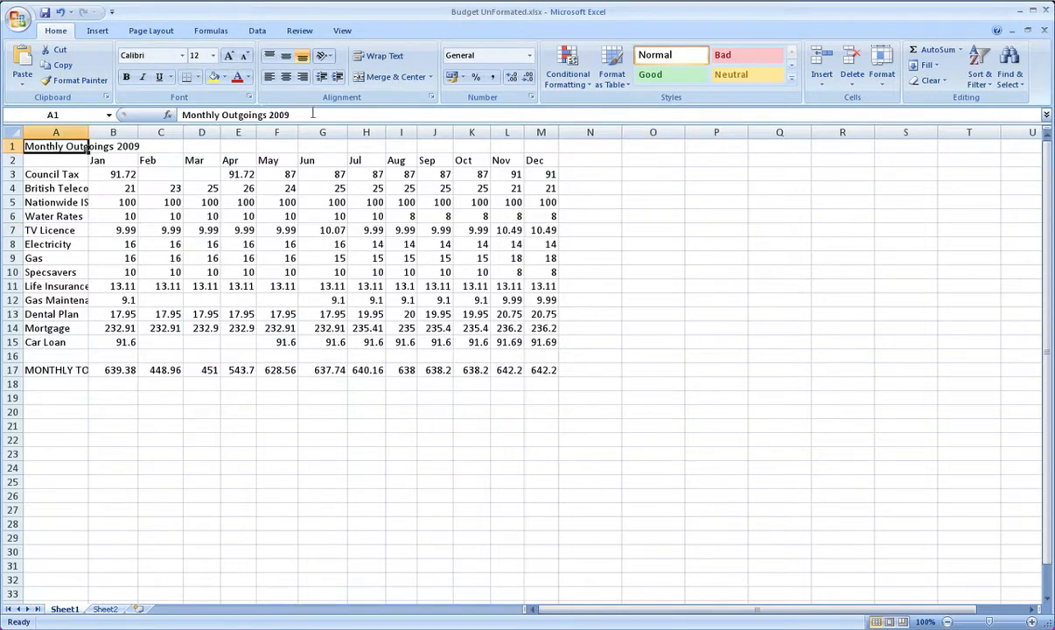
left_click(213, 56)
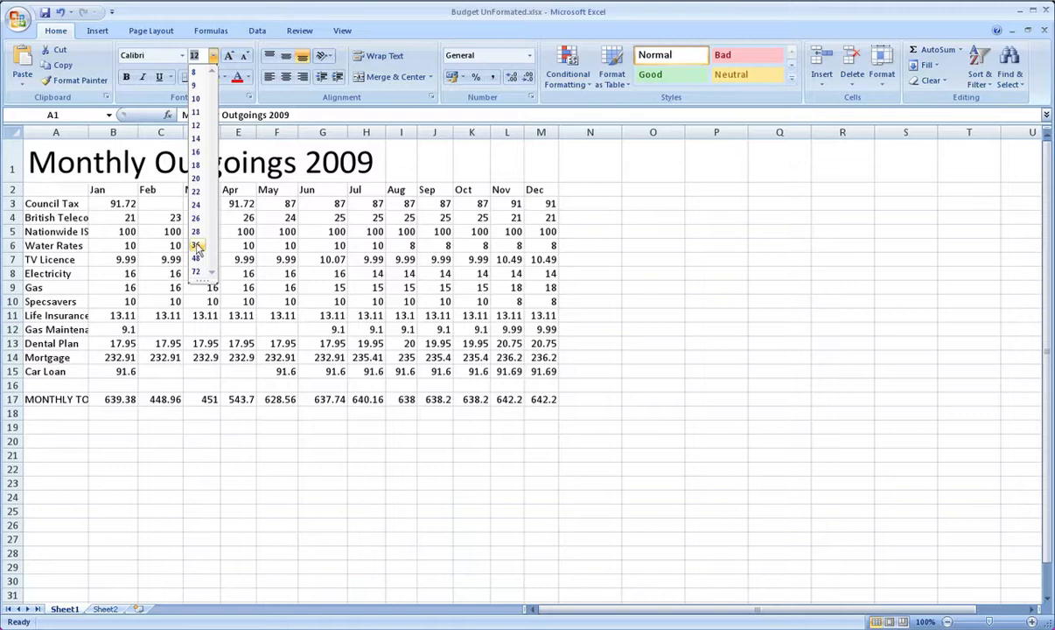
left_click(196, 246)
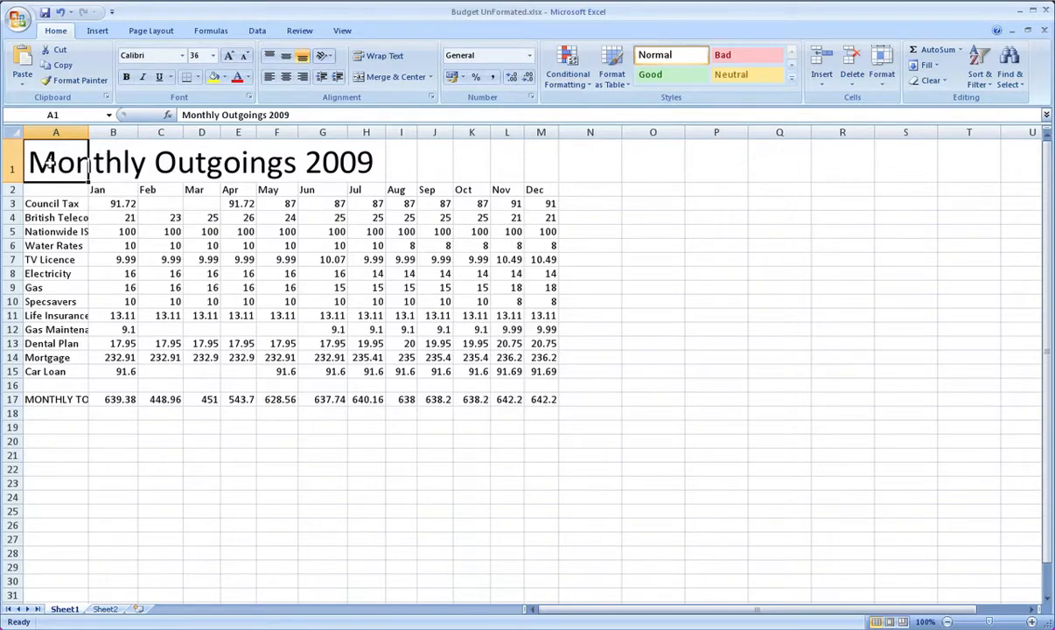
left_click(102, 150)
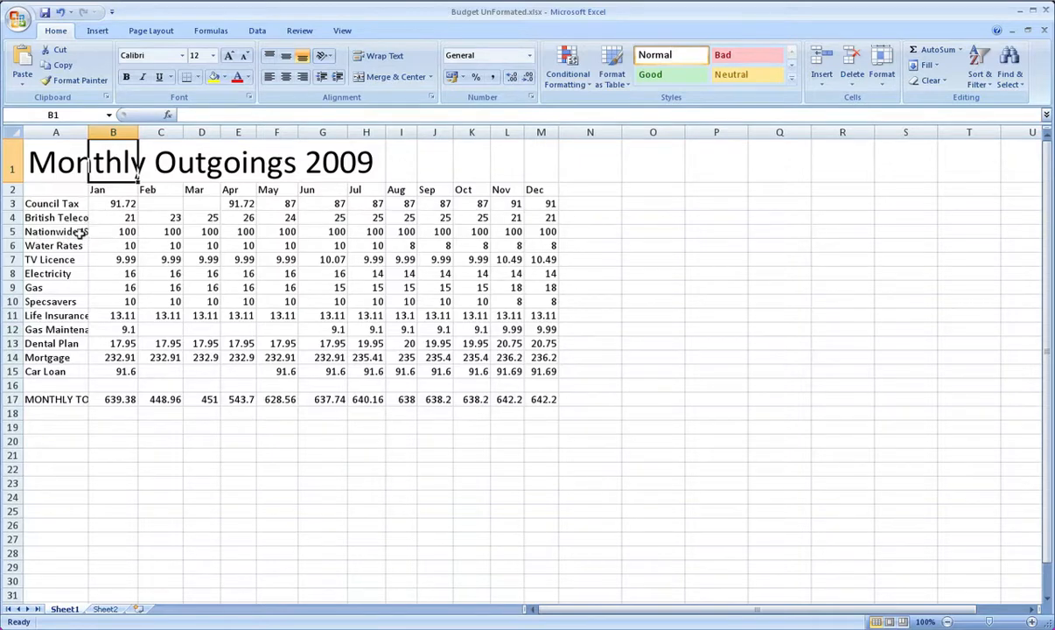
- Check the cut-off label in A5 against its neighbour B5 and widen column A to show every outgoing label in full
left_click(121, 231)
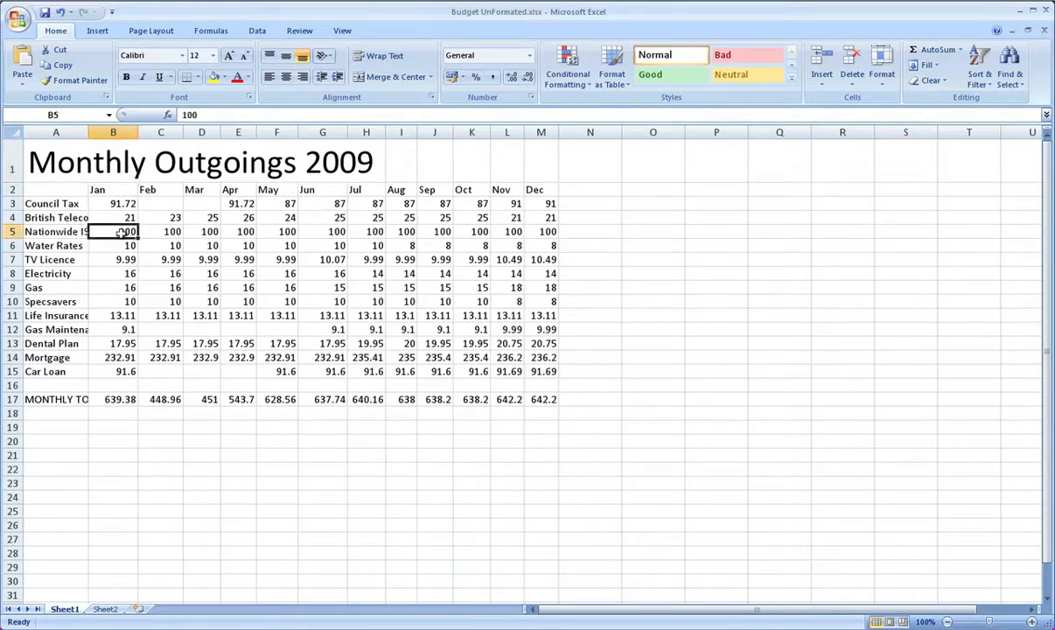
key("Left")
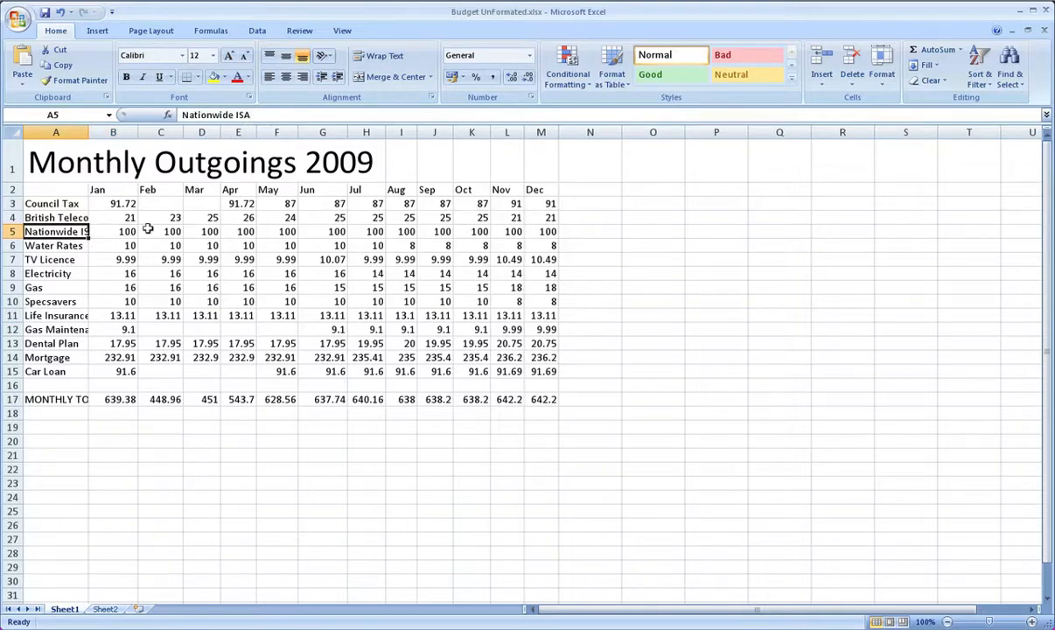
key("Right")
key("Left")
key("Right")
key("Left")
key("Right")
key("Left")
left_click_drag(88, 133, 139, 133)
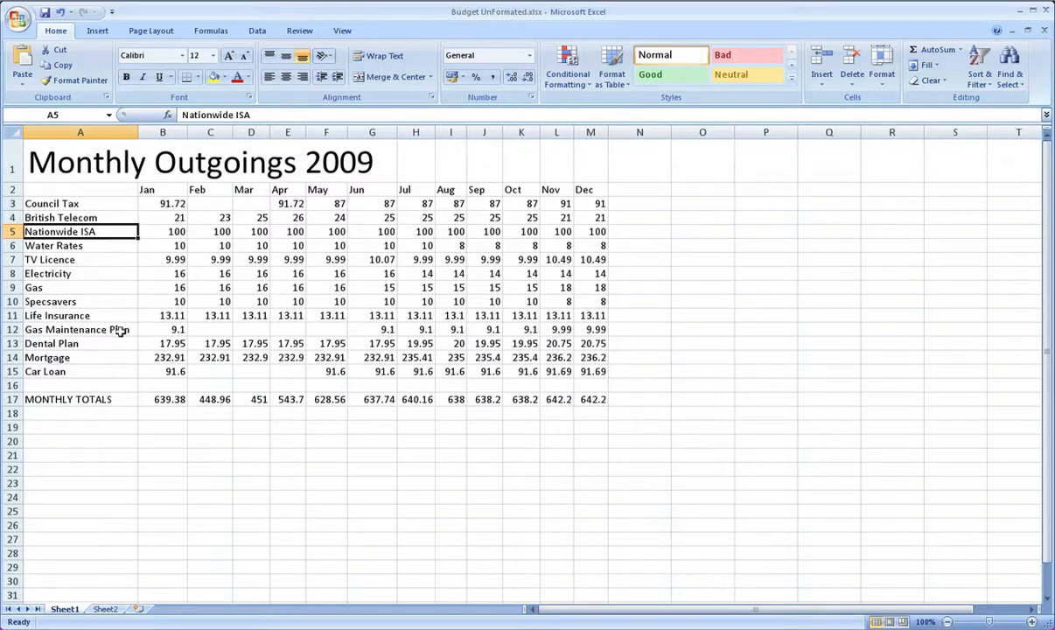
left_click(108, 420)
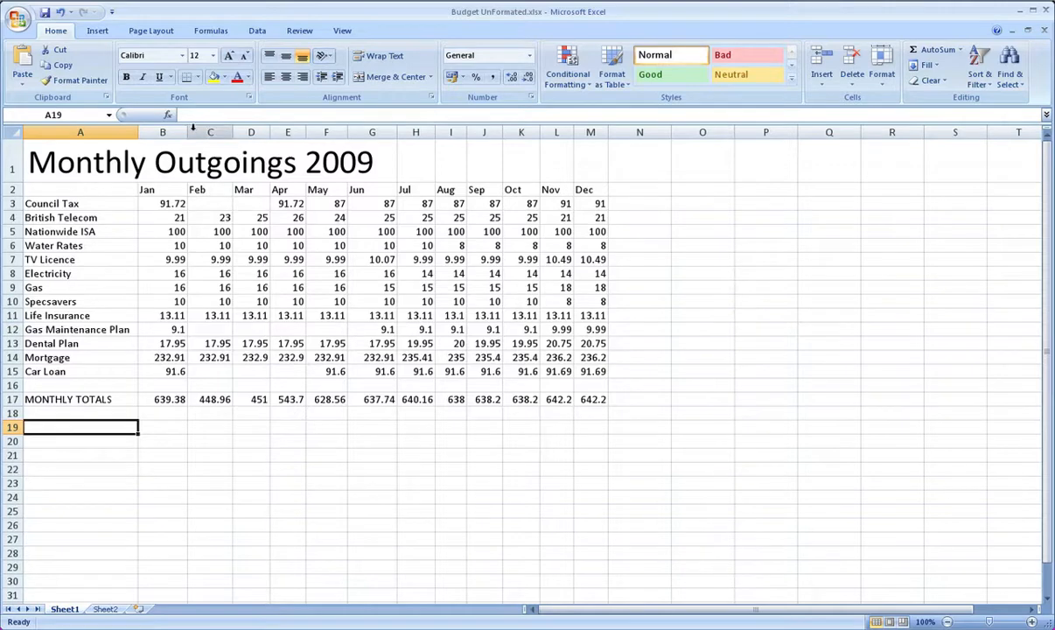
- Fit the widths of the month columns, B to M, to their contents
left_click_drag(192, 132, 375, 131)
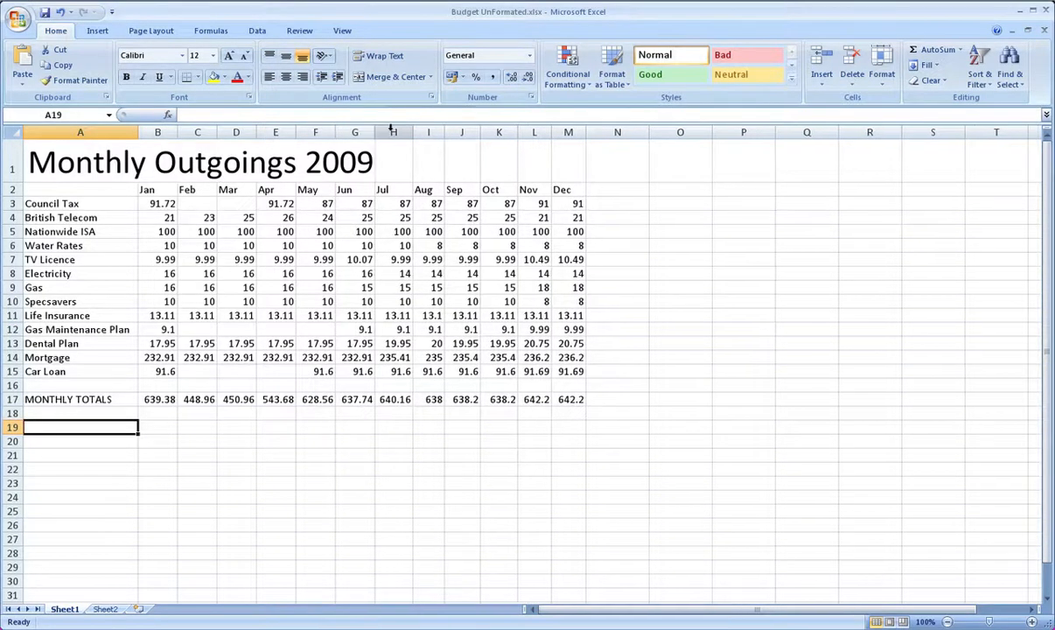
double_click(444, 131)
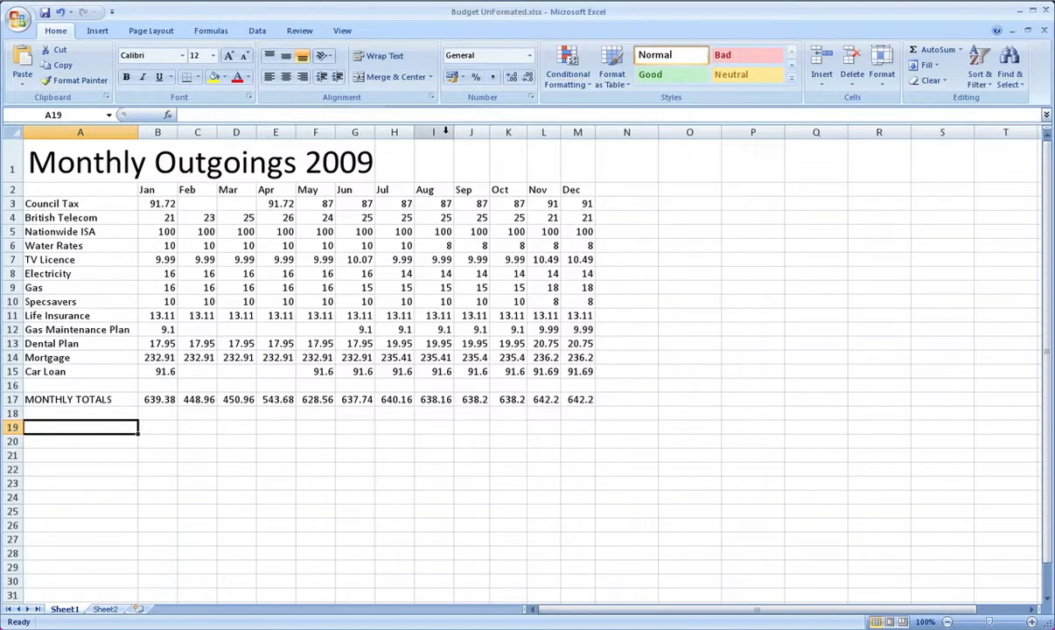
double_click(489, 132)
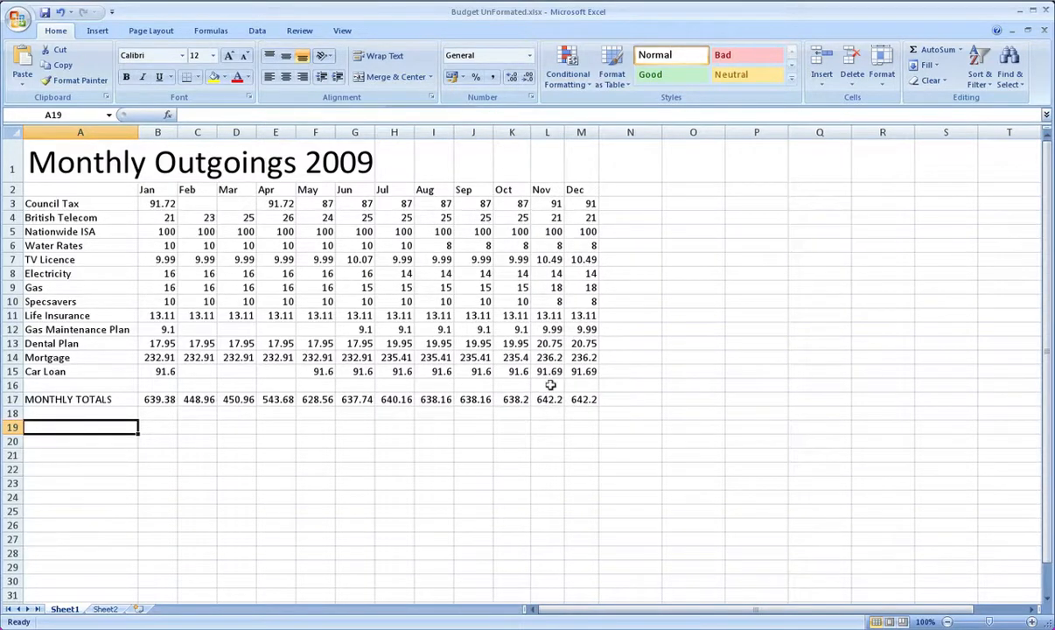
double_click(531, 132)
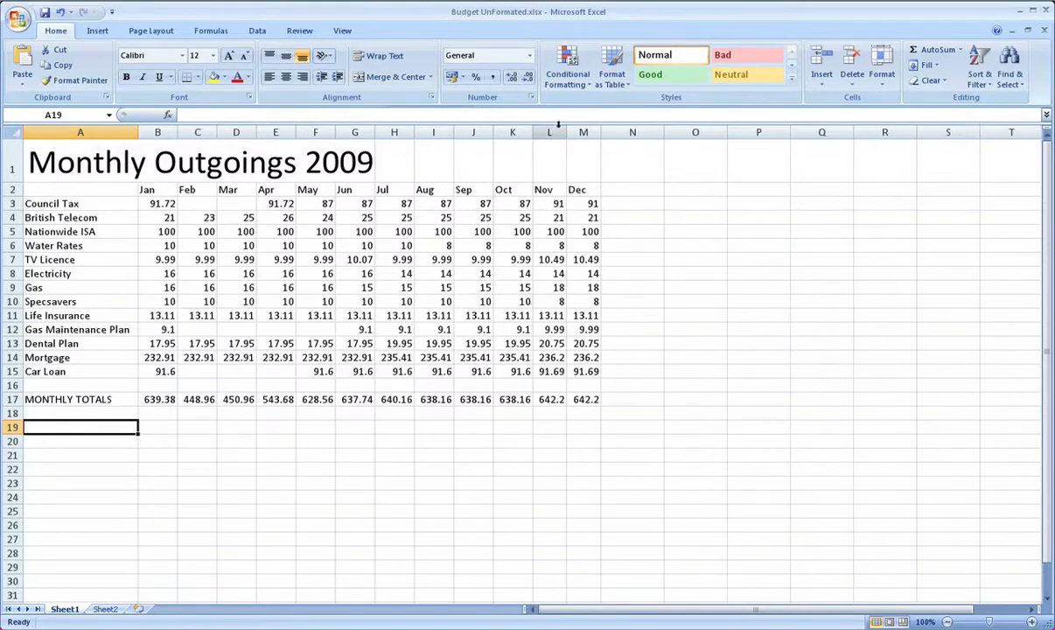
double_click(570, 132)
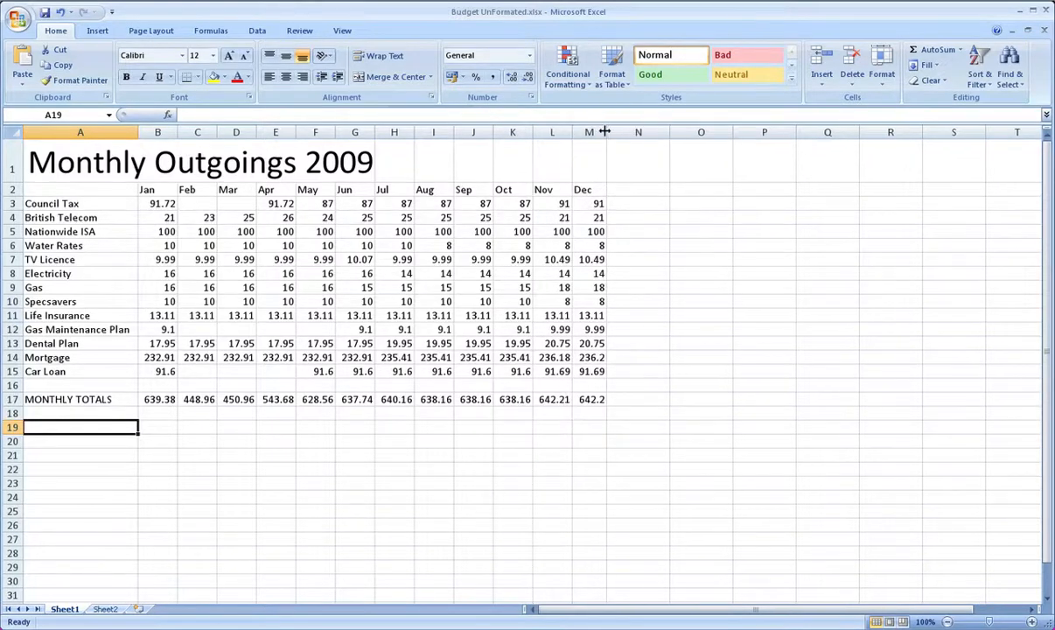
double_click(604, 132)
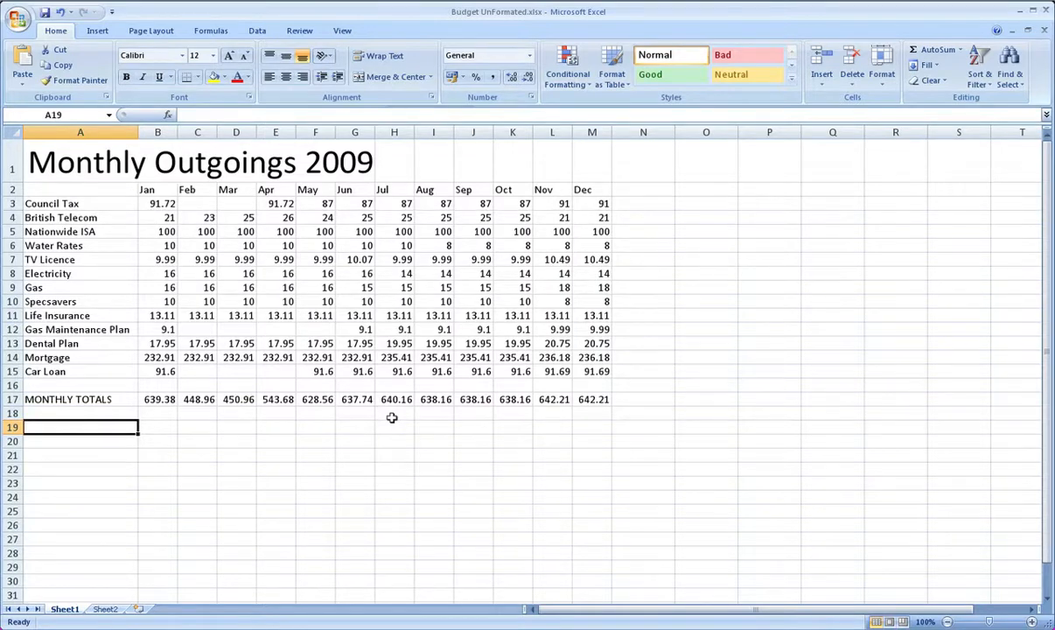
- Center the month headings, amounts and monthly totals in B2:M17
left_click(160, 189)
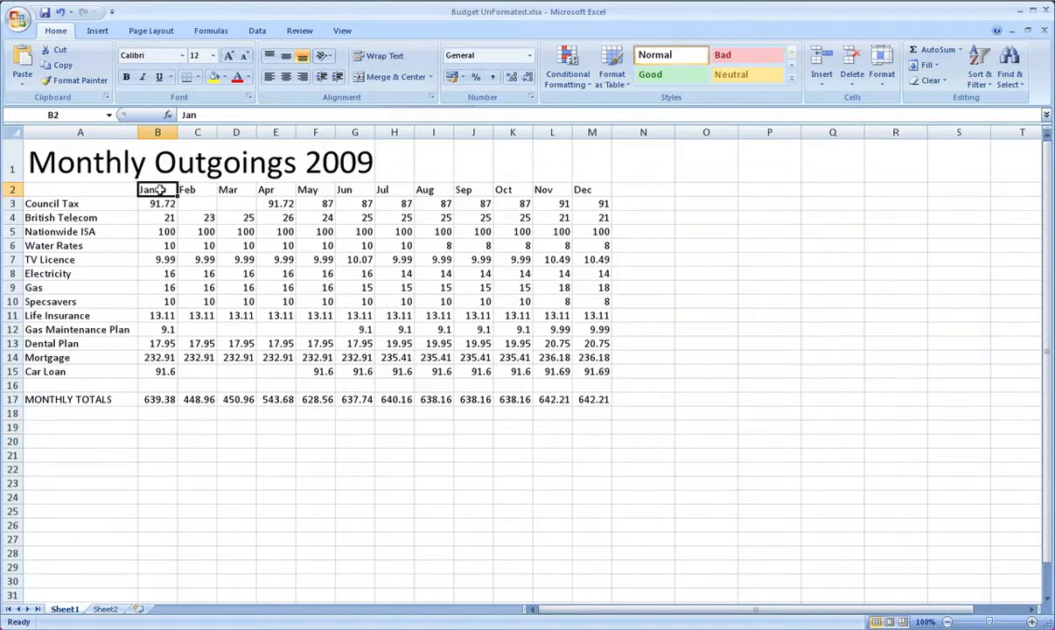
left_click_drag(160, 190, 587, 189)
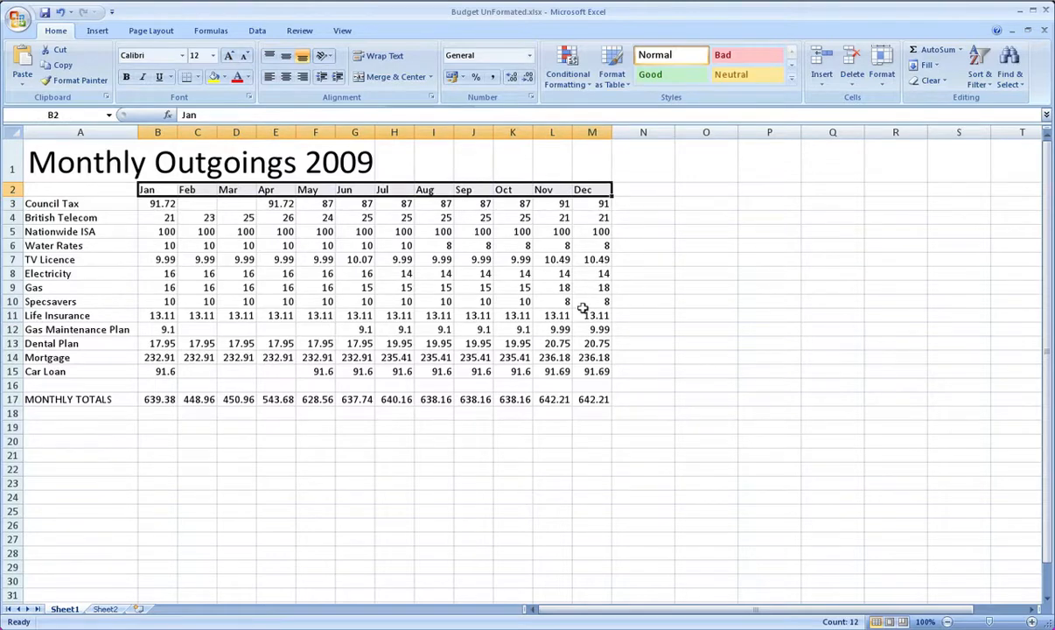
left_click(608, 425)
left_click_drag(582, 399, 164, 194)
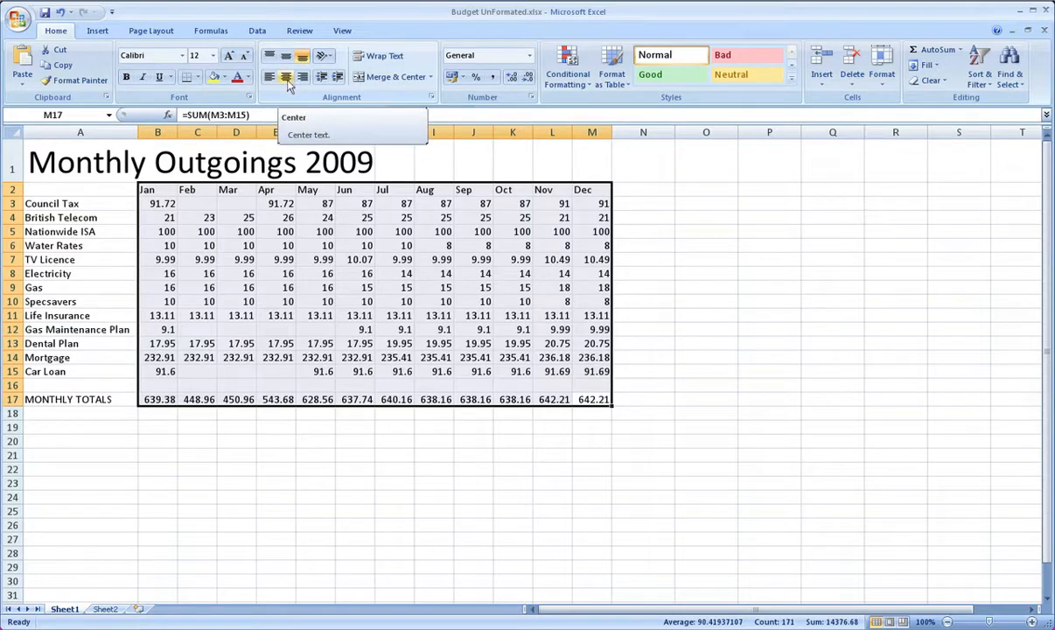
left_click(284, 78)
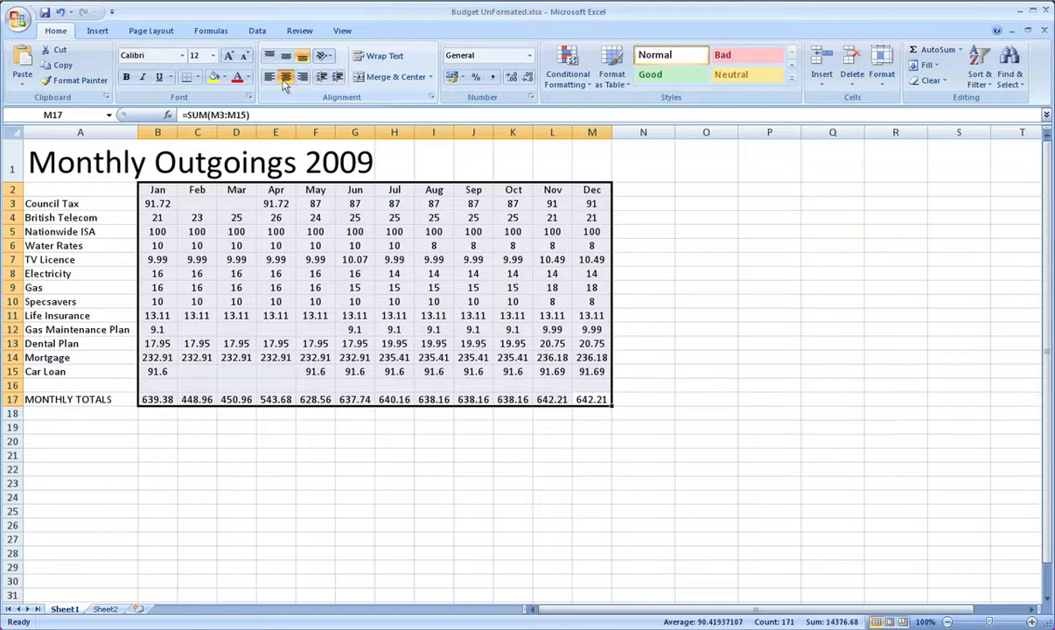
left_click(430, 163)
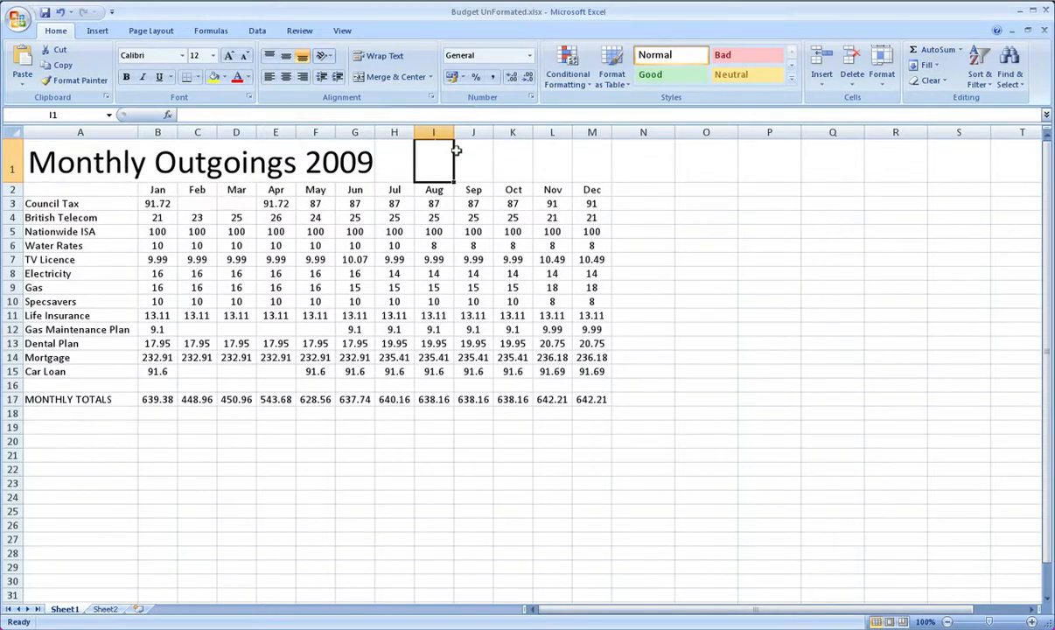
- Merge cells A1 to M1 and center the "Monthly Outgoings 2009" title across them
left_click(510, 202)
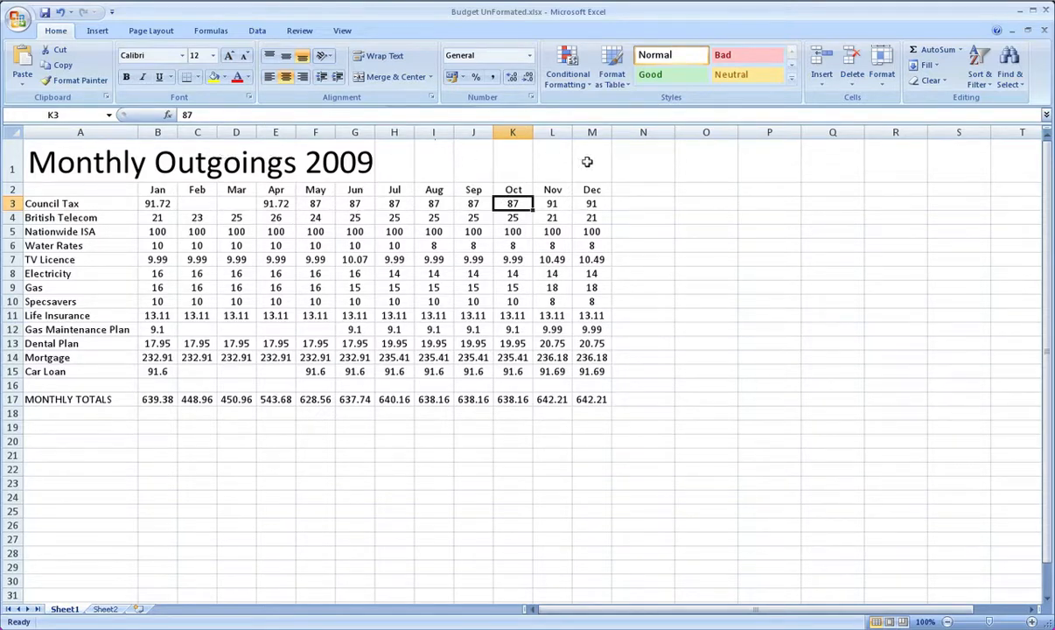
left_click_drag(584, 161, 85, 151)
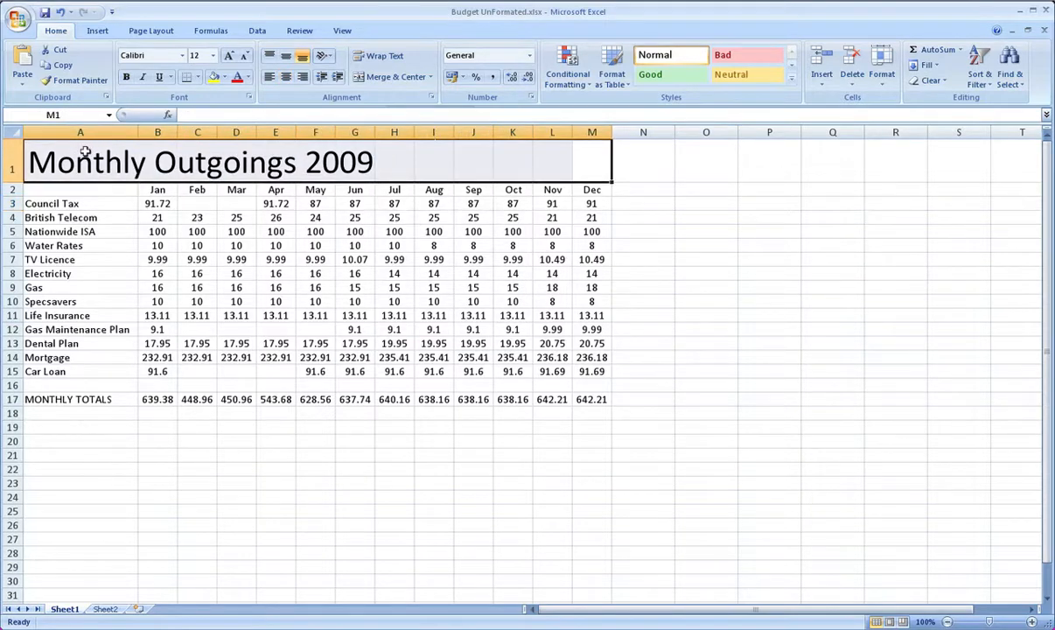
left_click(386, 78)
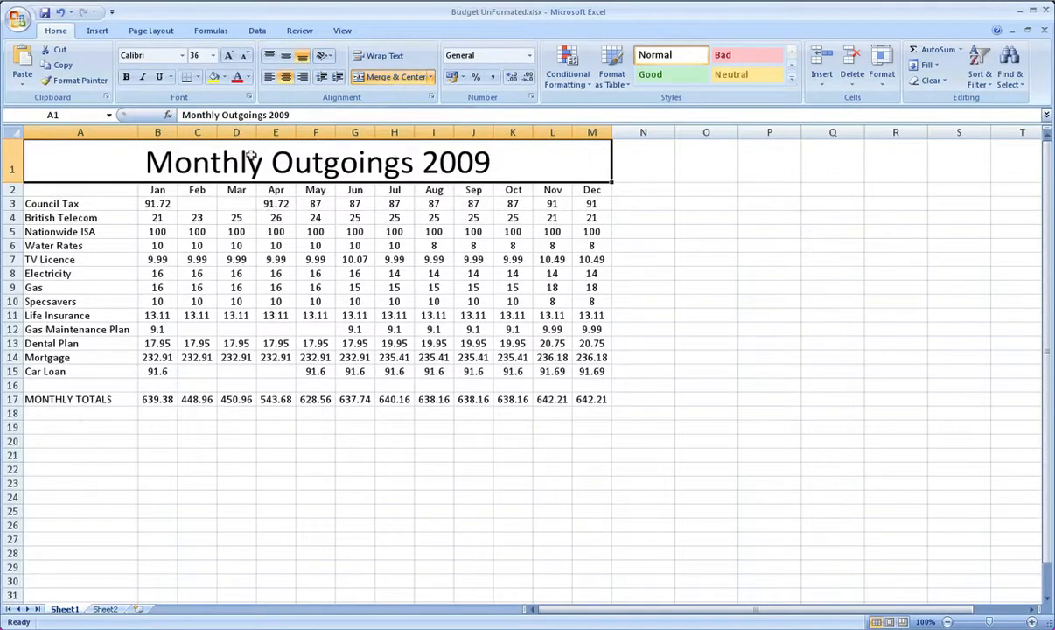
- Try left and right alignment on the merged title and return it to center alignment
left_click(268, 77)
left_click(301, 77)
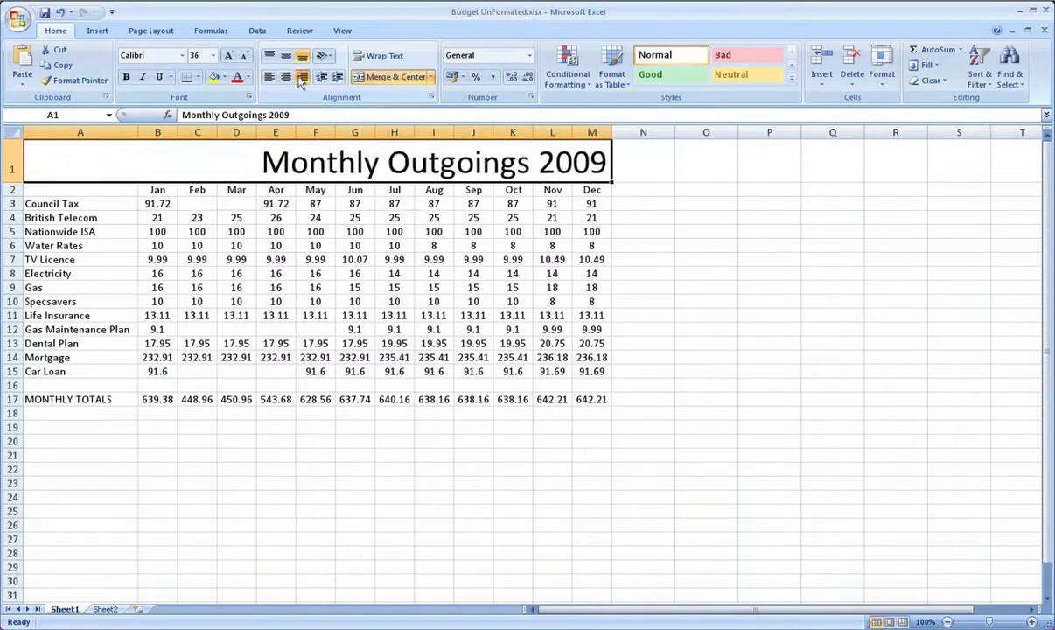
left_click(285, 77)
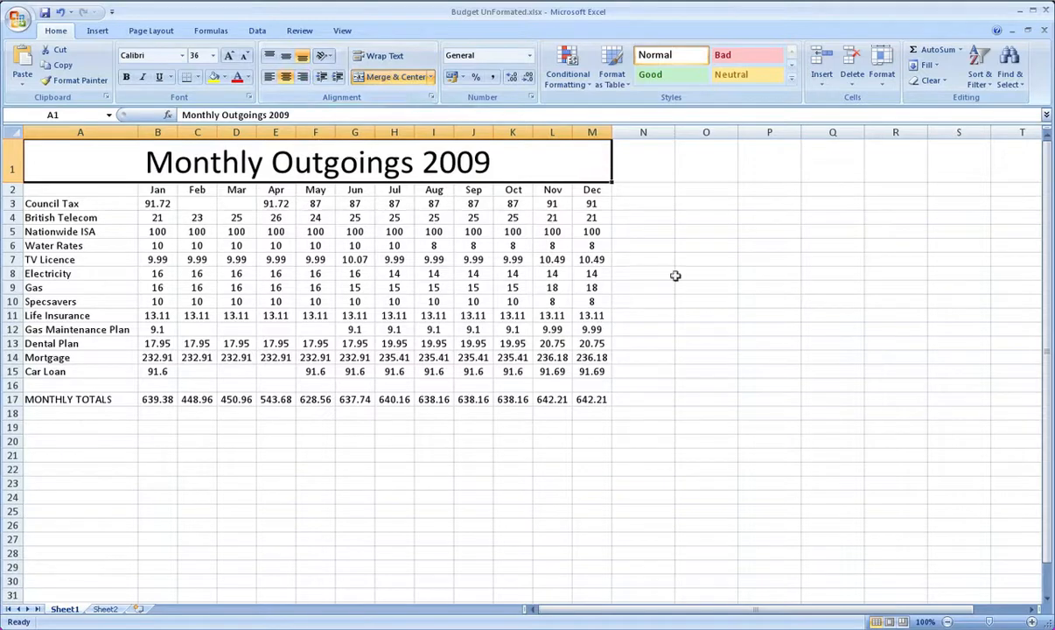
left_click(704, 245)
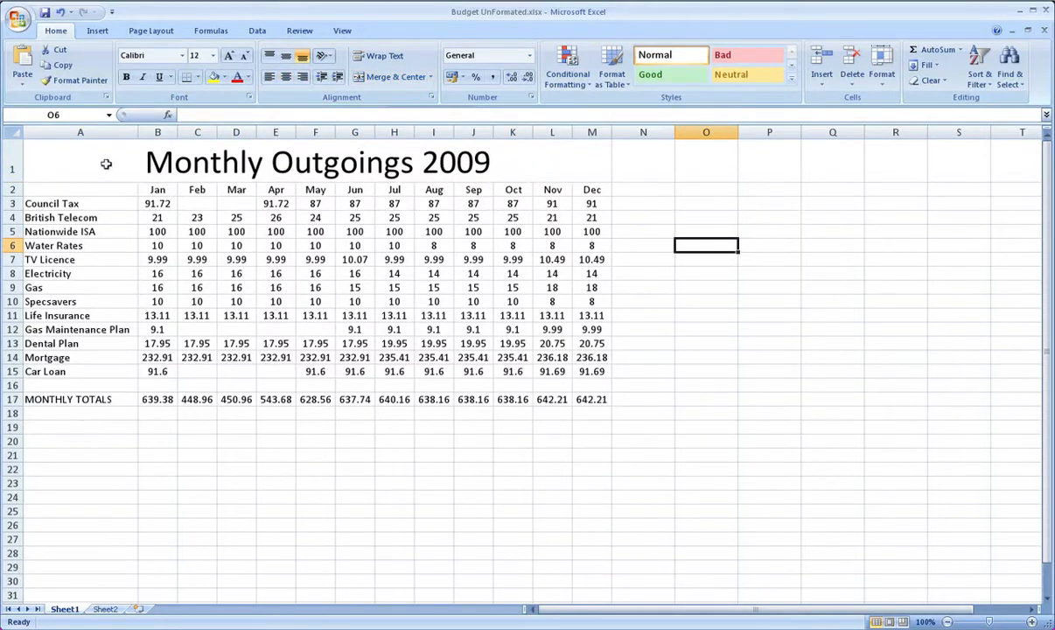
- Try centering the outgoing labels in column A and return them to left alignment
left_click(75, 132)
left_click(286, 77)
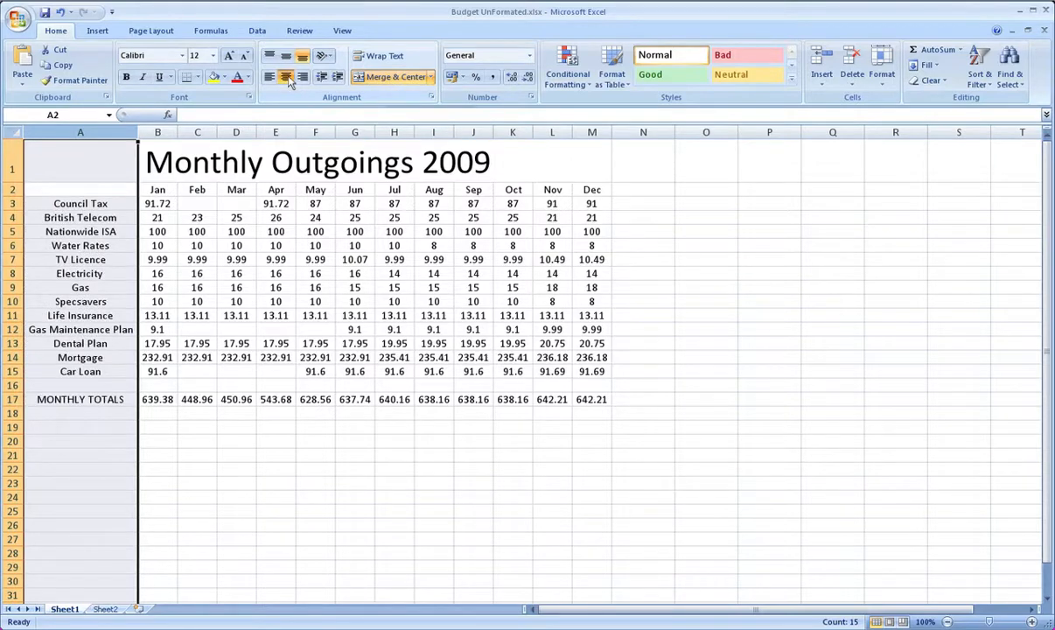
left_click(271, 77)
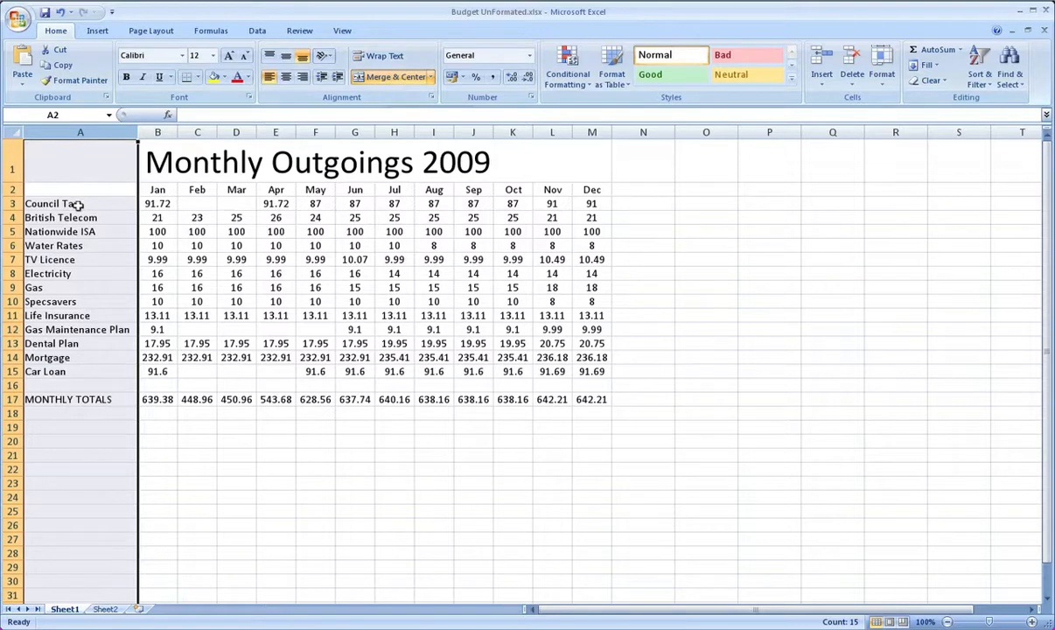
left_click(581, 341)
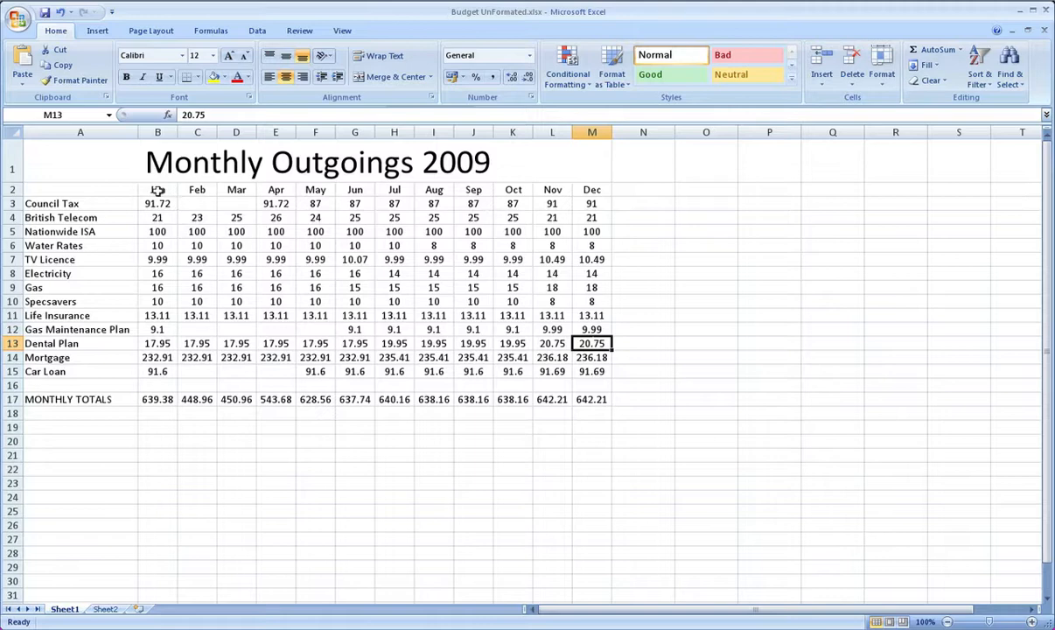
- Fill the month headings in B2:M2 with Tan, Background 2, Darker 10%
left_click_drag(158, 189, 591, 190)
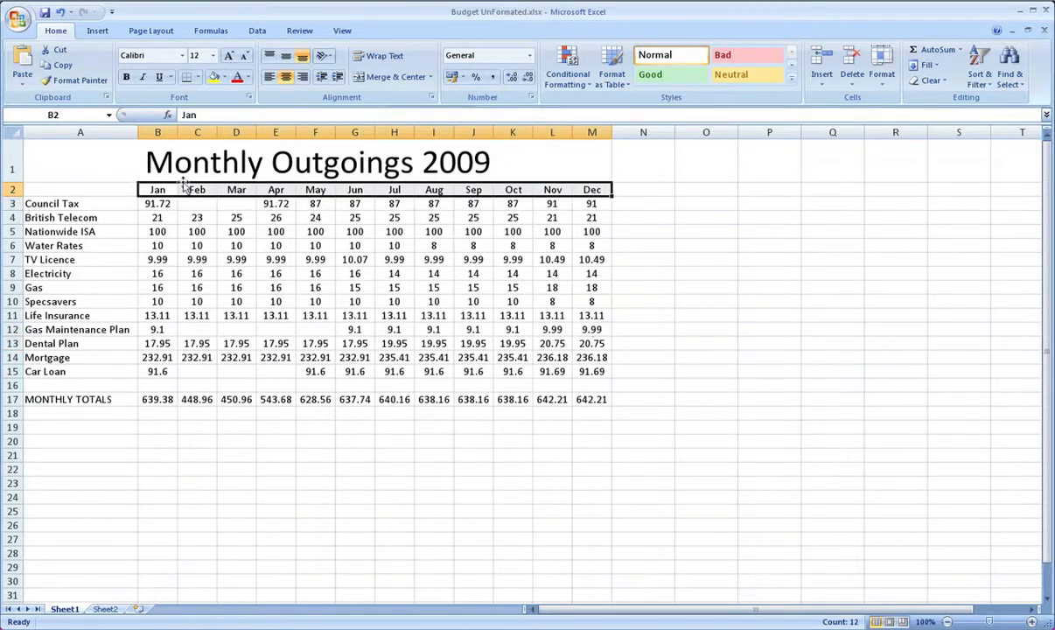
left_click(222, 78)
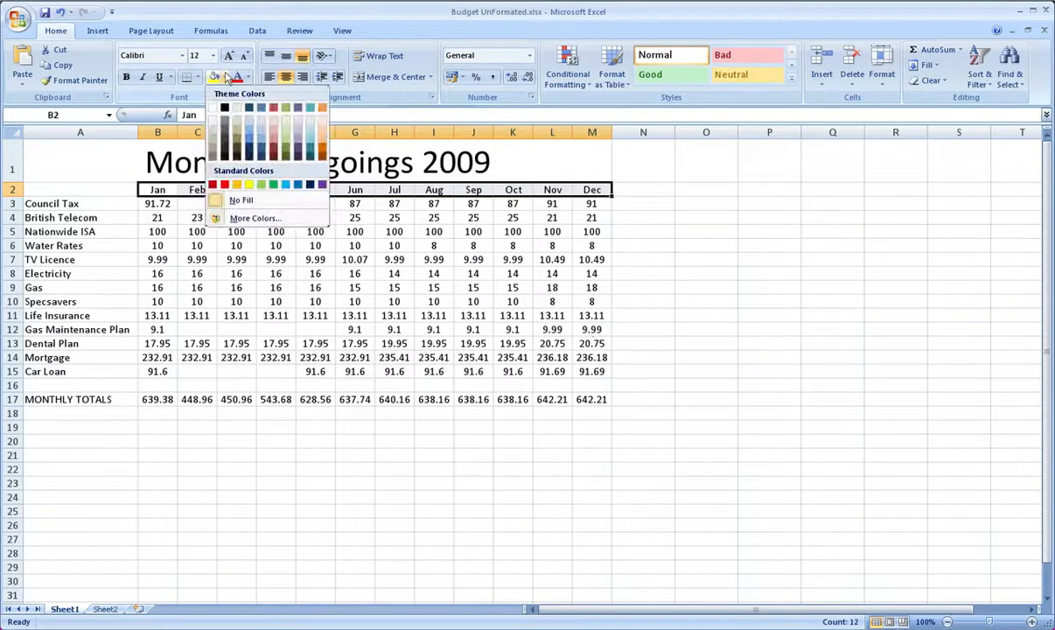
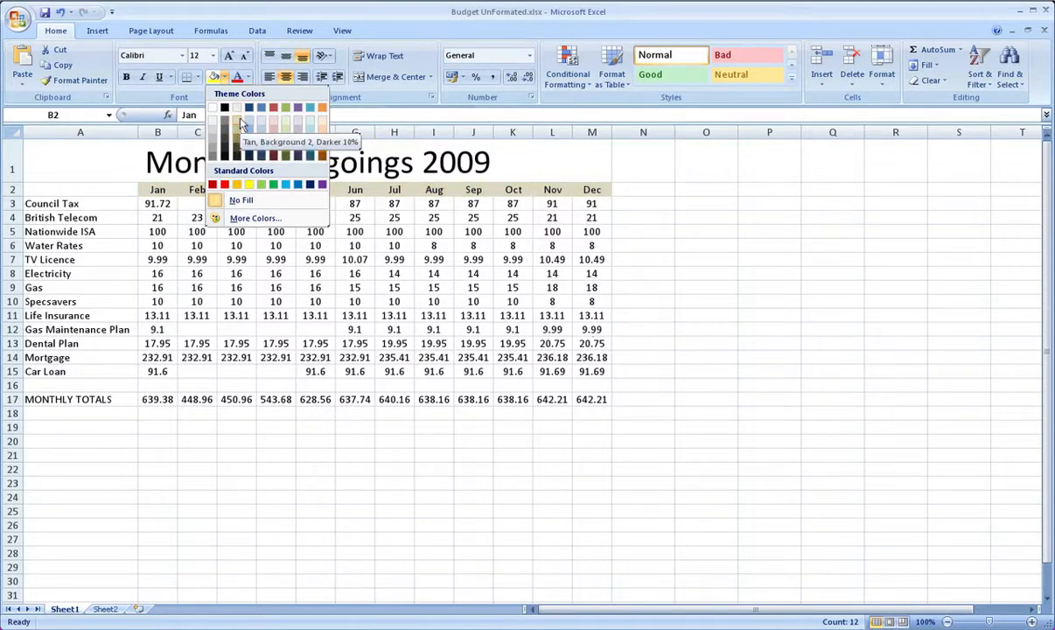
left_click(242, 123)
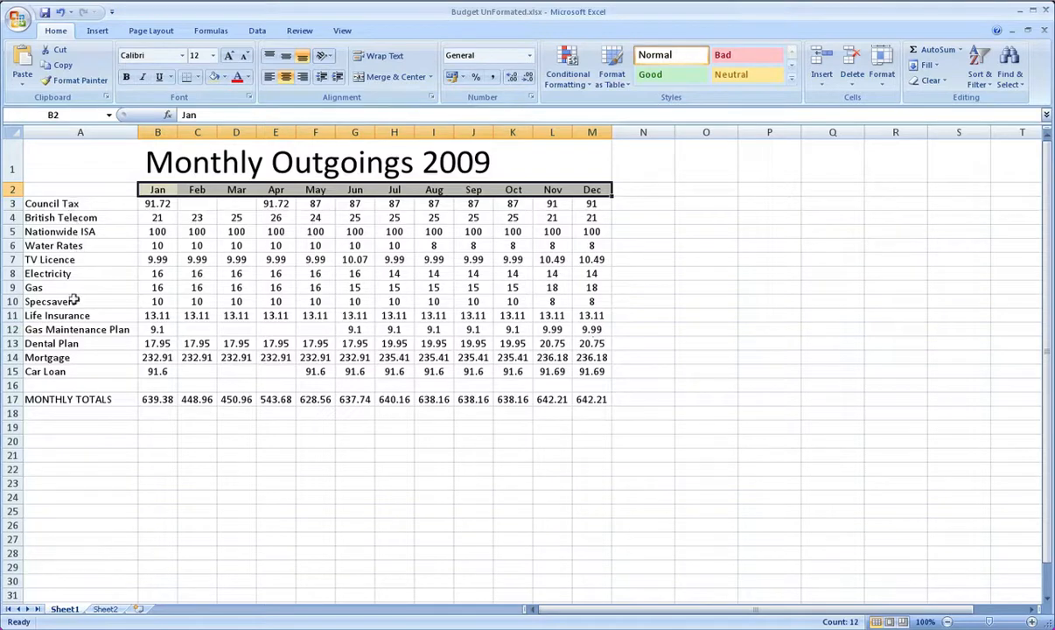
- Apply the same tan fill to the outgoing labels in A3:A15 and the MONTHLY TOTALS label in A17
left_click_drag(71, 204, 83, 369)
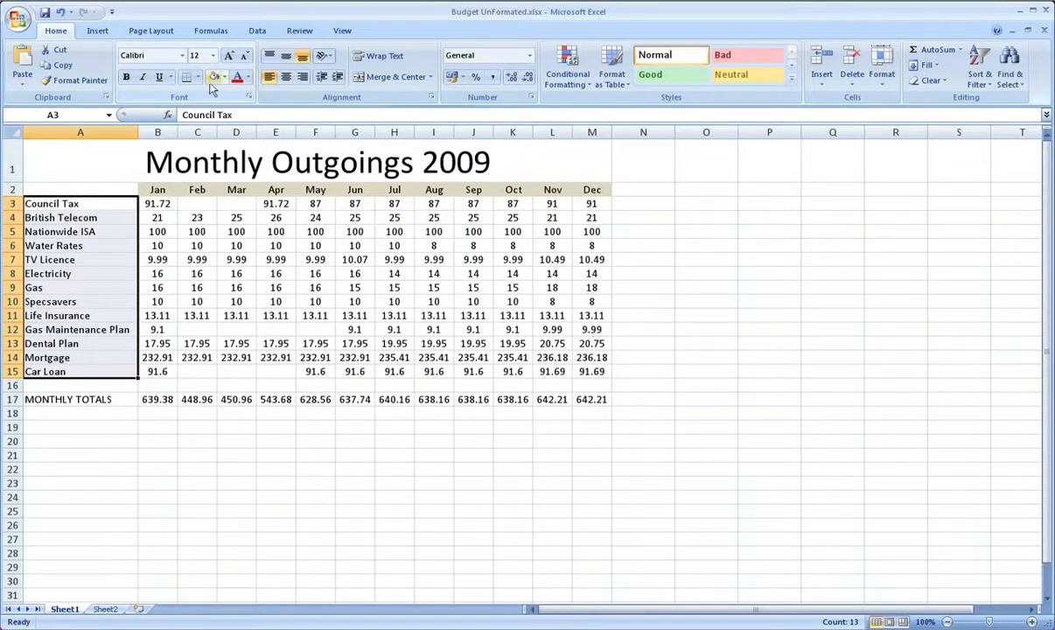
left_click(224, 78)
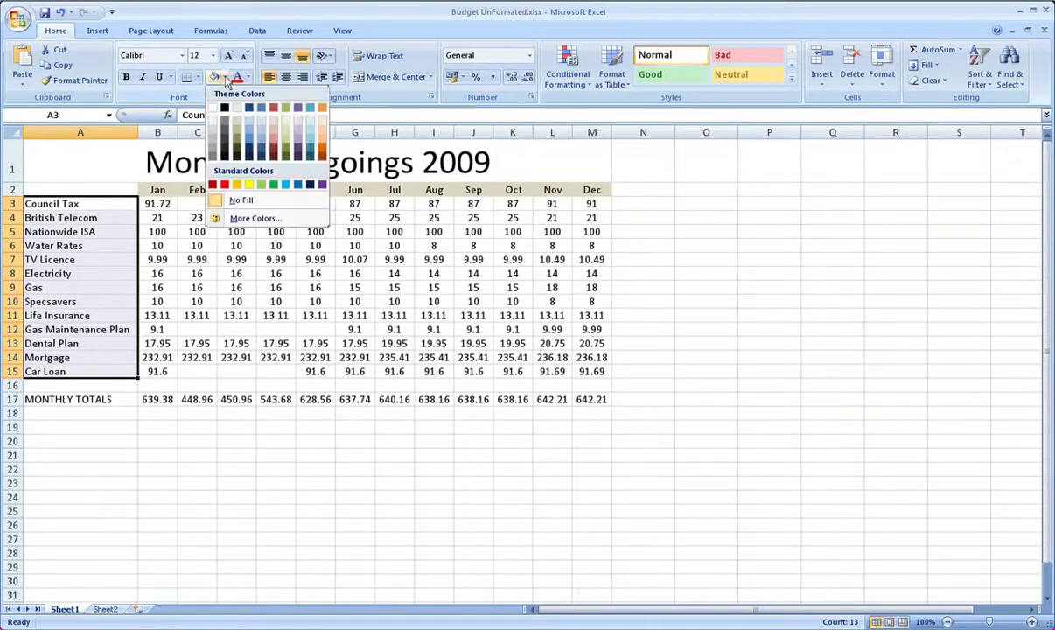
left_click(225, 78)
left_click(214, 77)
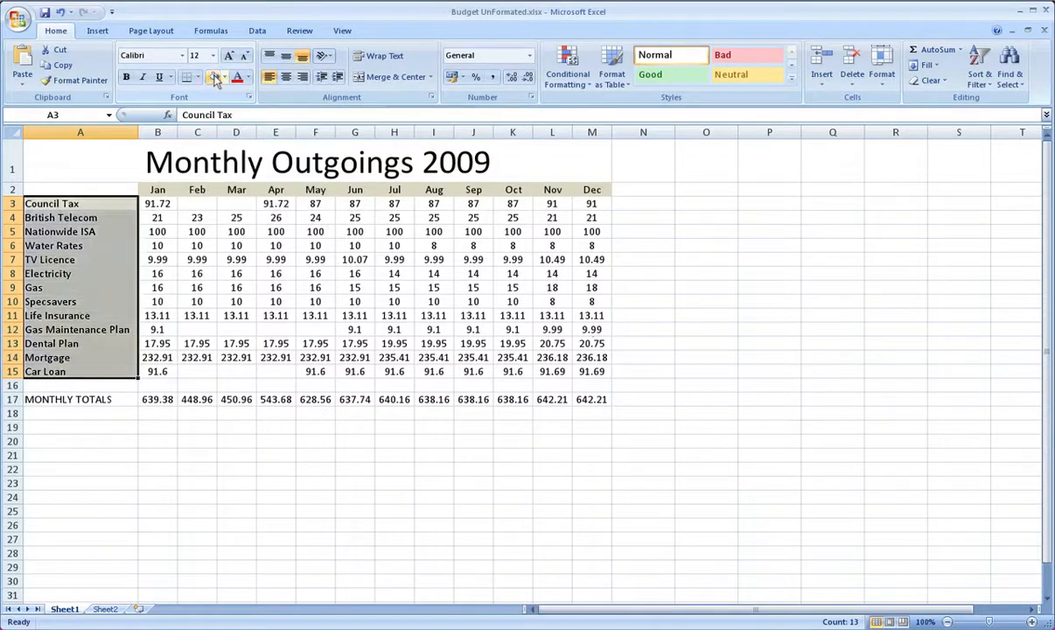
left_click(154, 417)
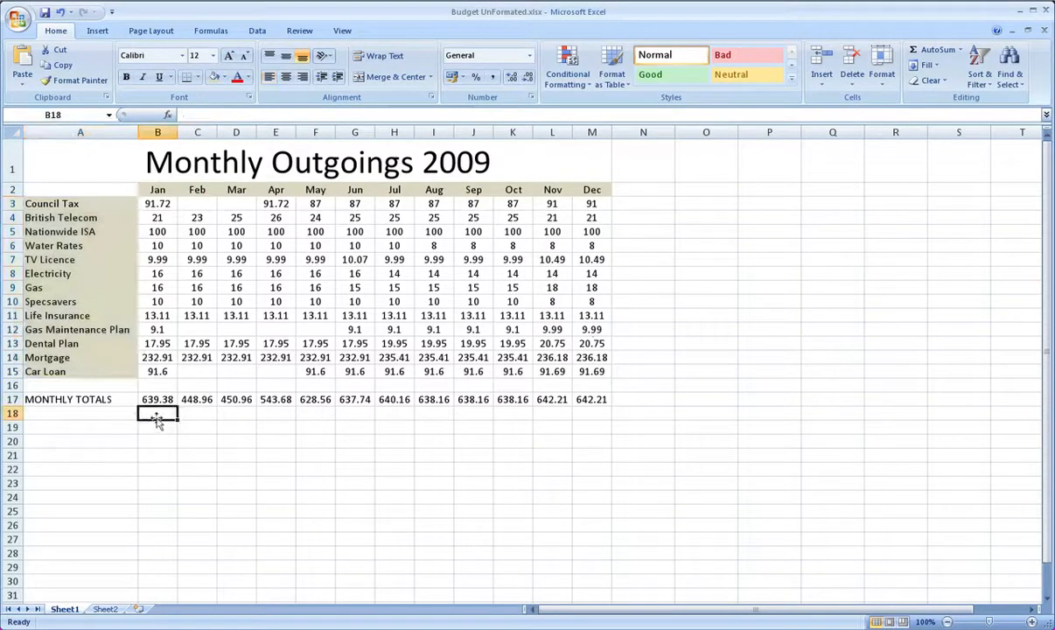
left_click(91, 400)
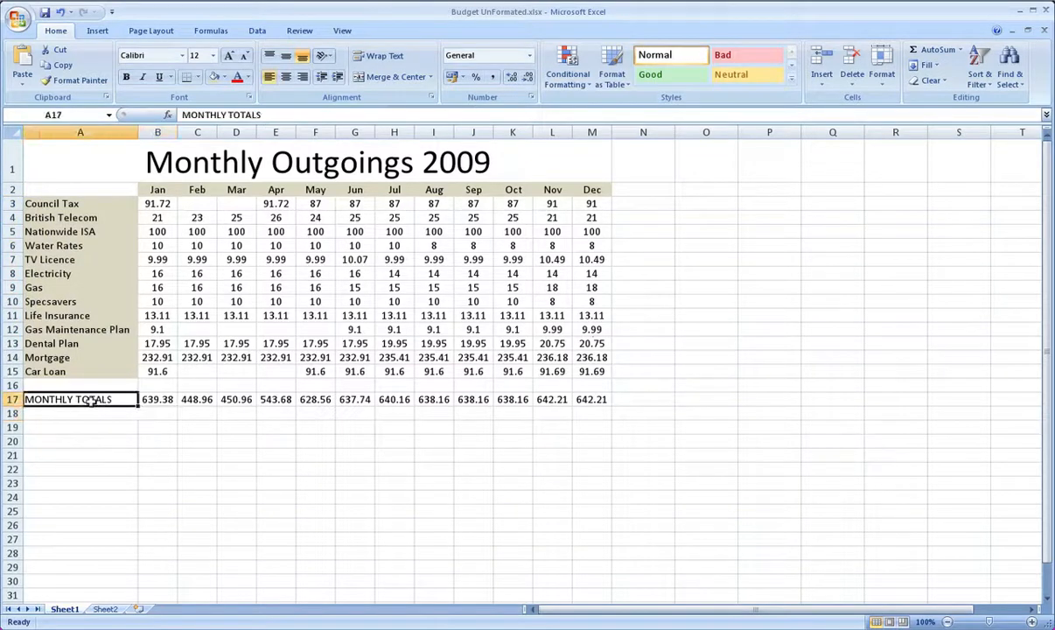
left_click(215, 77)
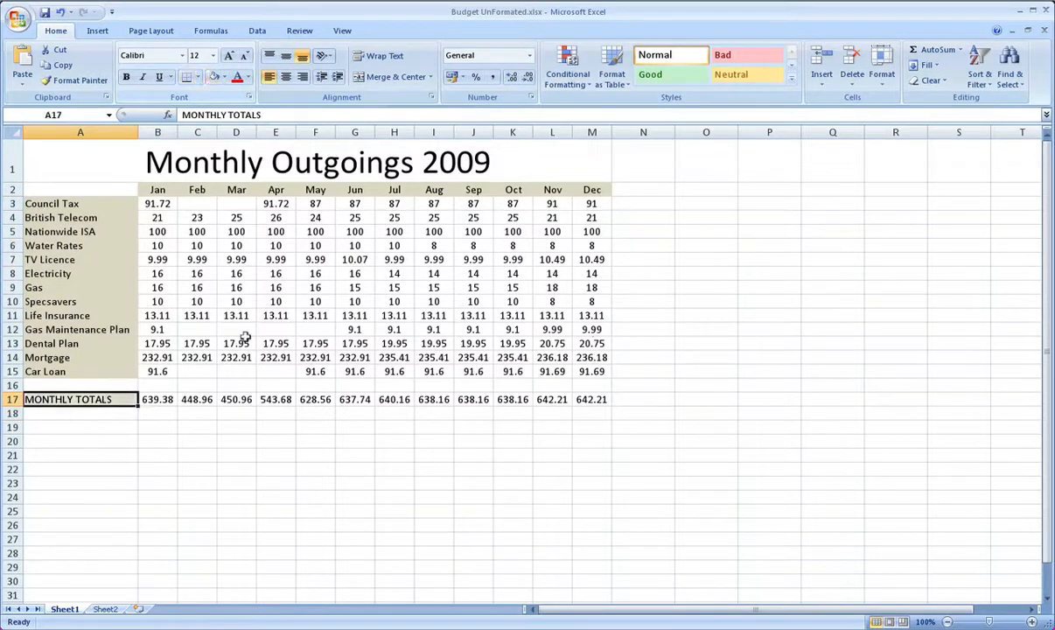
left_click(276, 442)
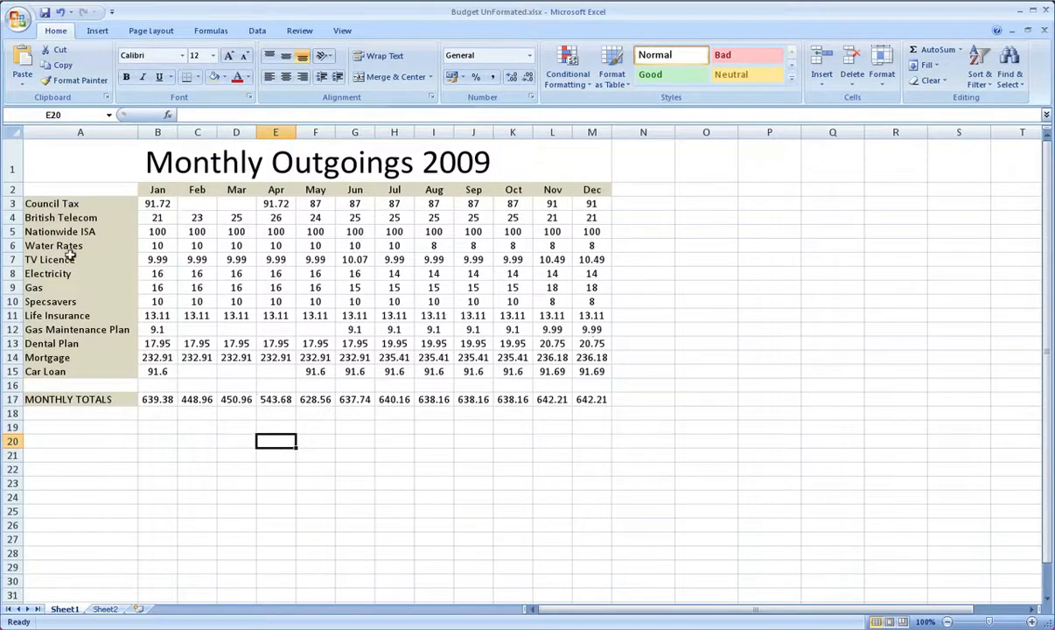
left_click(166, 217)
left_click(194, 217)
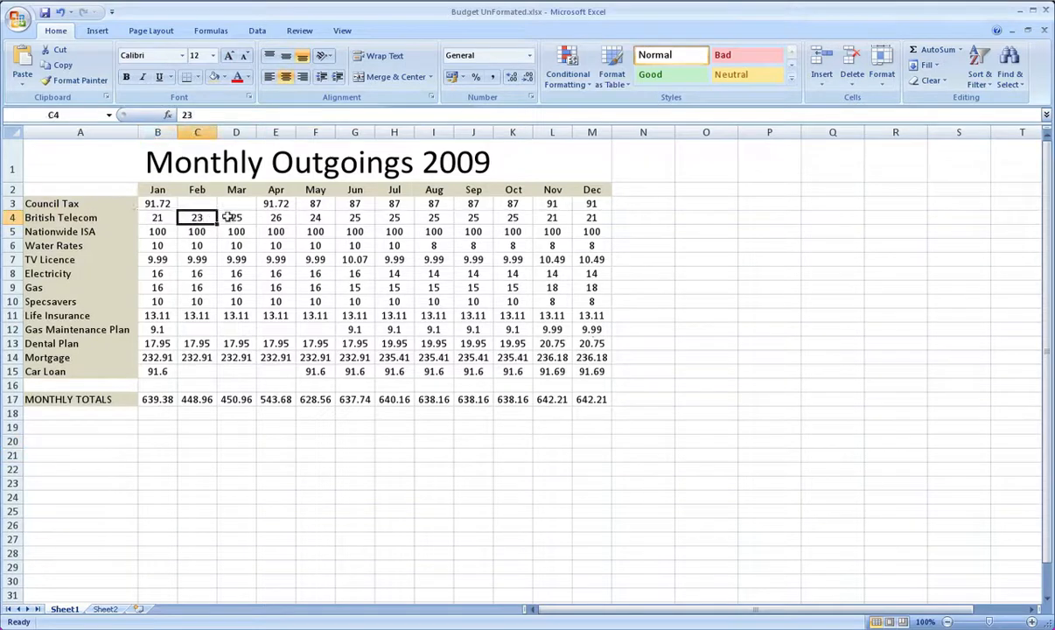
left_click(226, 216)
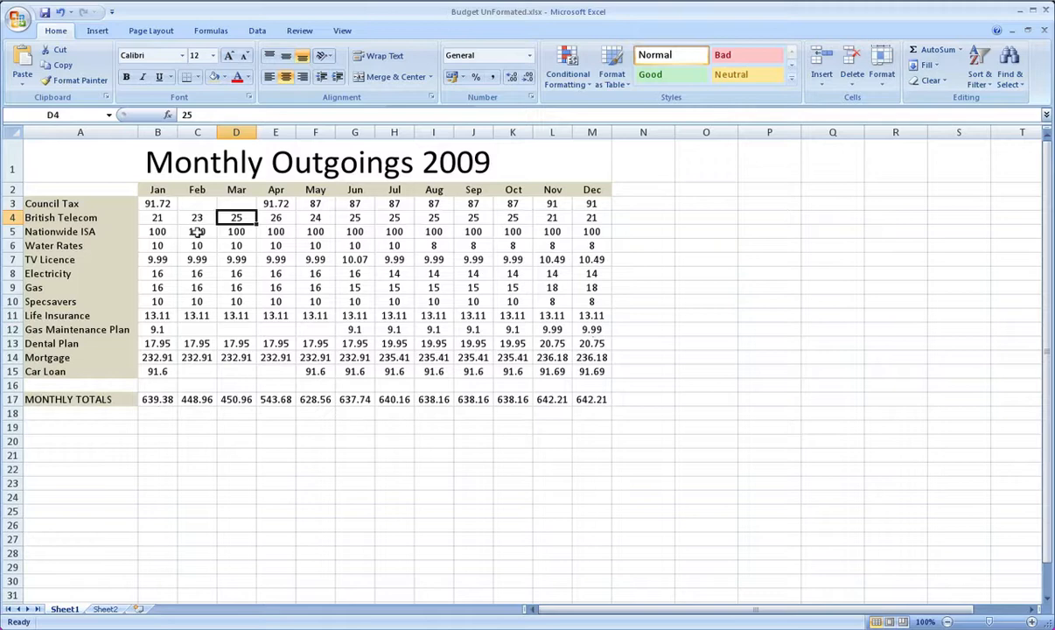
left_click(92, 202)
left_click(110, 217)
left_click(118, 225)
left_click(117, 203)
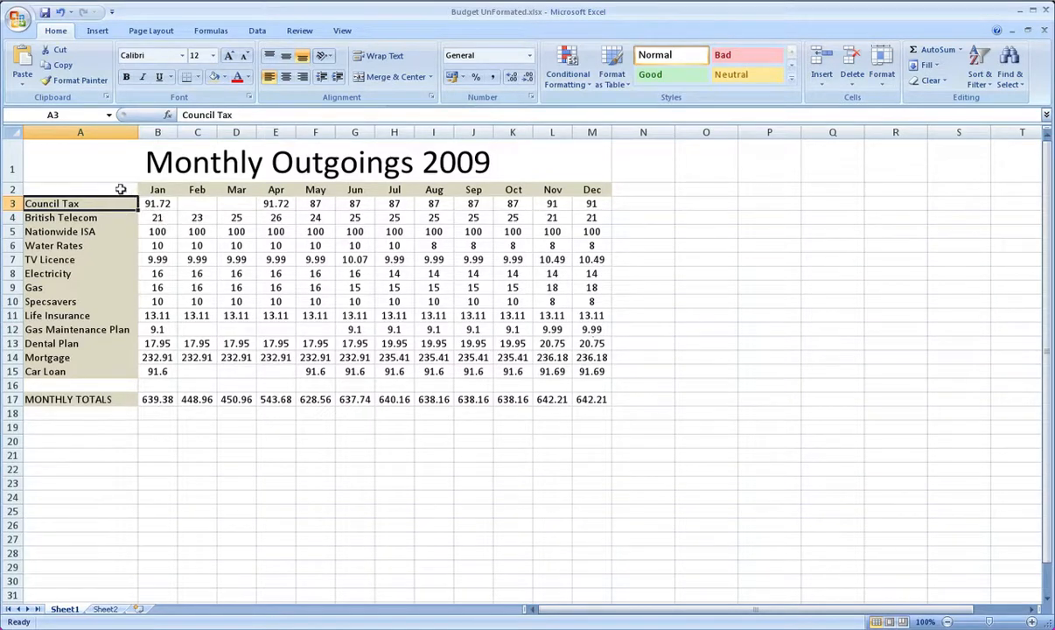
- Apply All Borders to the whole budget table, A2:M17
left_click_drag(121, 189, 589, 394)
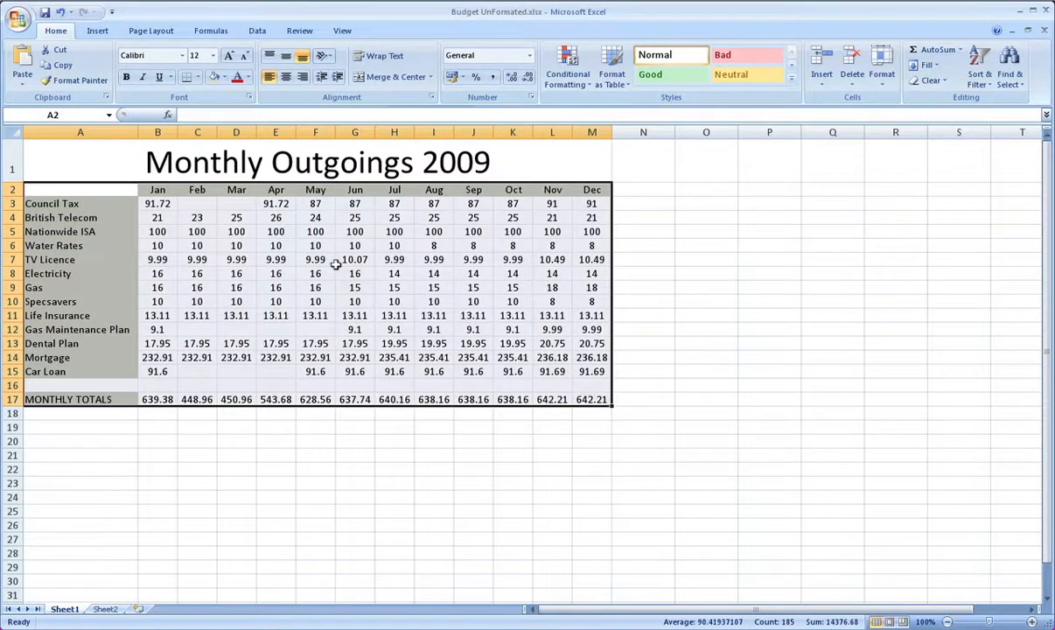
left_click(200, 77)
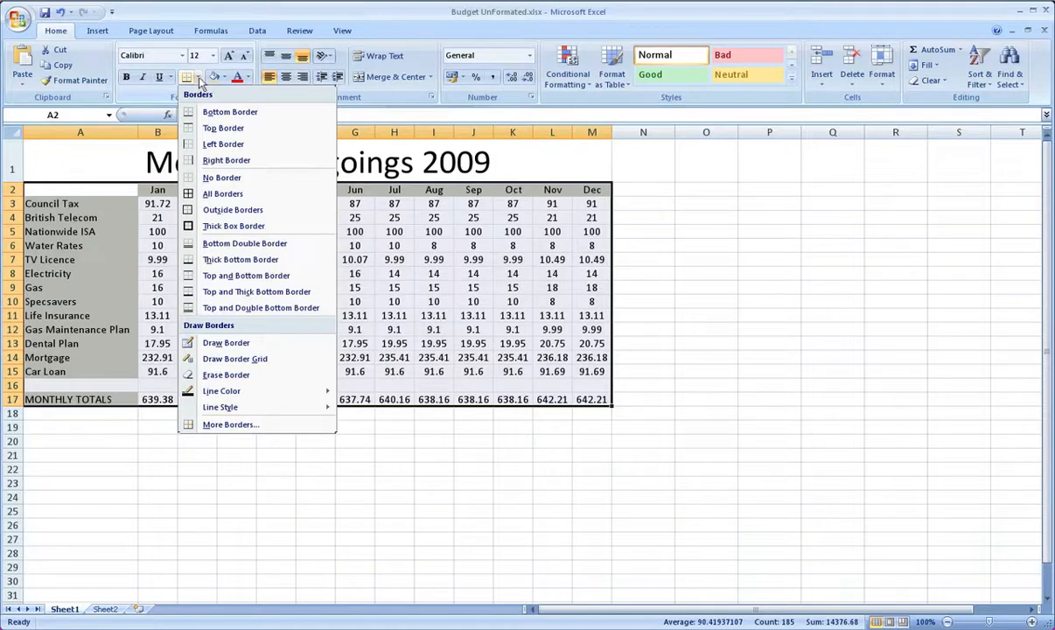
left_click(242, 194)
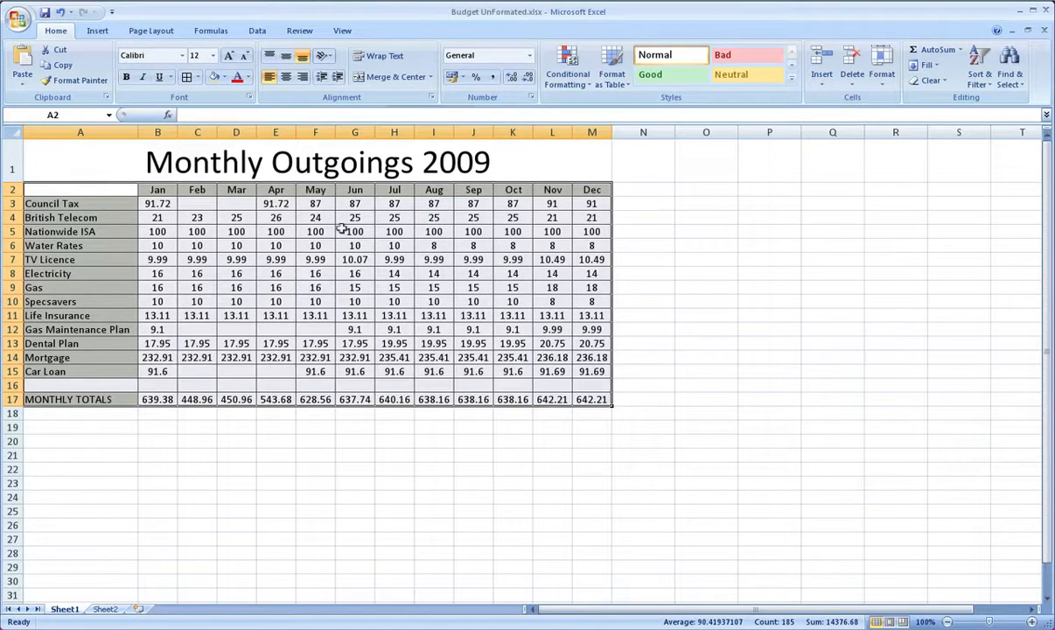
left_click(686, 271)
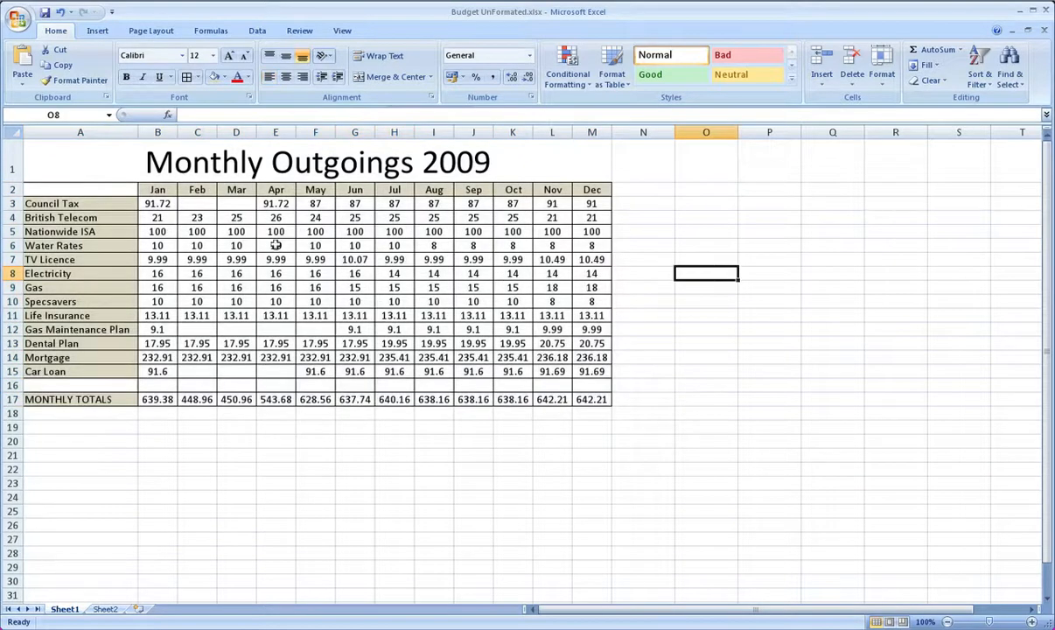
left_click_drag(61, 203, 436, 200)
left_click_drag(96, 216, 256, 218)
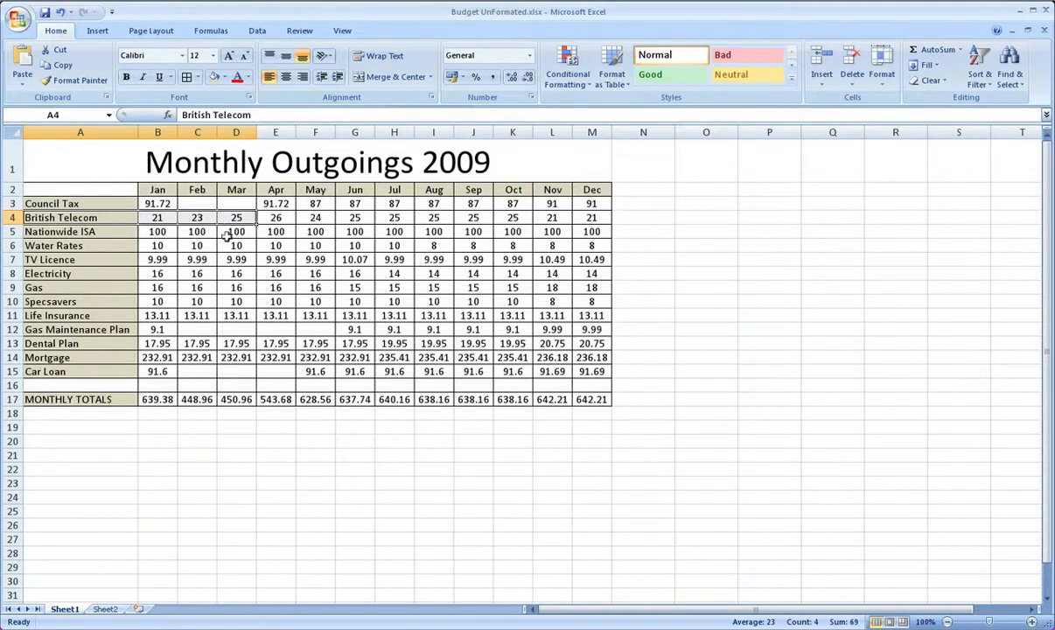
left_click(105, 217)
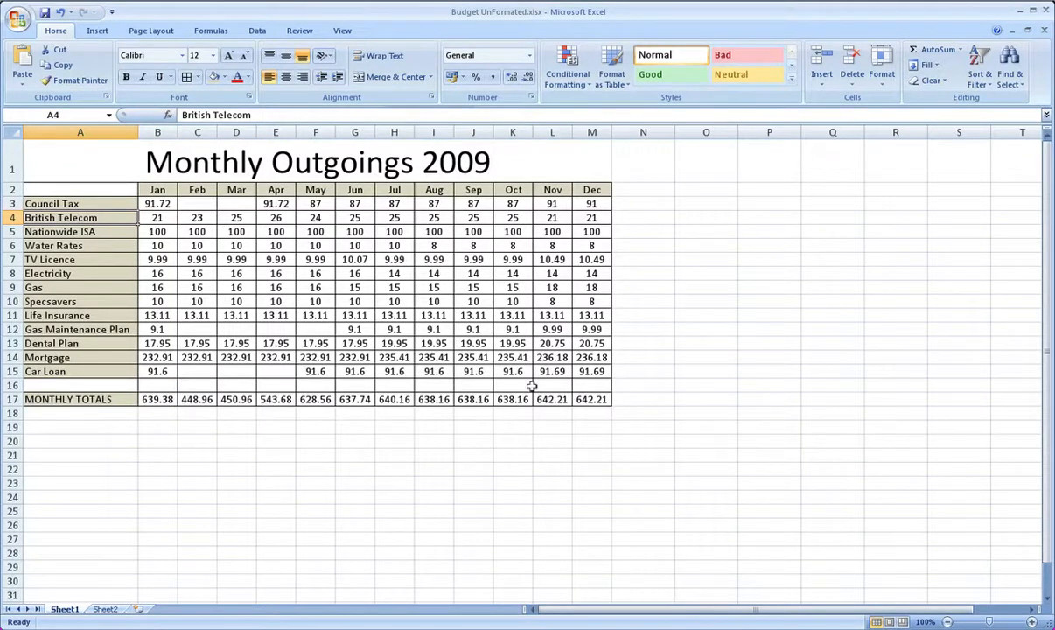
- Put a Thick Box Border around the monthly total amounts in B17:M17
left_click_drag(158, 399, 594, 400)
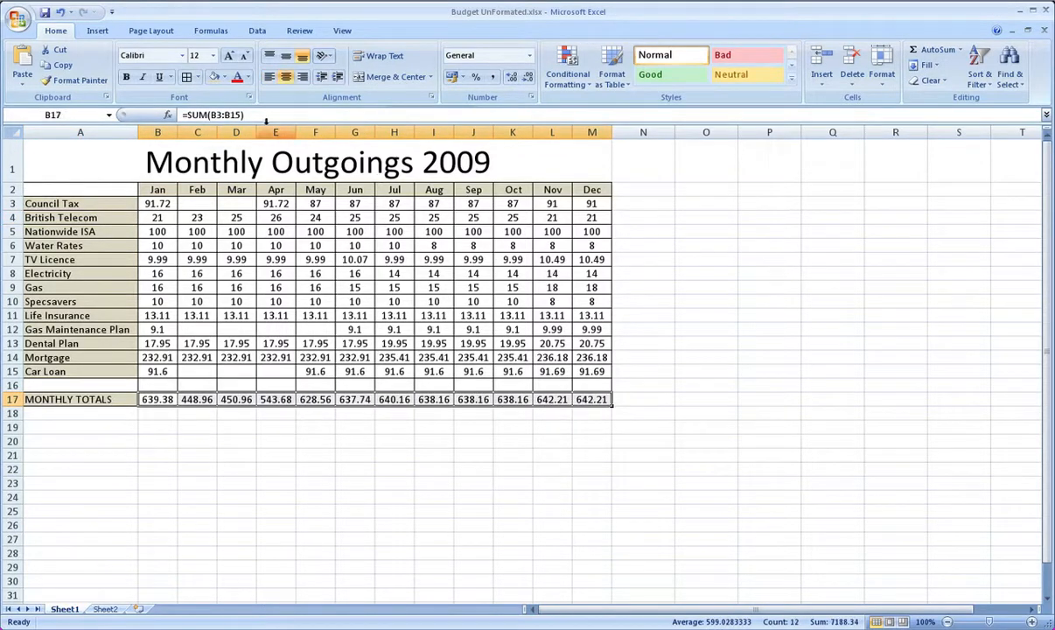
left_click(197, 77)
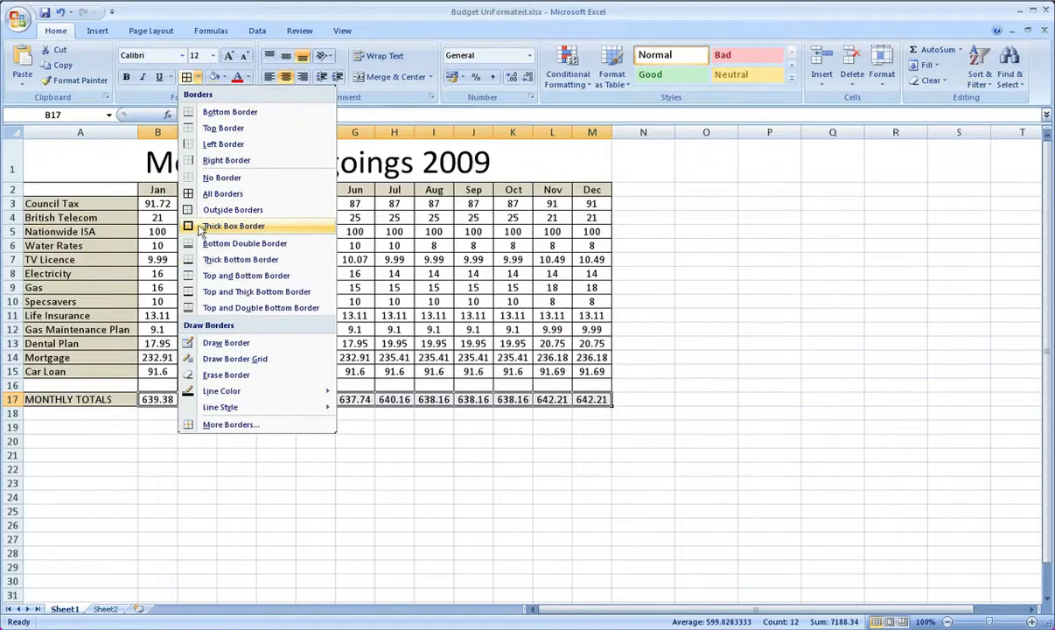
left_click(232, 227)
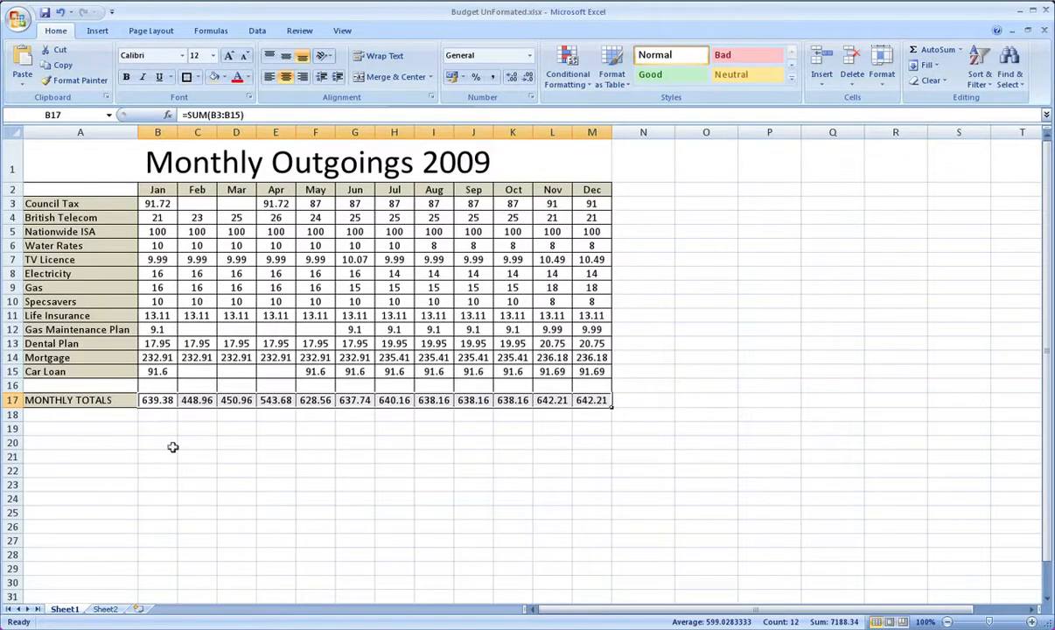
left_click(153, 428)
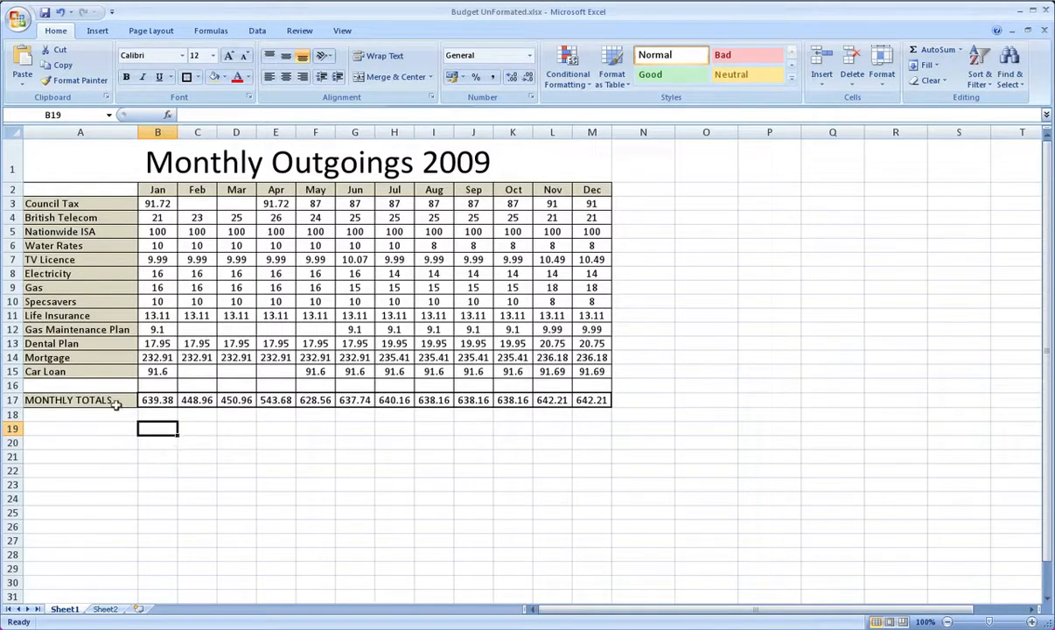
- Set the font size of the whole MONTHLY TOTALS row, A17:M17, to 14
left_click_drag(116, 403, 594, 401)
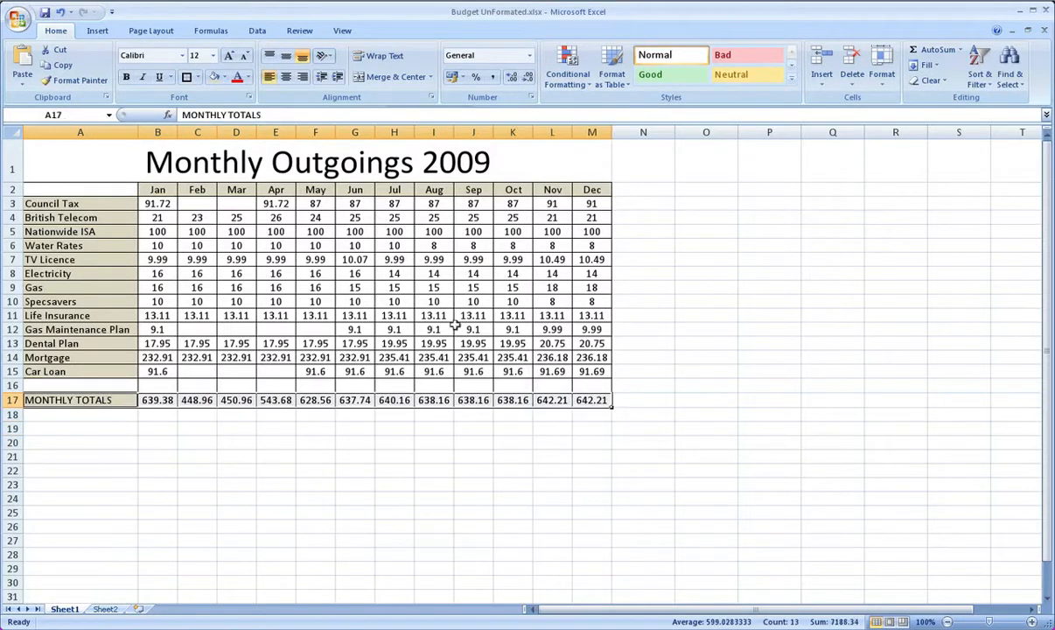
left_click(214, 56)
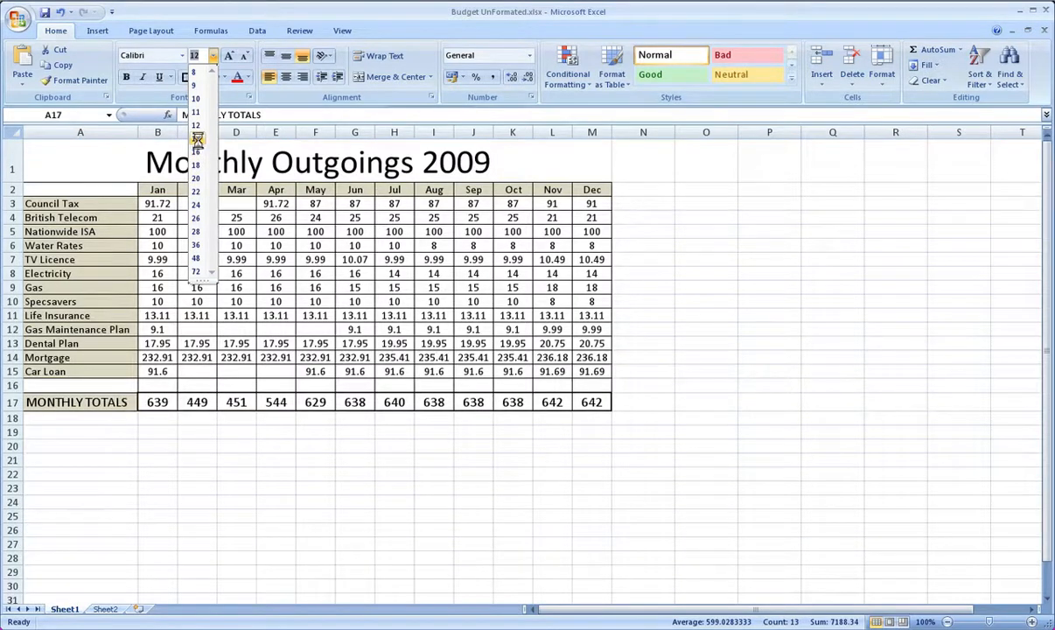
left_click(197, 139)
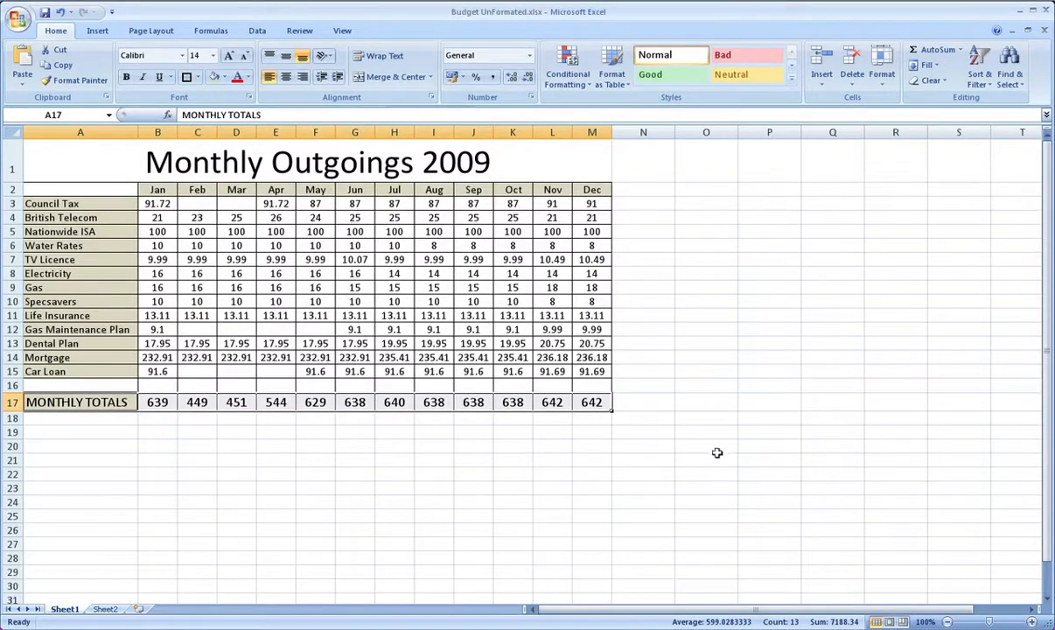
left_click(242, 460)
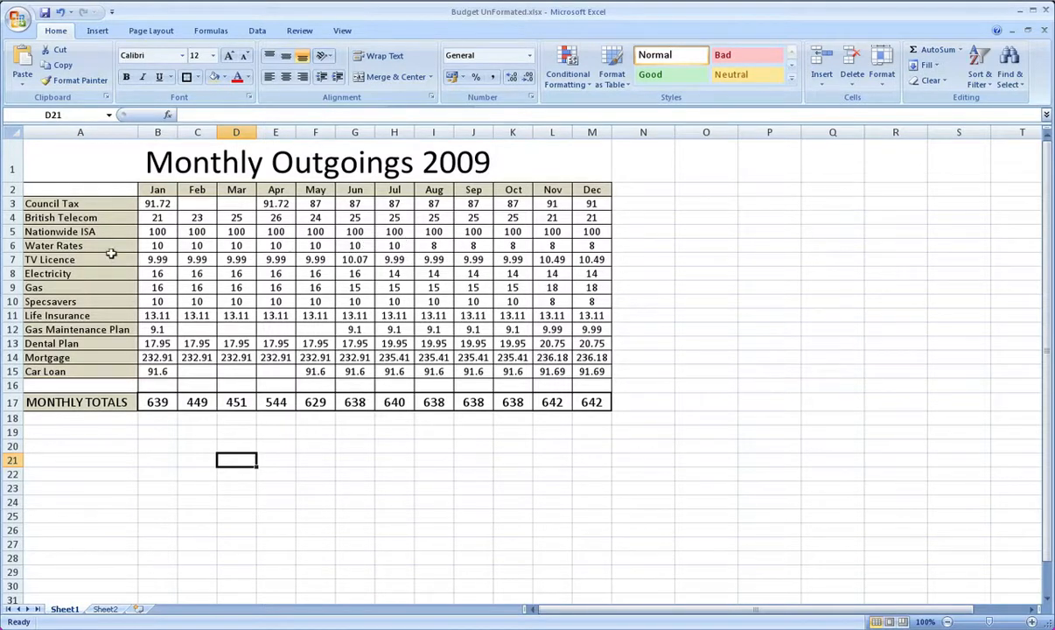
- Fill the British Telecom amounts in B4:M4 with Olive Green, Accent 3, Lighter 80%
left_click_drag(160, 260, 514, 247)
left_click(348, 260)
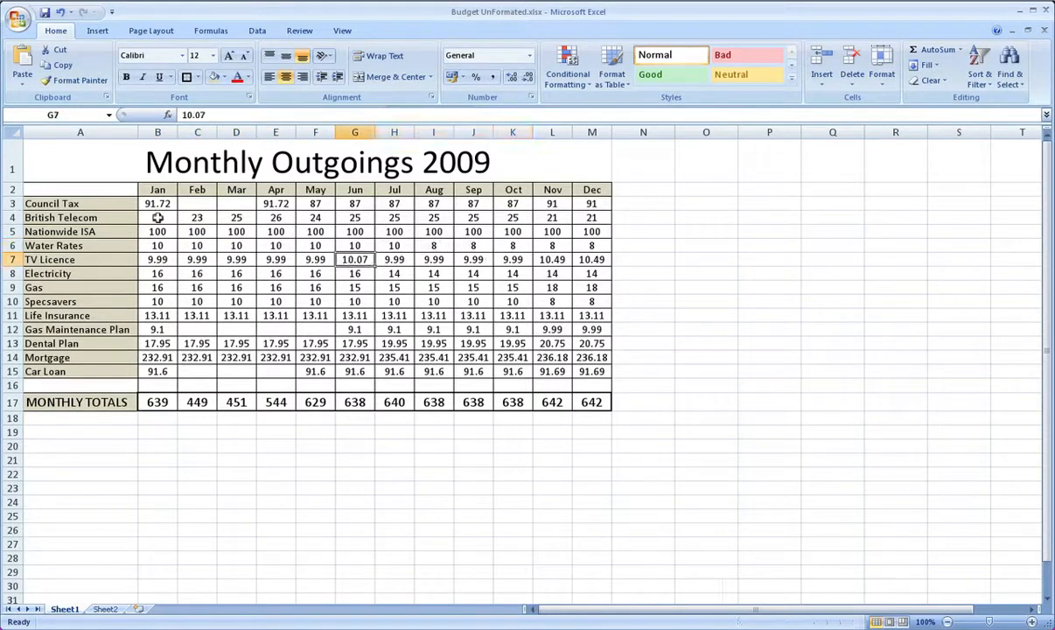
left_click_drag(157, 216, 596, 216)
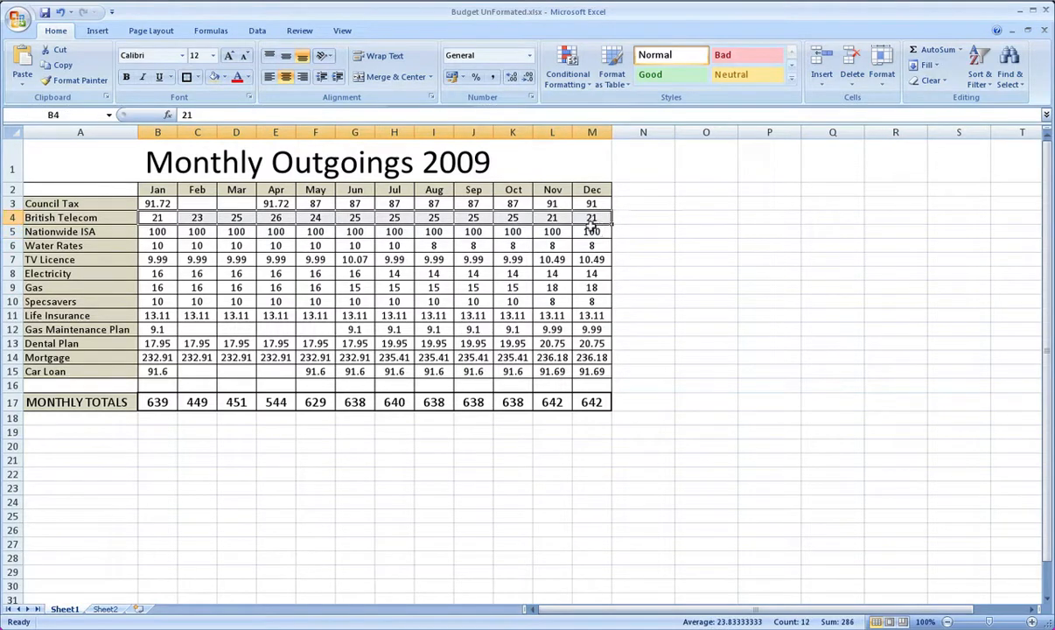
left_click(225, 78)
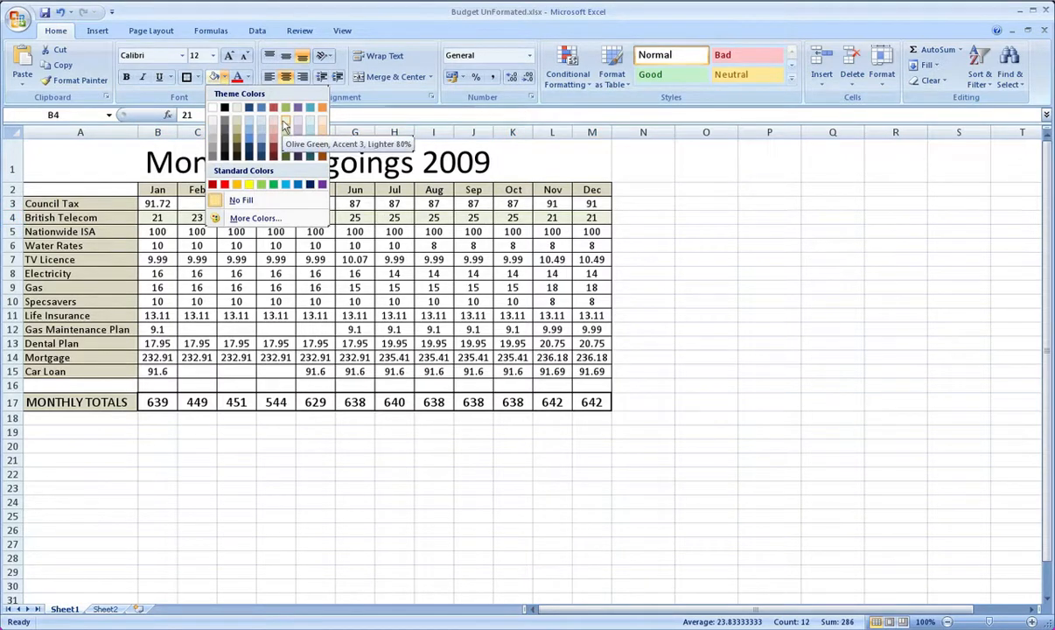
left_click(285, 125)
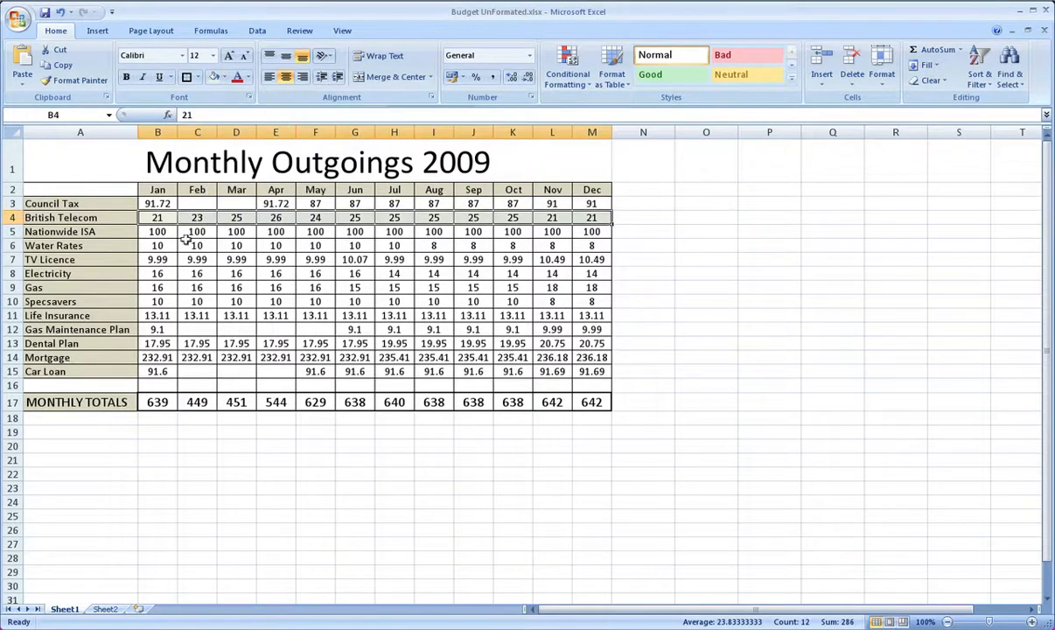
- Apply the same light olive green fill to the amounts in columns B to M of rows 6, 8, 10, 12 and 14
left_click_drag(598, 243, 592, 274)
left_click(211, 81)
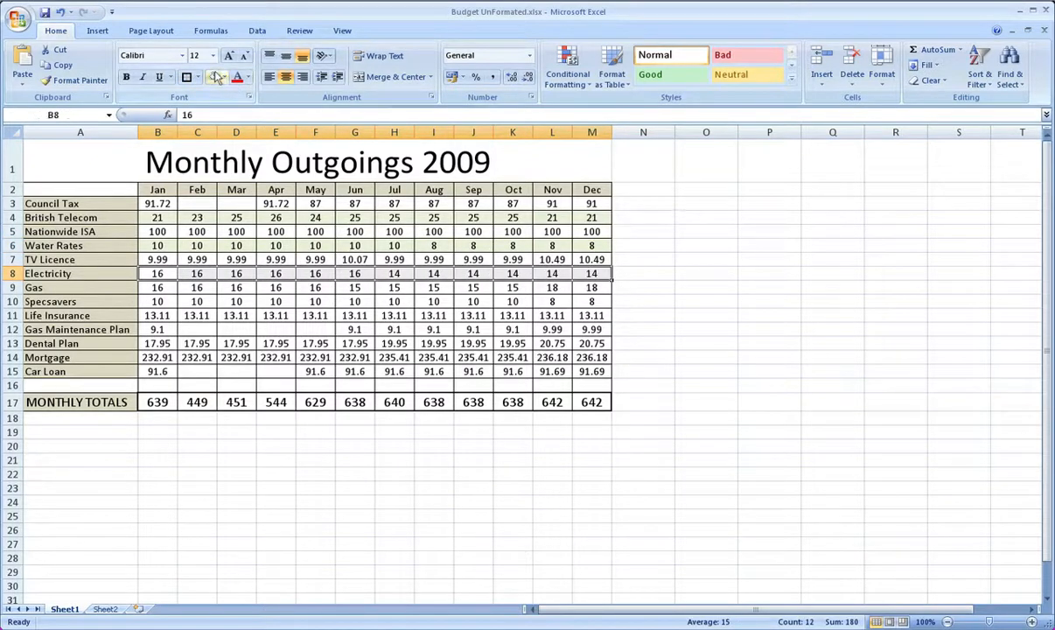
left_click_drag(157, 301, 580, 300)
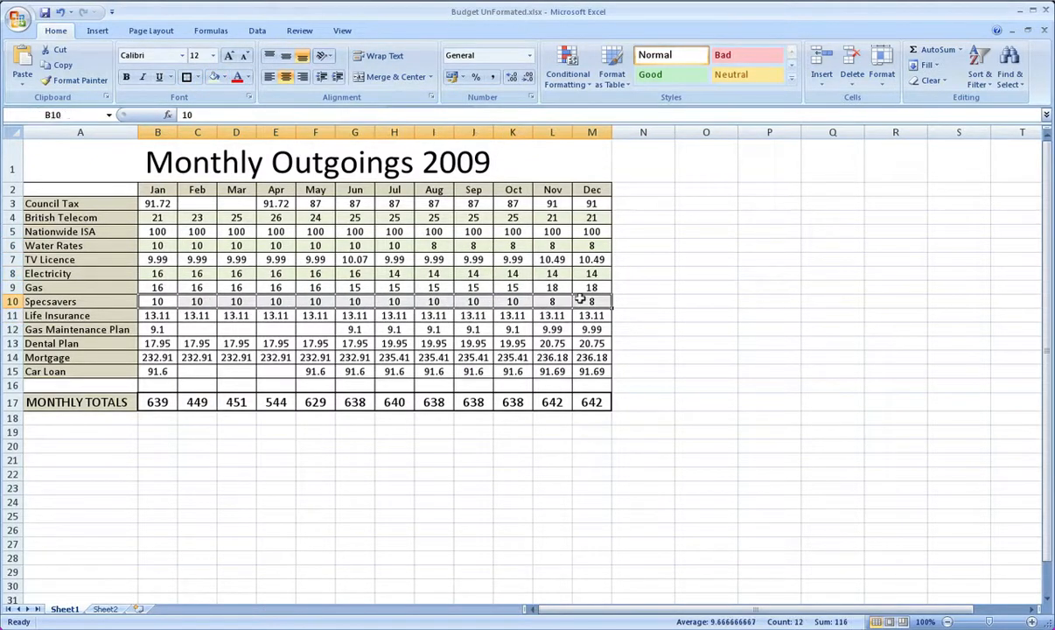
left_click(213, 78)
left_click_drag(158, 330, 591, 330)
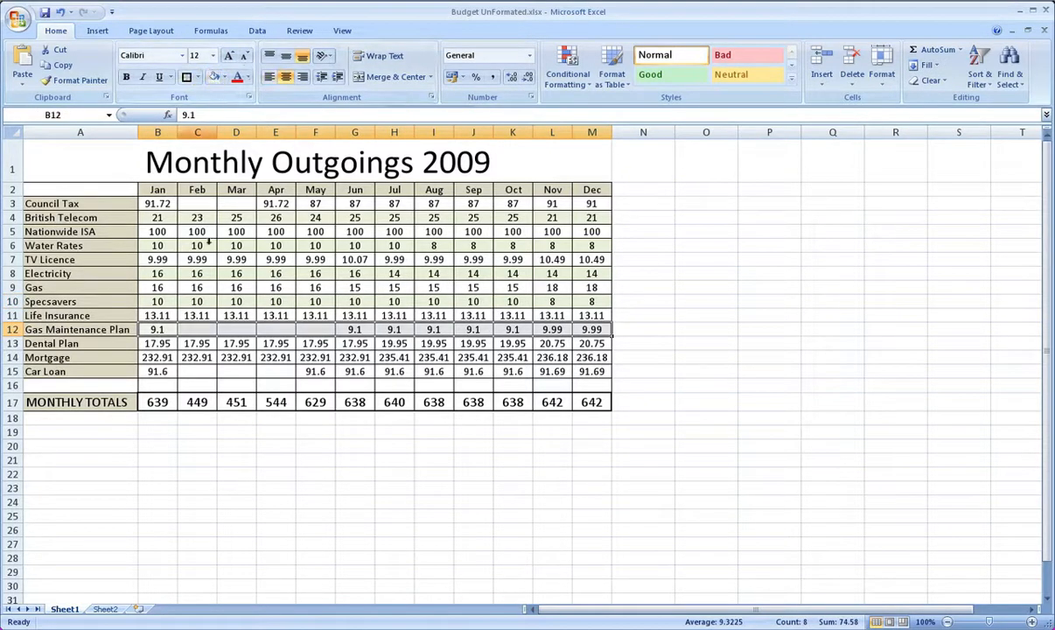
left_click_drag(157, 357, 592, 357)
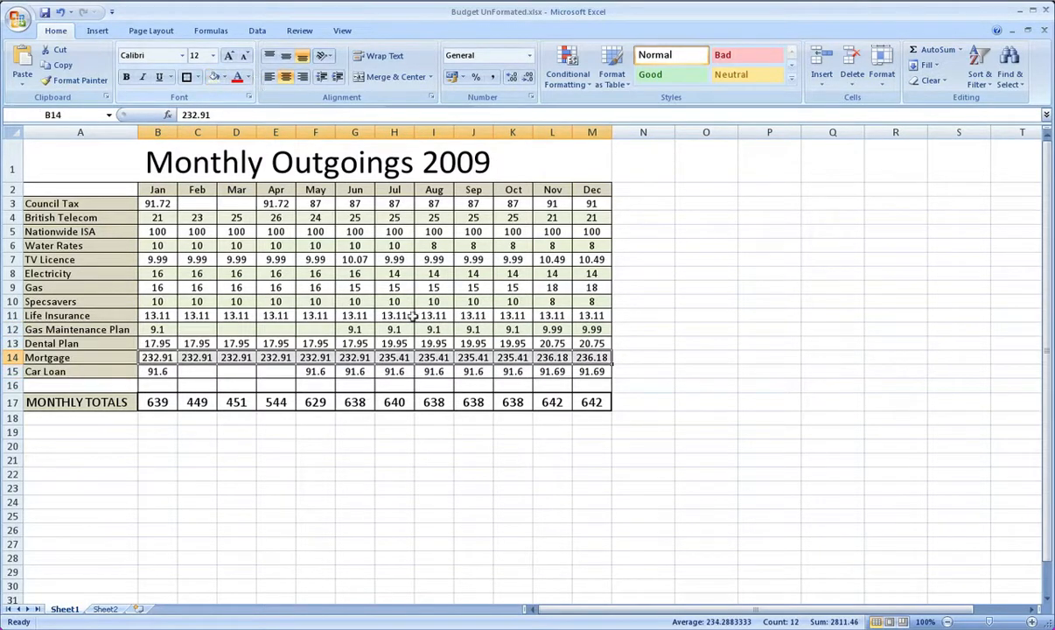
left_click(582, 343)
left_click(653, 327)
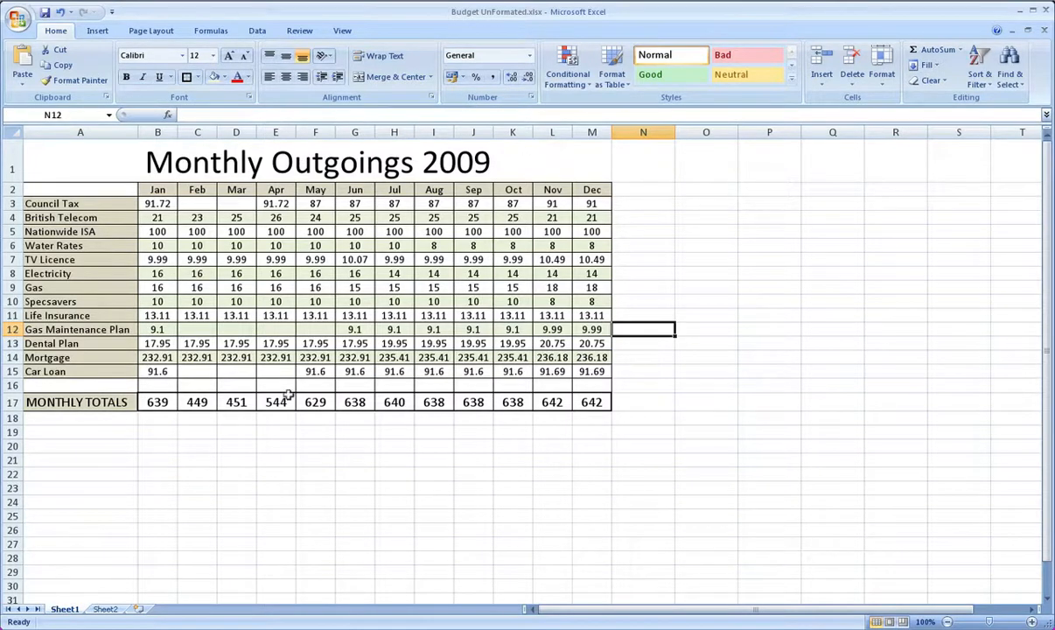
- Change the font color of the monthly total amounts in B17:M17 to standard Red
left_click(156, 402)
left_click_drag(155, 402, 589, 403)
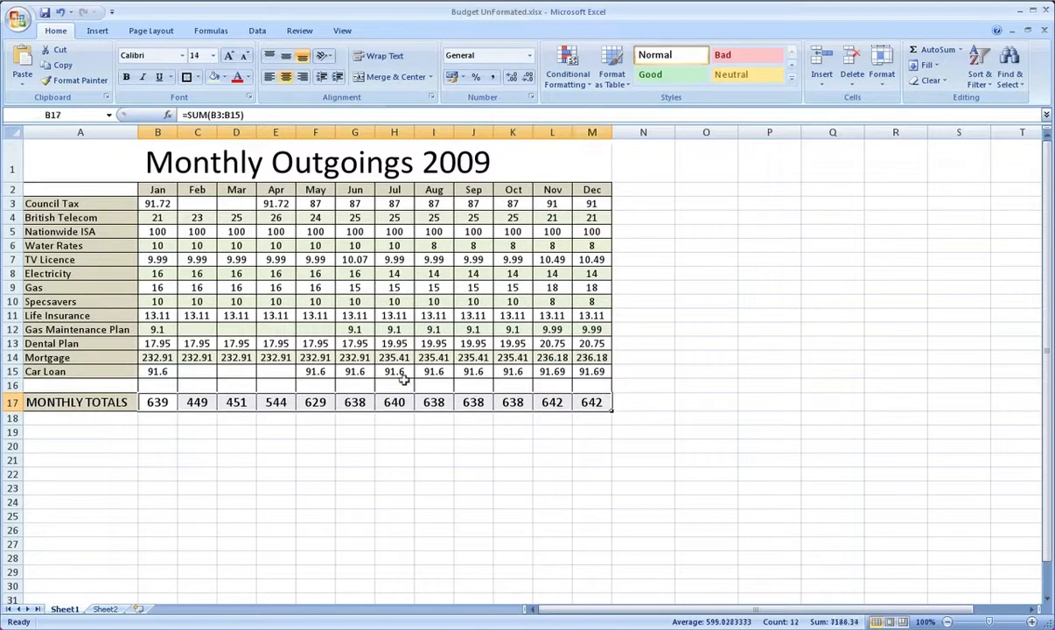
left_click(228, 55)
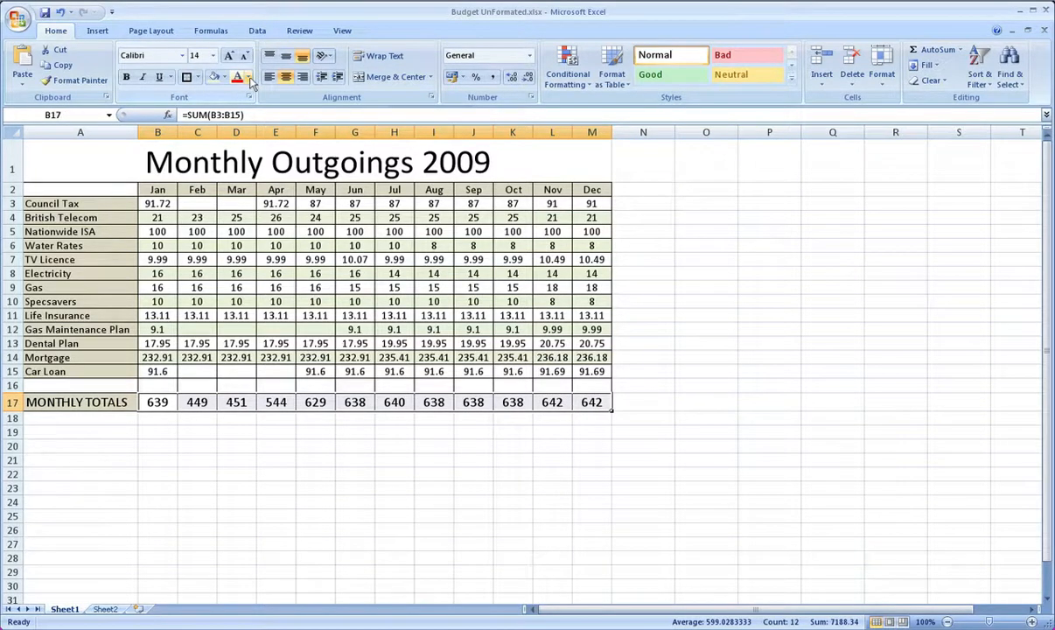
left_click(249, 77)
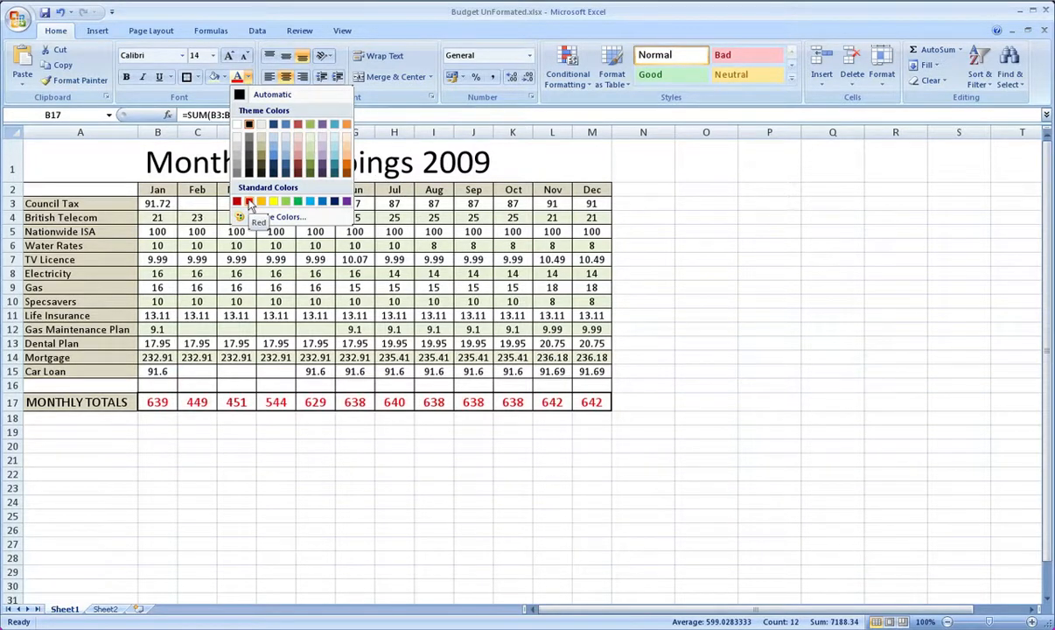
left_click(249, 203)
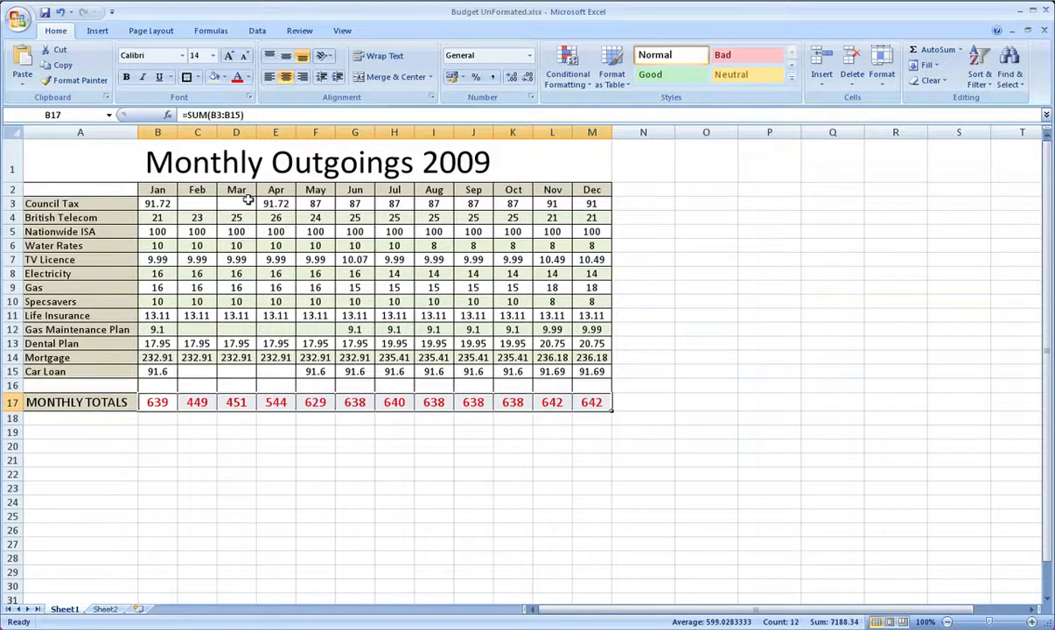
left_click(486, 447)
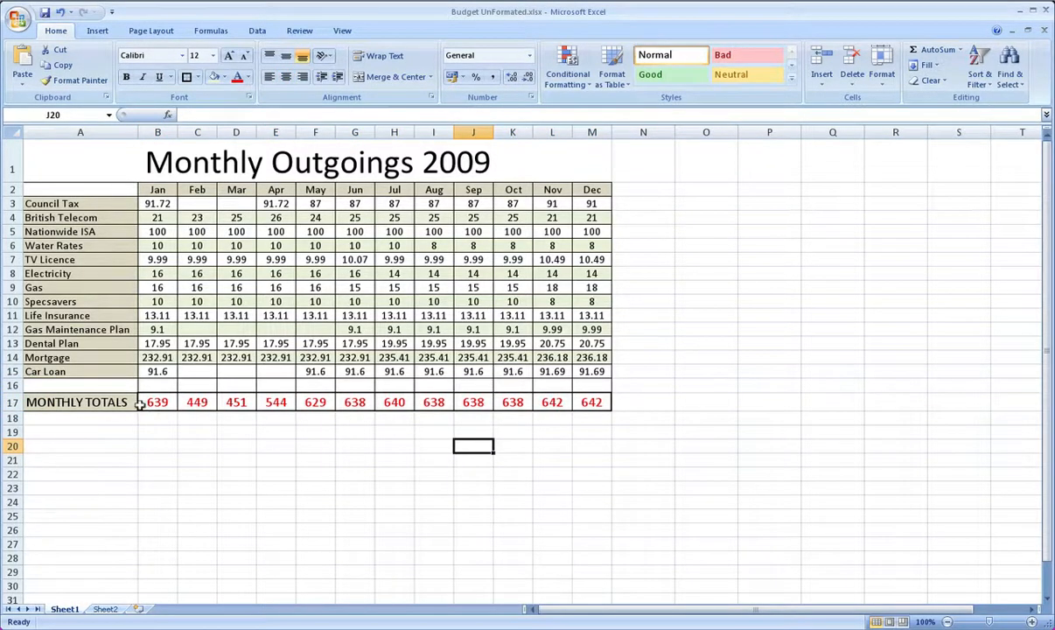
- Apply the same red font color to the MONTHLY TOTALS label in A17
left_click(100, 402)
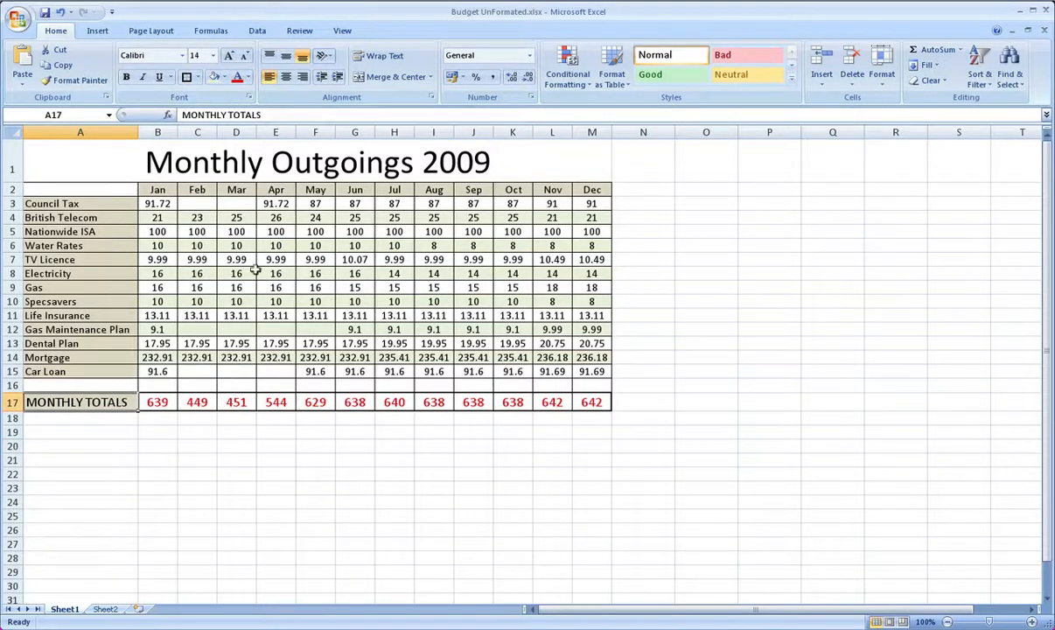
left_click(236, 77)
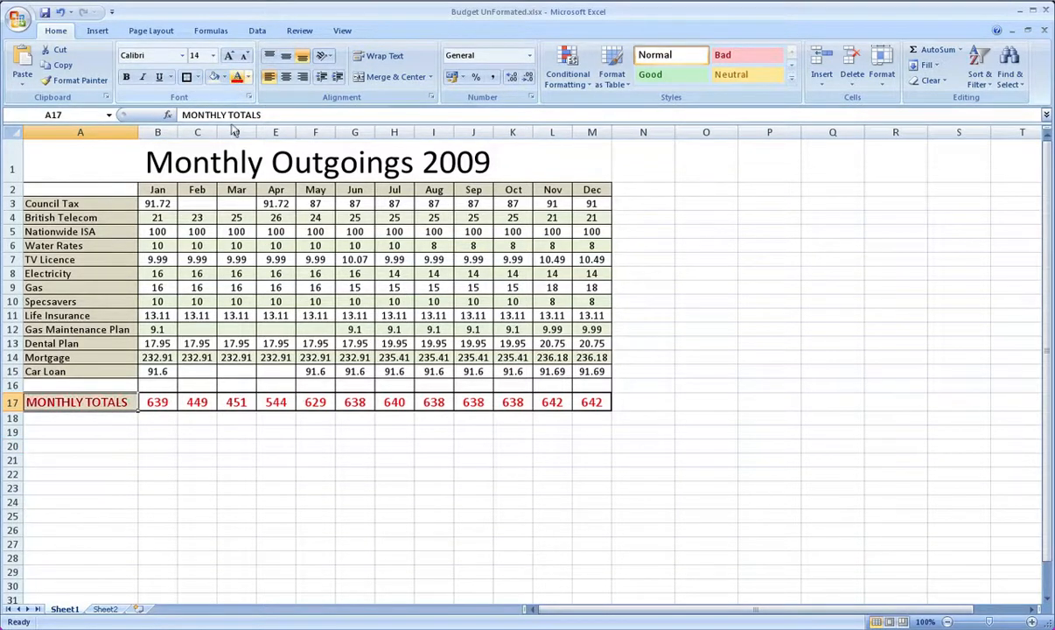
left_click(96, 446)
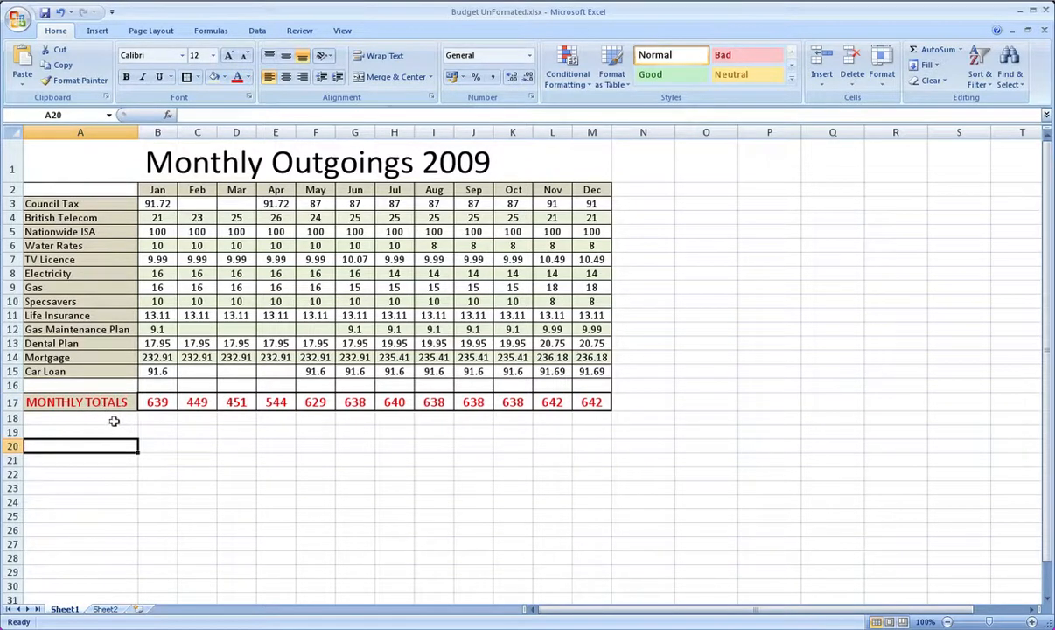
left_click(105, 432)
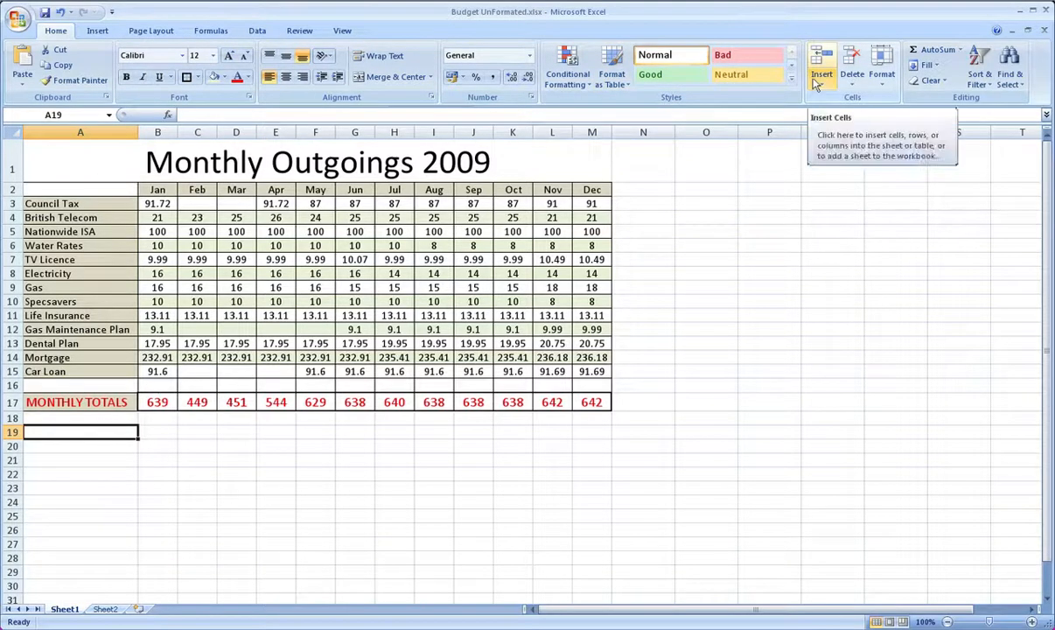
left_click(94, 31)
left_click(156, 33)
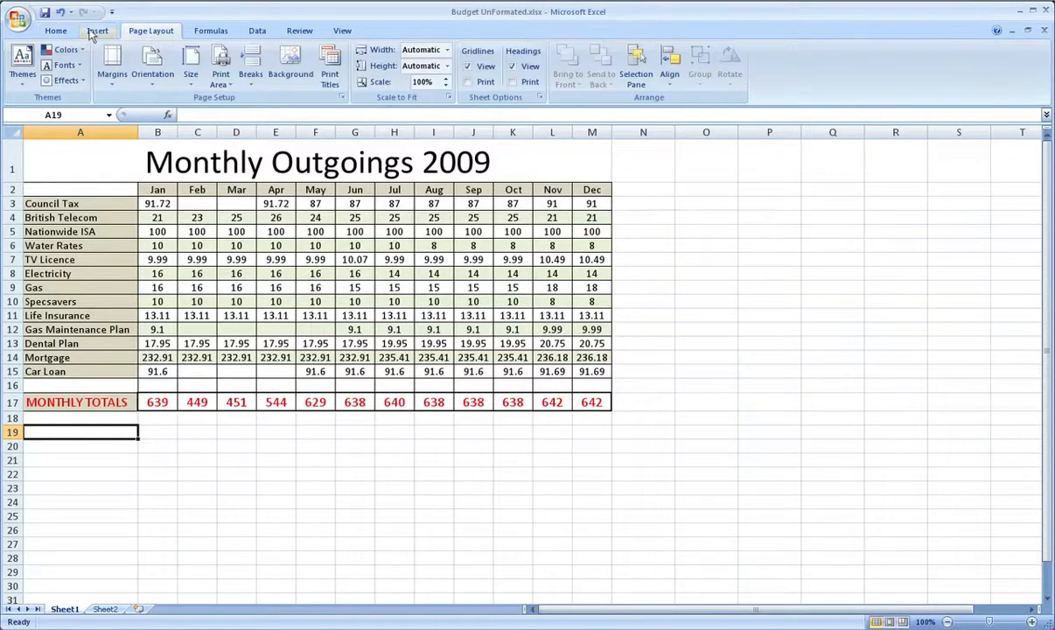
left_click(60, 32)
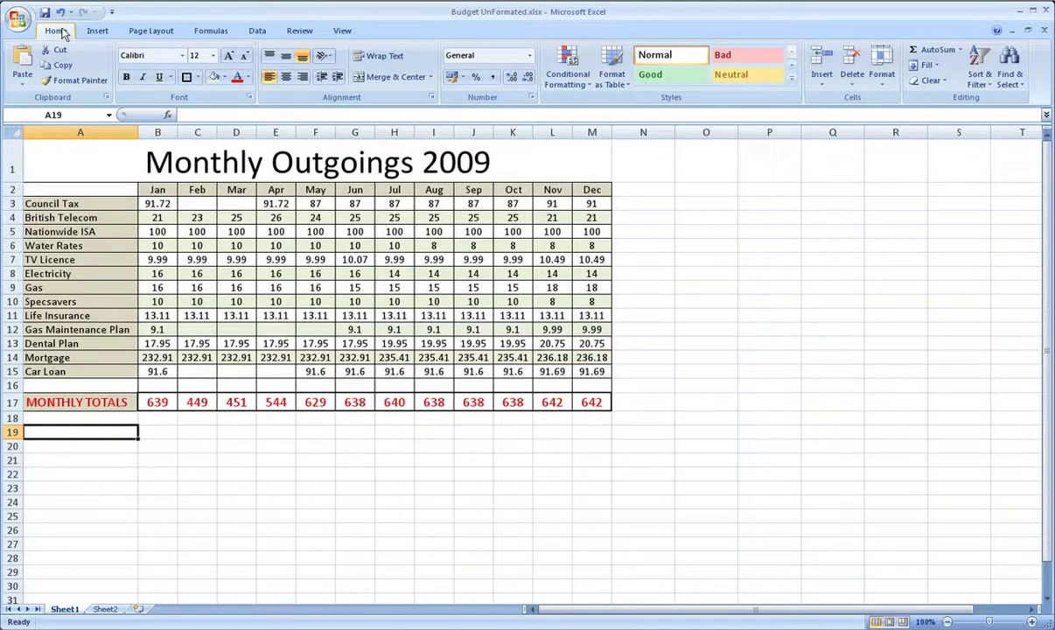
left_click(170, 404)
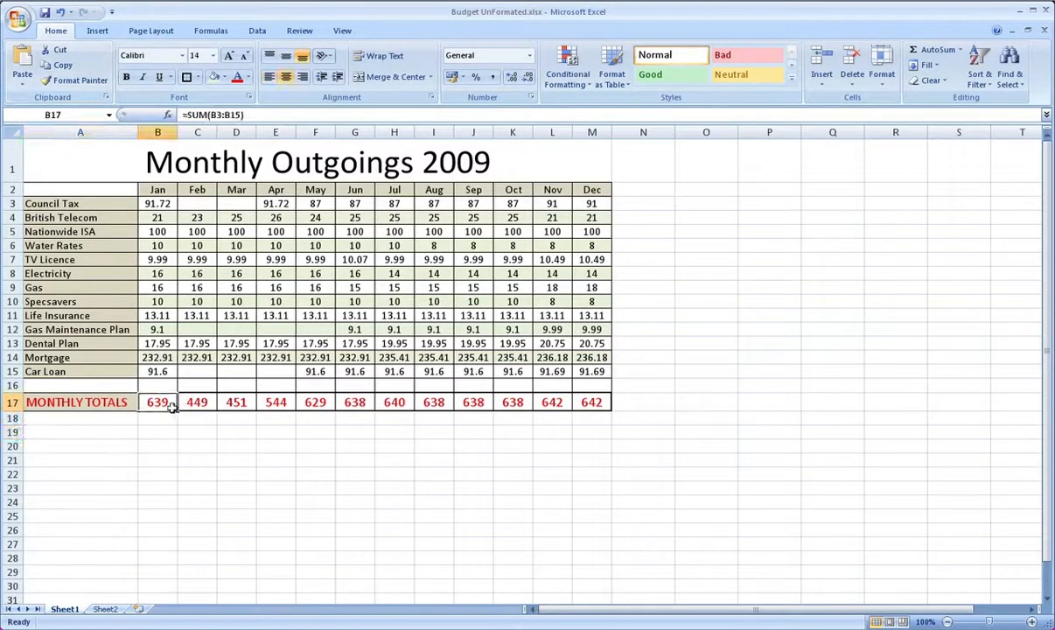
left_click(101, 232)
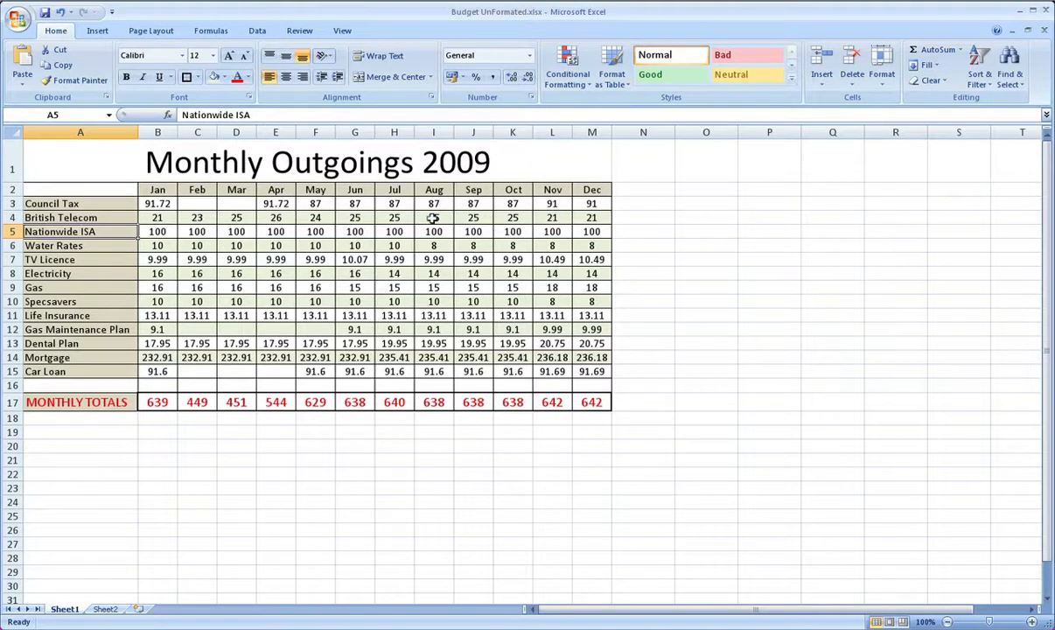
left_click(159, 259)
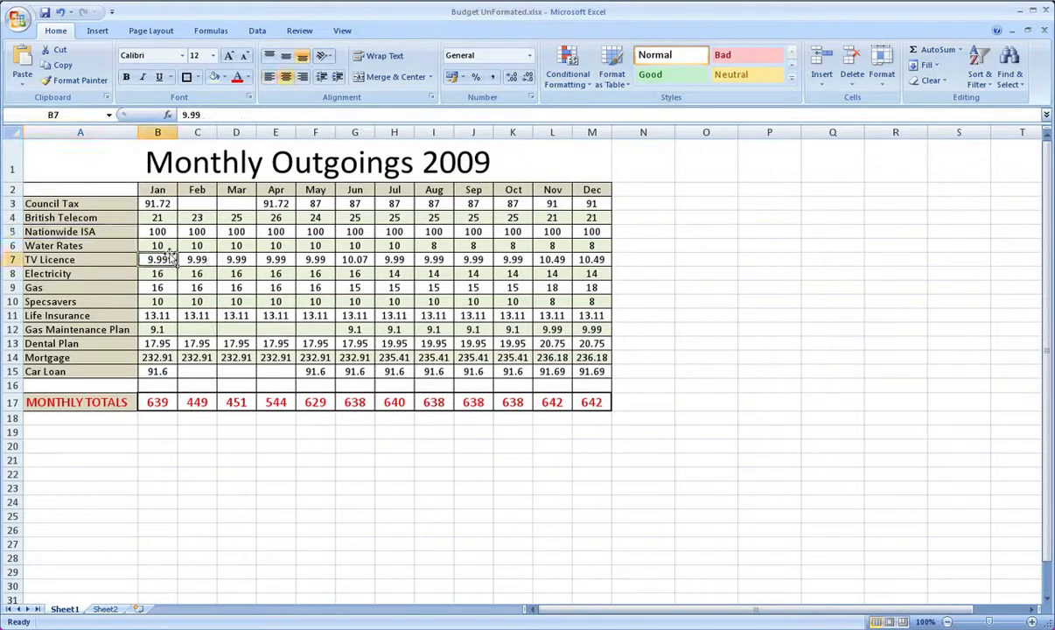